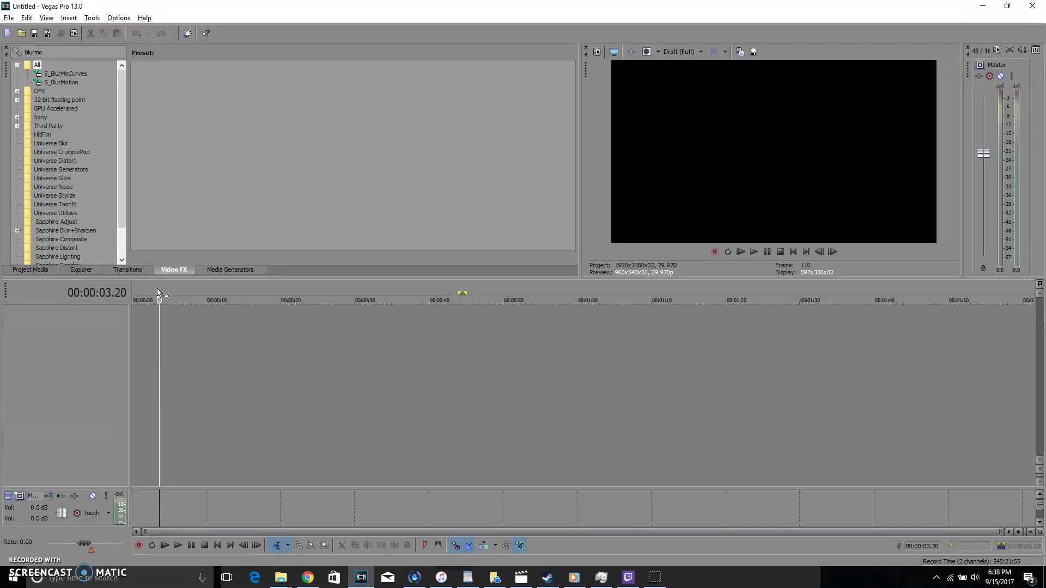
left_click(146, 290)
left_click(140, 290)
left_click(133, 290)
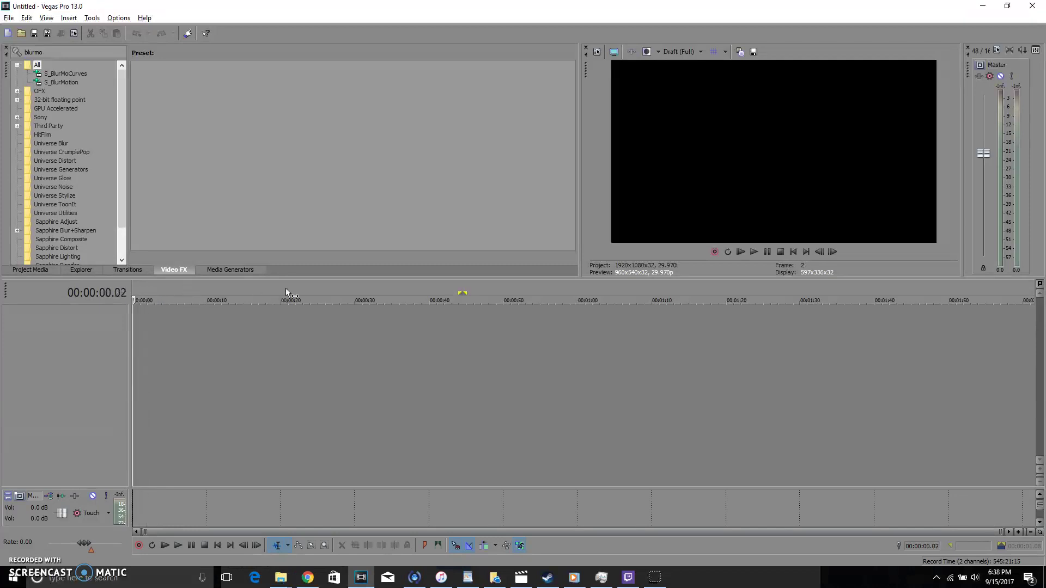
left_click(283, 290)
left_click(360, 288)
left_click(467, 293)
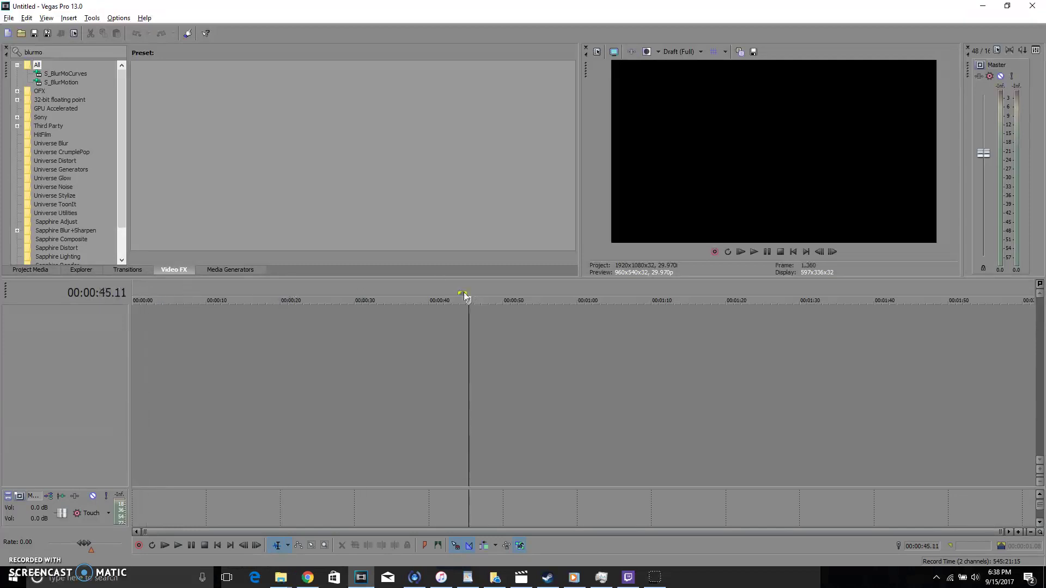
mouse_move(408, 293)
left_mouse_down()
mouse_move(684, 292)
mouse_move(540, 271)
mouse_move(415, 270)
mouse_move(593, 270)
mouse_move(407, 270)
mouse_move(240, 293)
mouse_move(637, 294)
mouse_move(301, 294)
mouse_move(593, 280)
left_mouse_up()
left_click(406, 282)
left_click(136, 293)
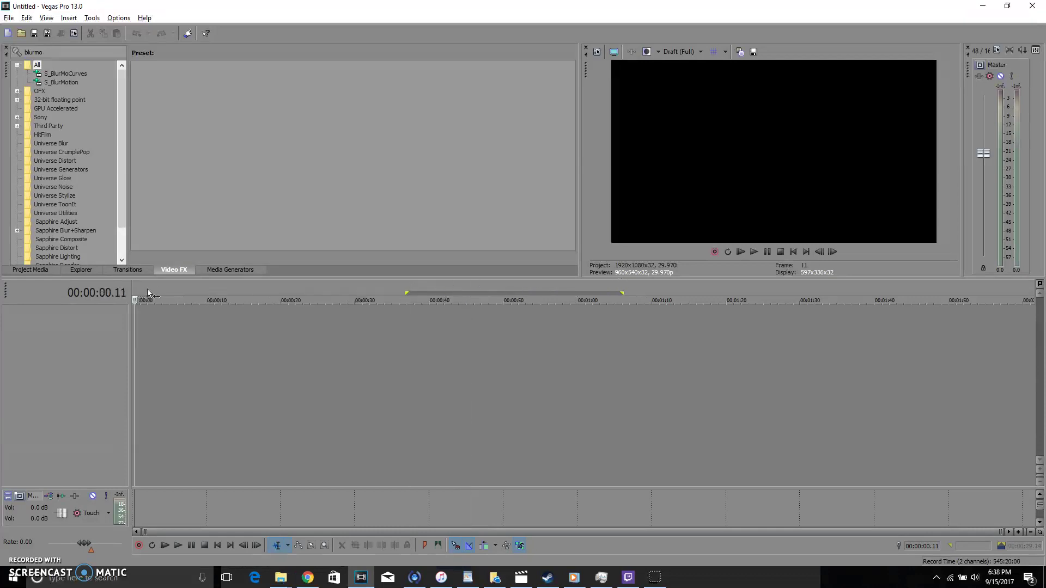
left_click(133, 293)
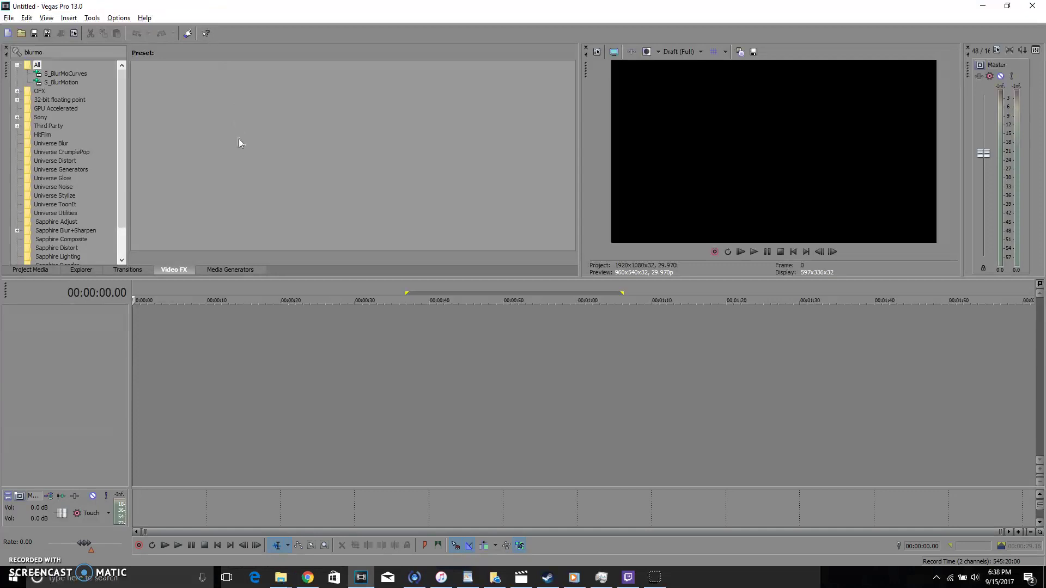
double_click(137, 7)
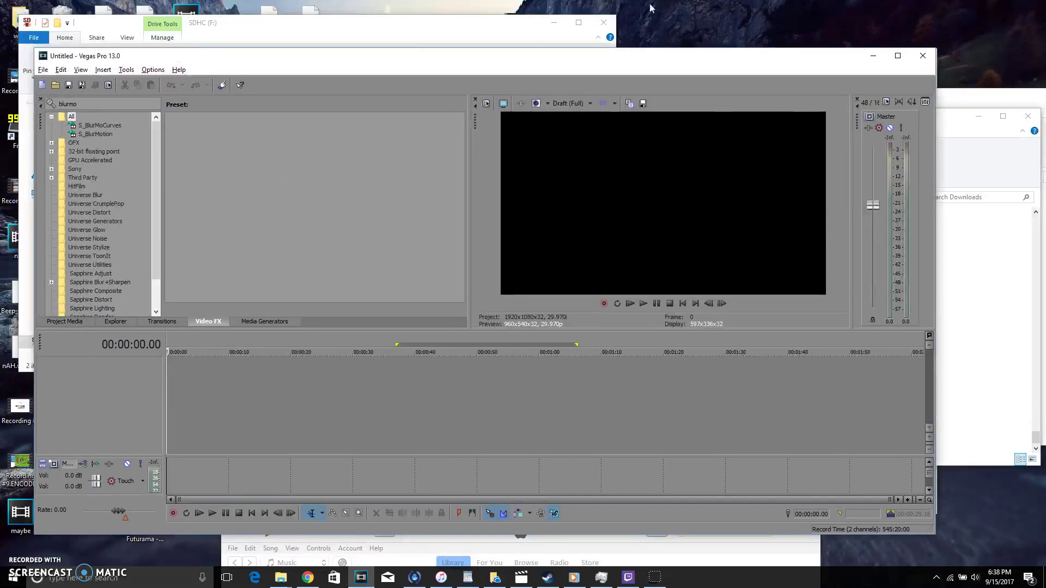
left_click(898, 56)
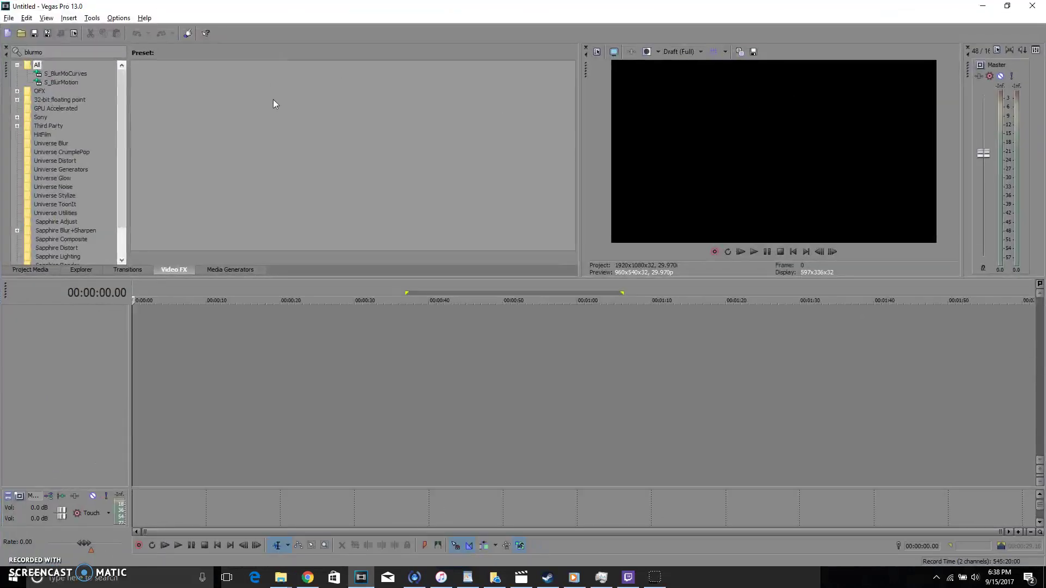
left_click(215, 270)
left_click(183, 270)
left_click(125, 112)
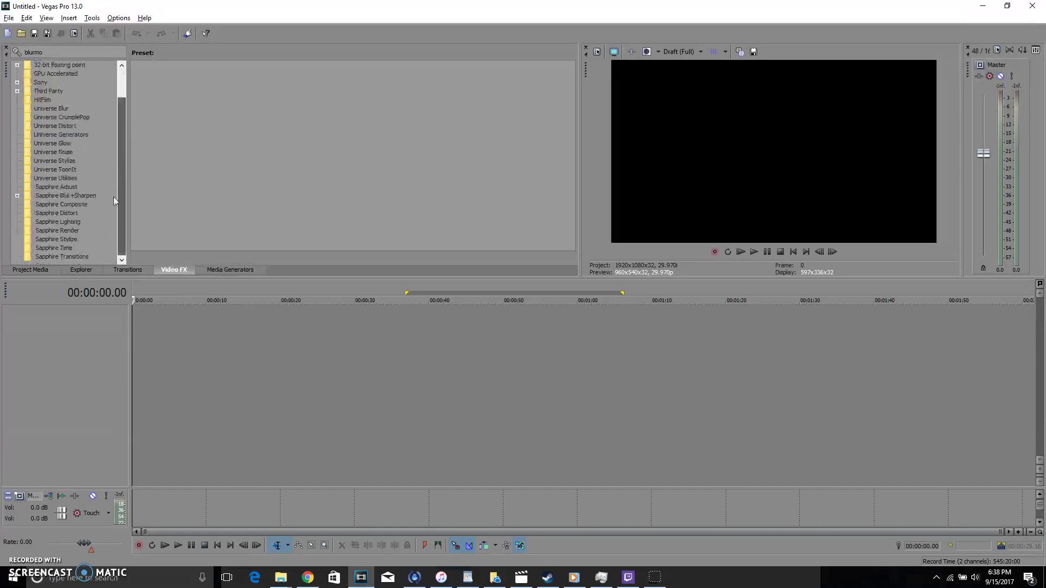
left_click(72, 190)
left_click(30, 270)
left_click(81, 270)
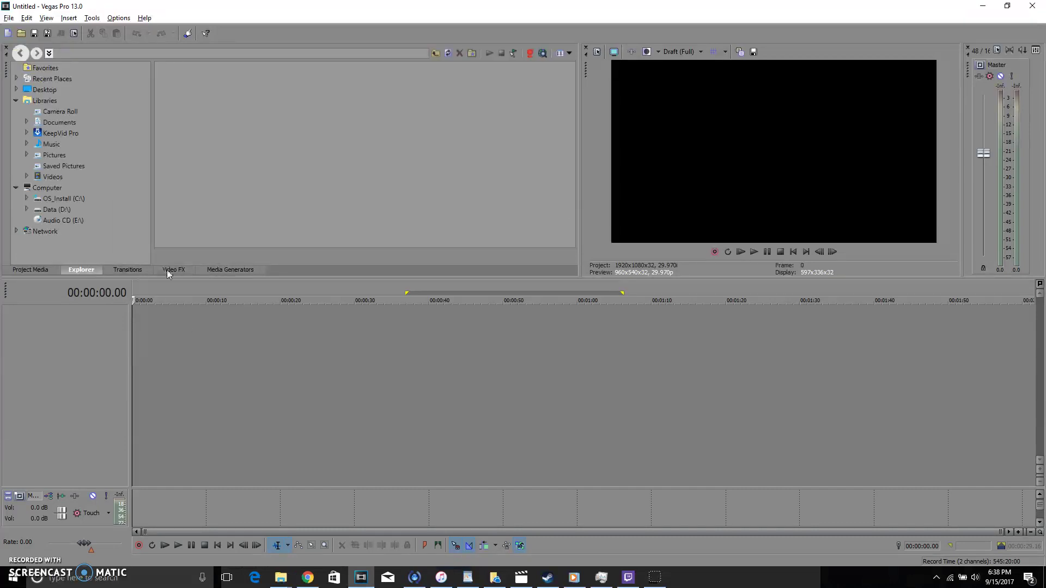
left_click(163, 270)
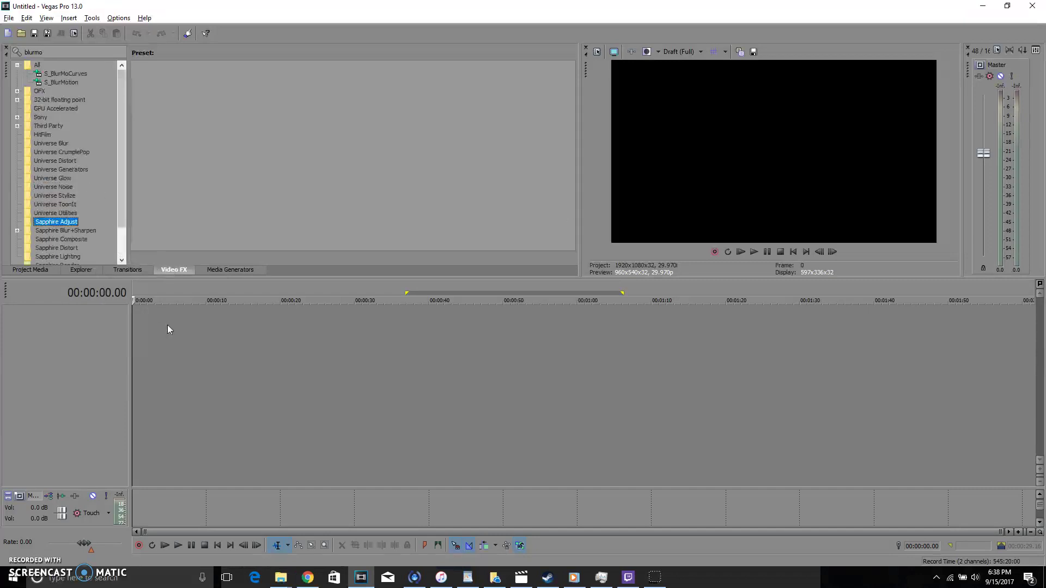
right_click(167, 324)
left_click(150, 299)
left_click(135, 289)
left_click_drag(374, 291, 384, 289)
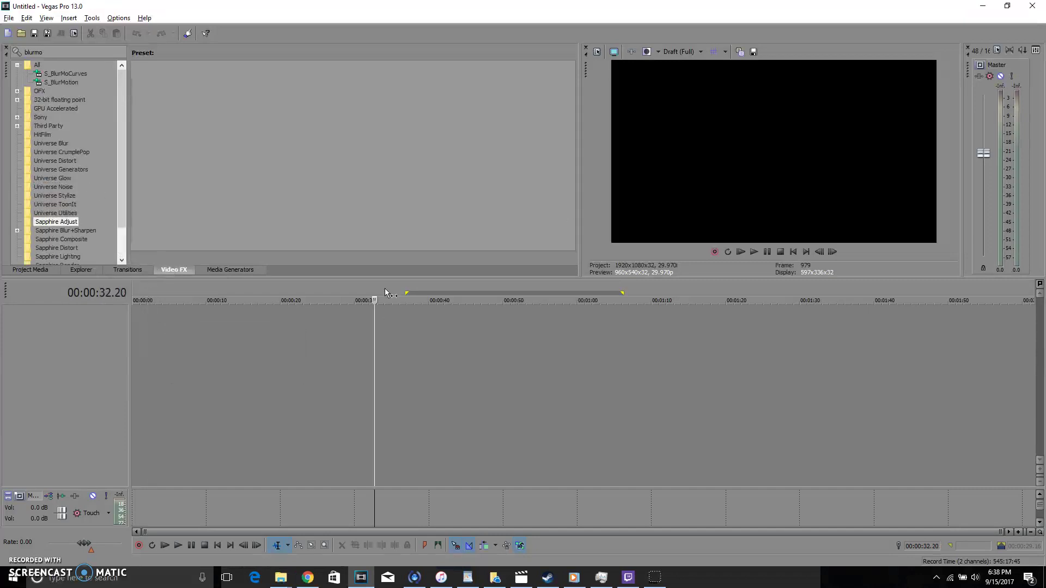
left_click(133, 290)
left_click(145, 289)
left_click(203, 287)
left_click(272, 287)
left_click(132, 286)
right_click(172, 329)
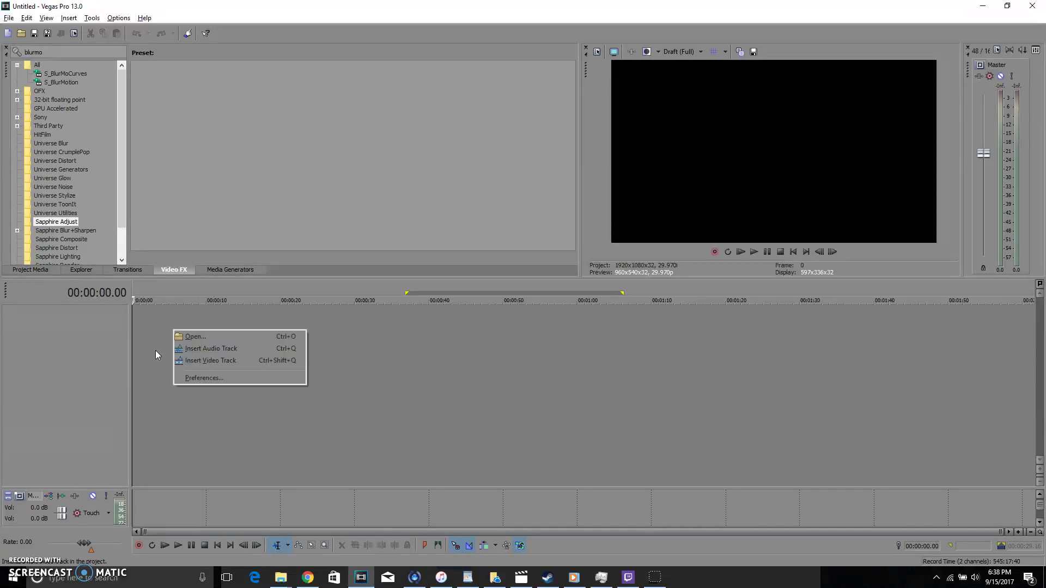
left_click(140, 289)
left_click(134, 294)
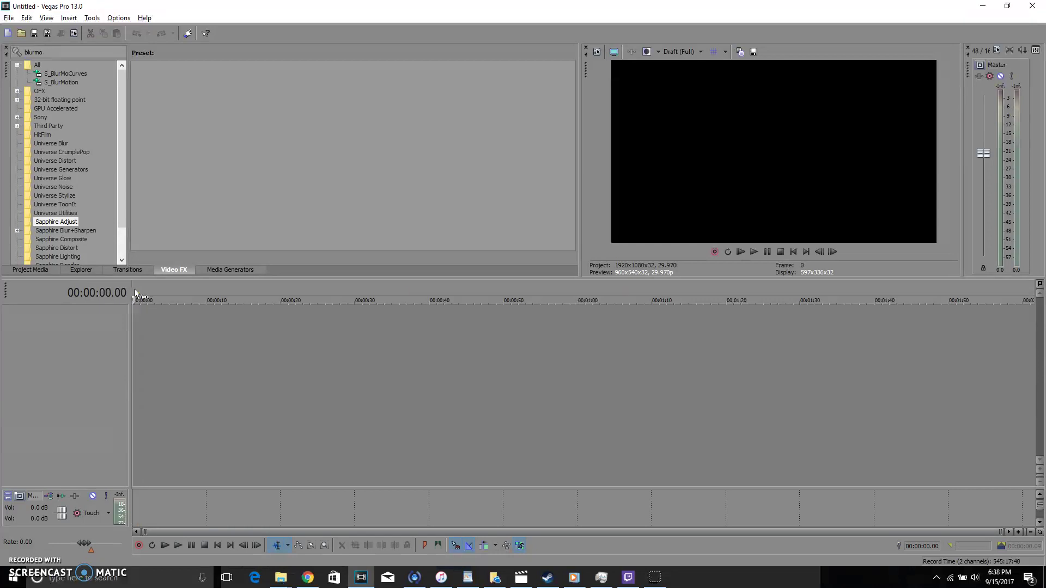
Add a video file from the Downloads folder to the timeline and set the project video settings to match the media.
mouse_move(281, 577)
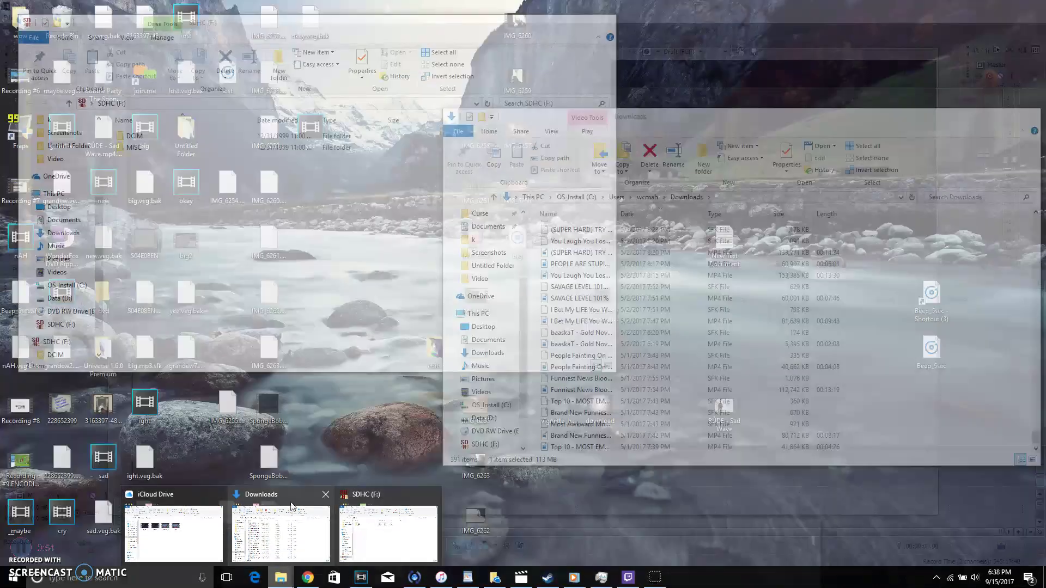
left_click(280, 534)
scroll(572, 295, "down", 5)
scroll(572, 295, "up", 12)
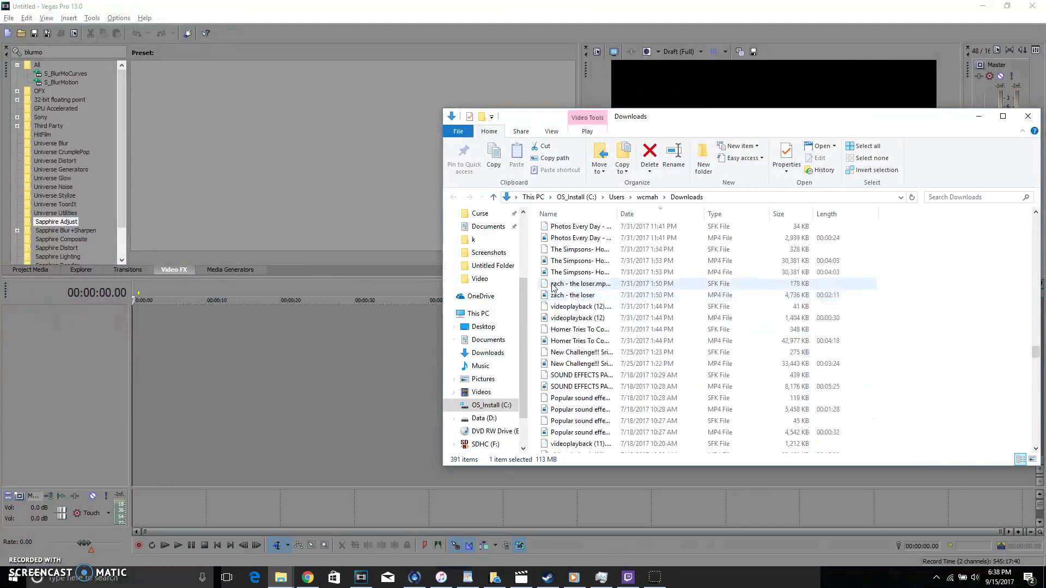
left_click_drag(1035, 247, 1045, 192)
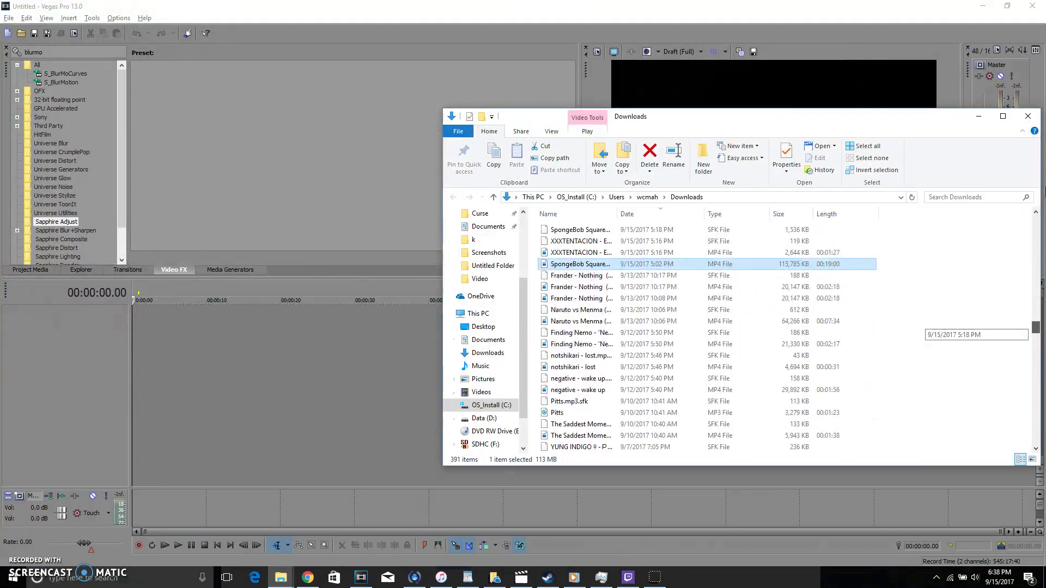
left_click_drag(617, 267, 288, 395)
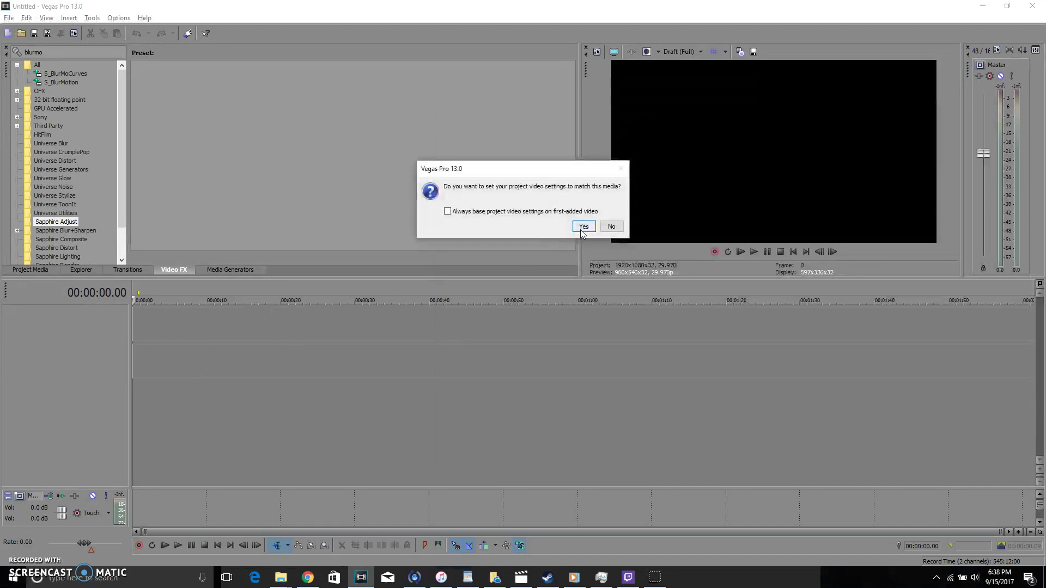
left_click(581, 228)
left_click(471, 368)
Preview the two clips and add the "Frander - Nothing" video from Downloads after them, at about 12 seconds on the timeline.
left_click_drag(442, 295, 489, 295)
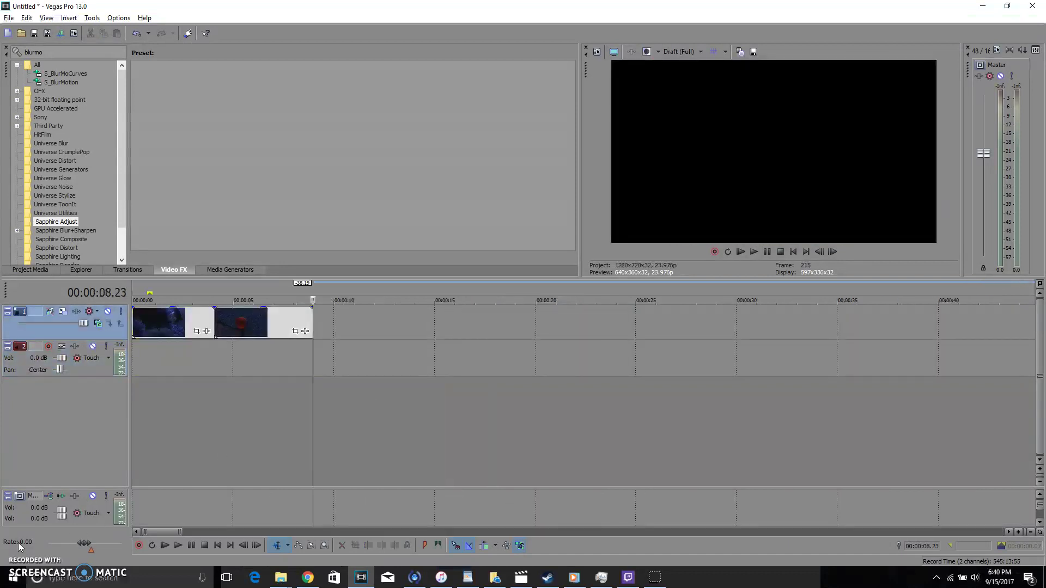
key("space")
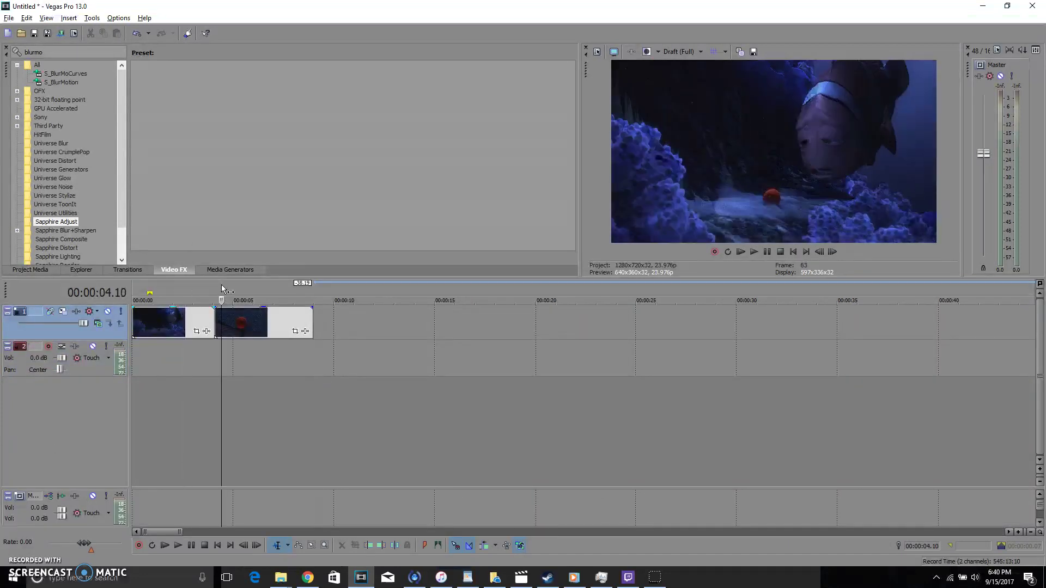
left_click_drag(306, 287, 196, 283)
mouse_move(281, 578)
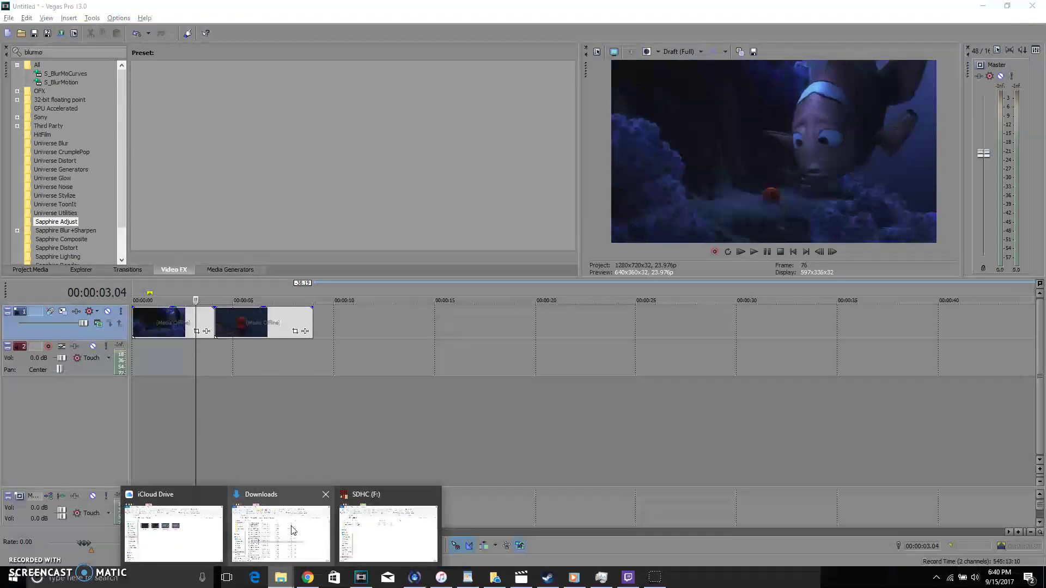
left_click(280, 531)
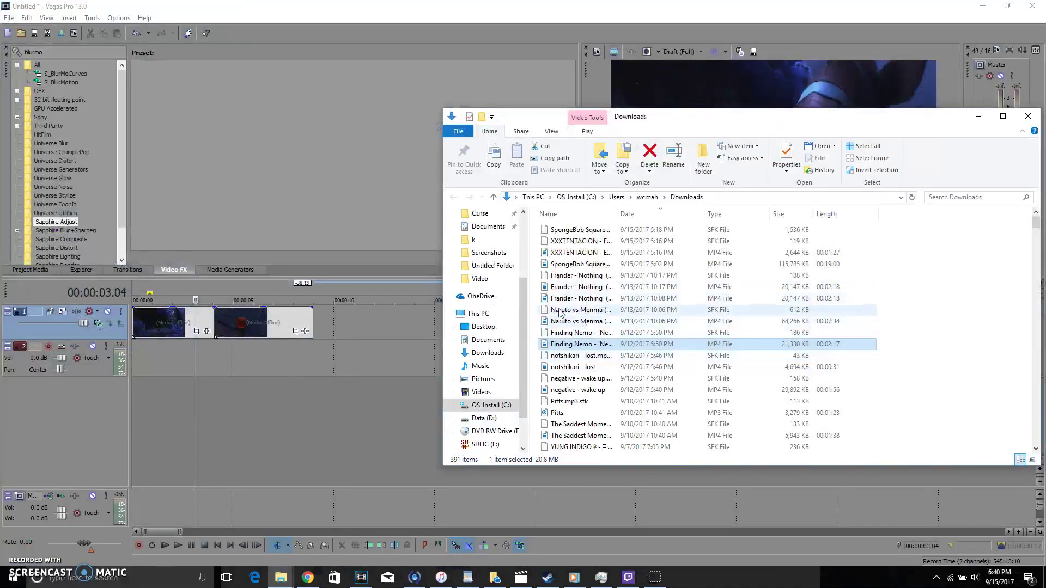
left_click_drag(578, 298, 377, 362)
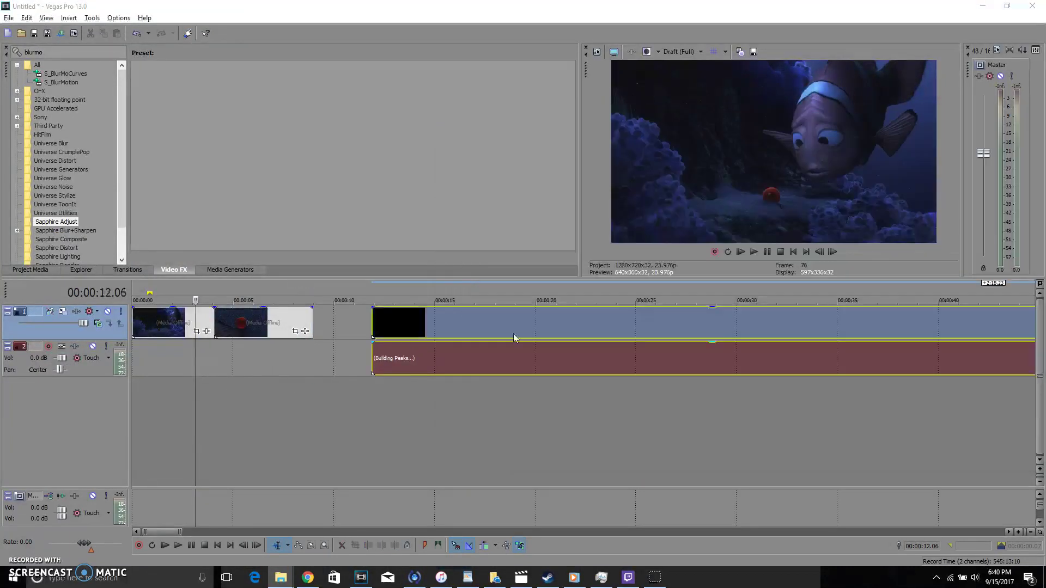
Delete the video part of the added music file and move its audio to the start of the timeline.
left_click(522, 326)
left_click_drag(567, 333, 541, 331)
right_click(593, 329)
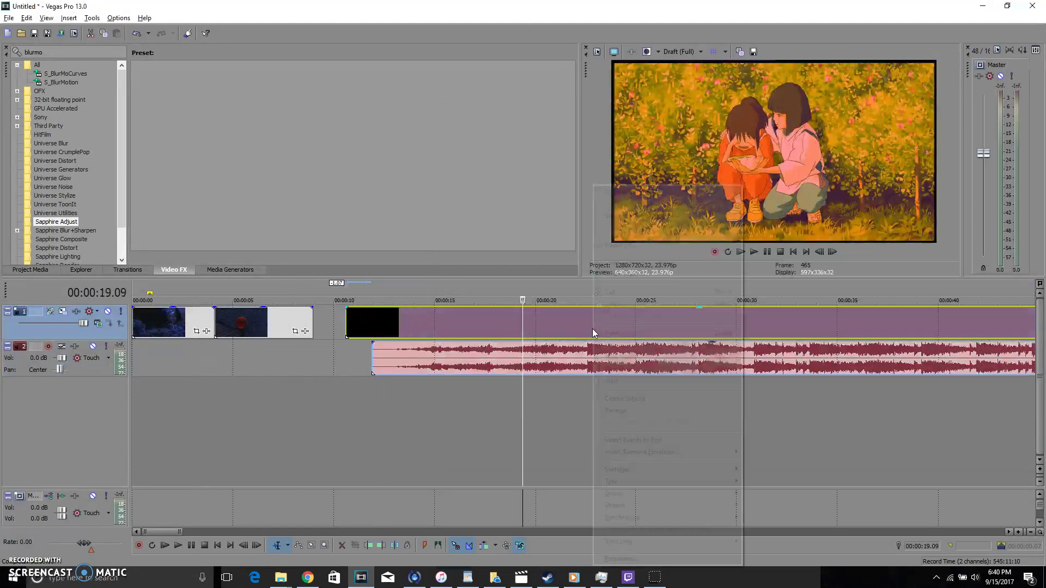
left_click(619, 338)
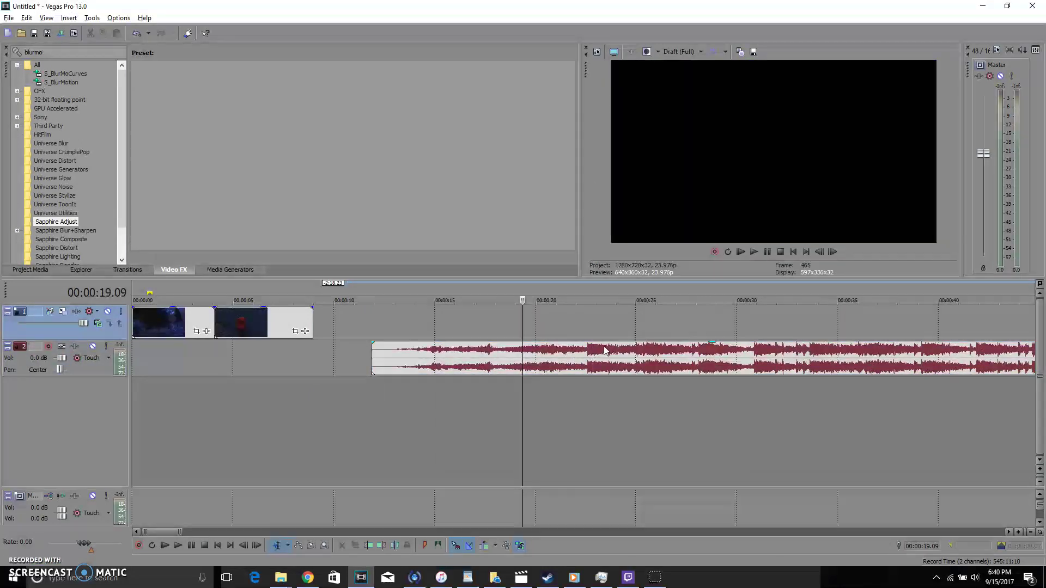
left_click_drag(591, 354, 316, 378)
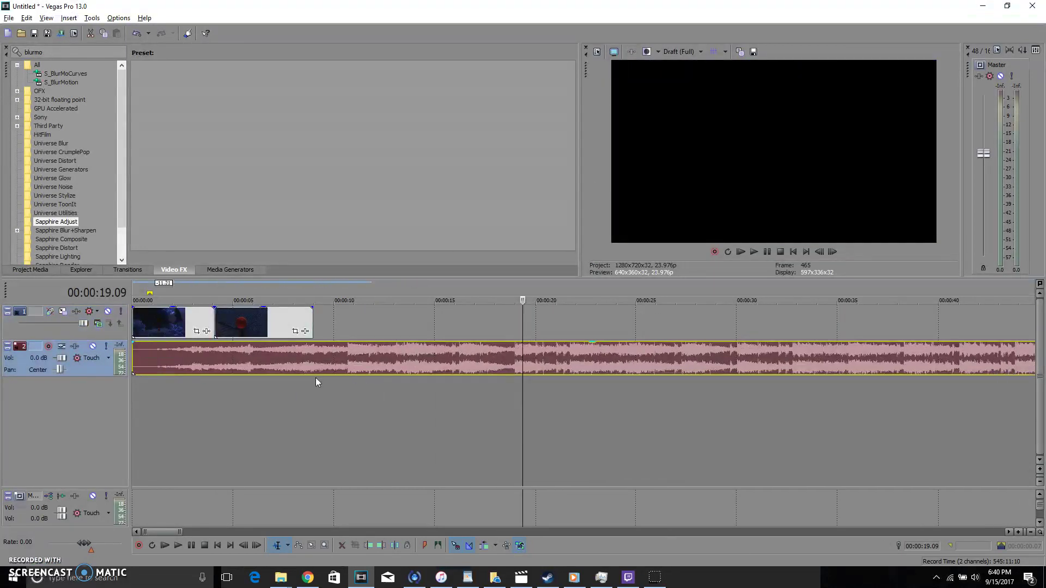
Play the opening clips with the music, and move the audio event so it starts about 14 seconds into the timeline.
left_click(170, 301)
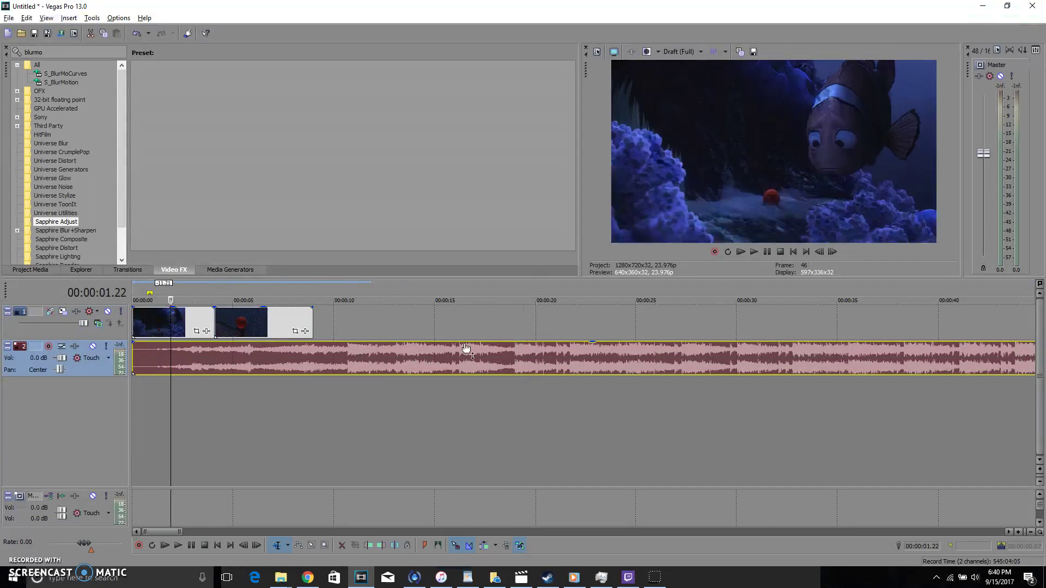
left_click_drag(171, 300, 215, 297)
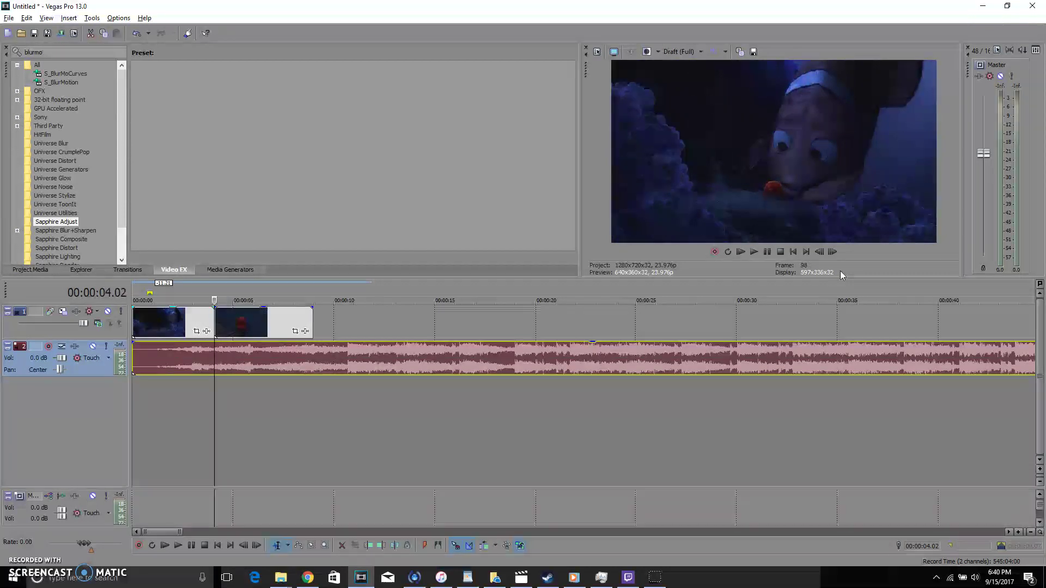
key("space")
left_click(143, 298)
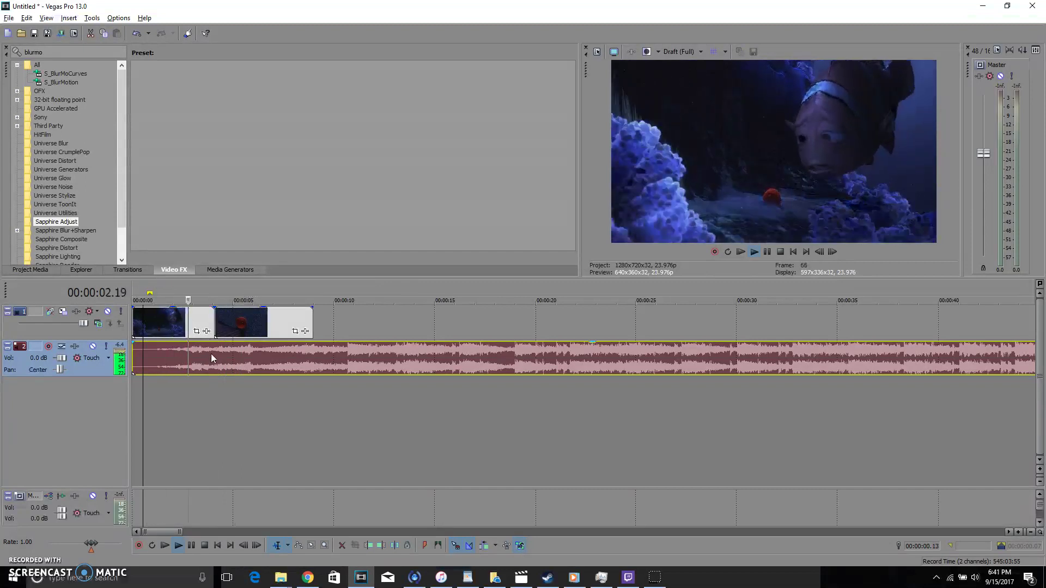
left_click_drag(211, 354, 499, 353)
left_click(767, 252)
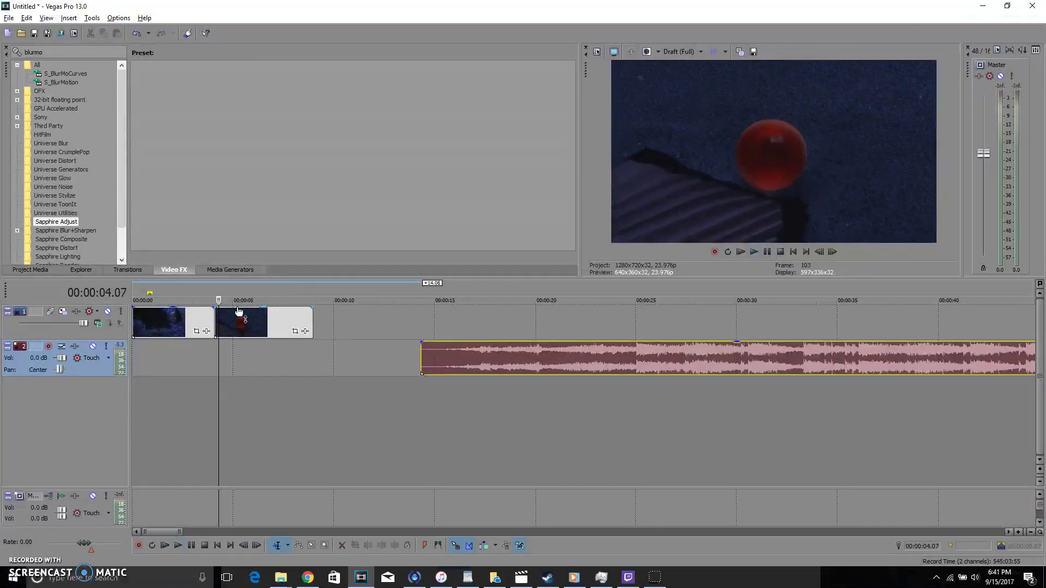
Search the video effects for "s_blurmocurves" and apply S_BlurMoCurves to the first clip on the timeline.
left_click(214, 324)
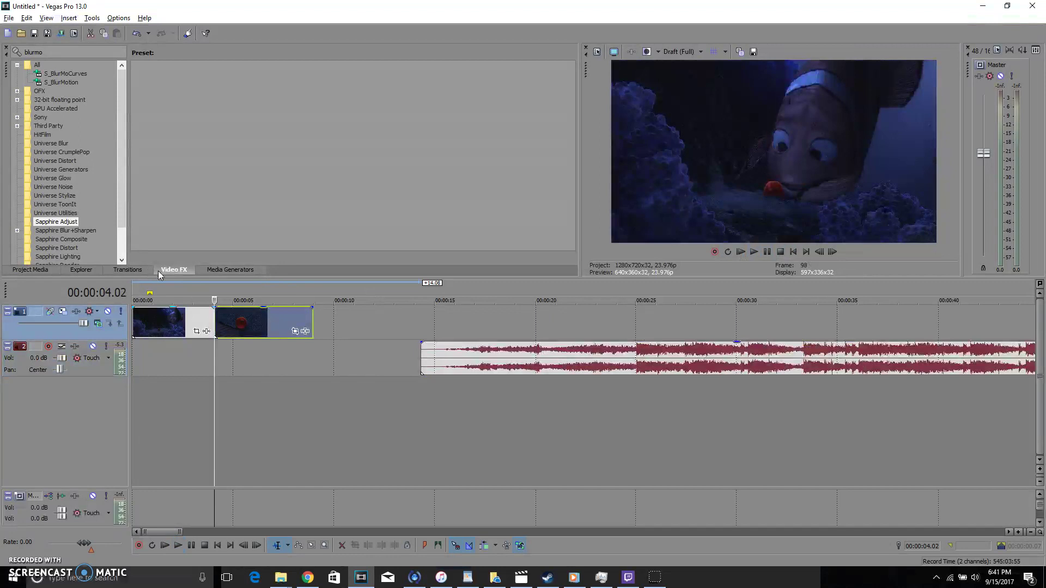
left_click_drag(52, 52, 7, 52)
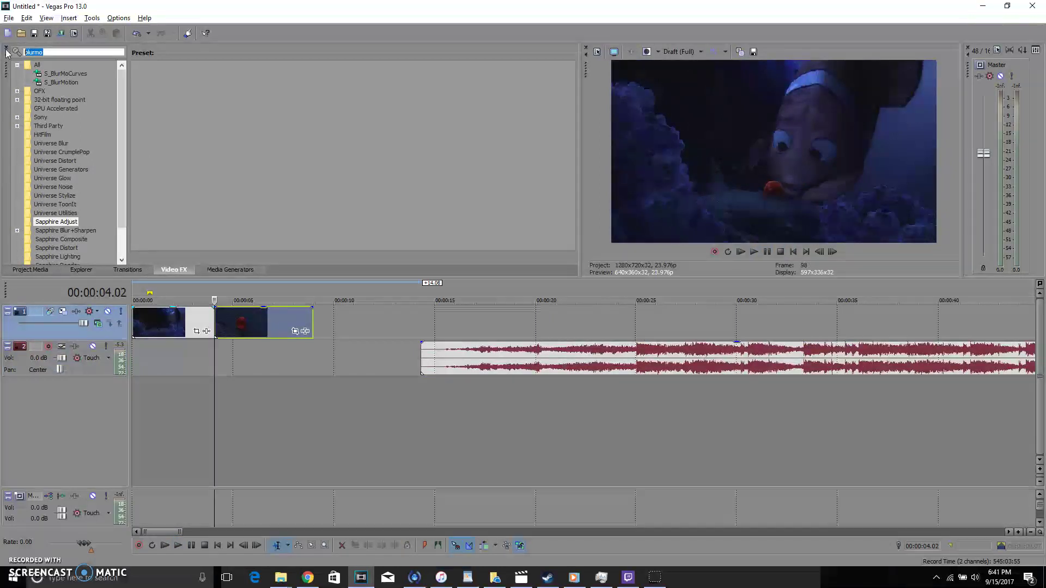
type("s_b")
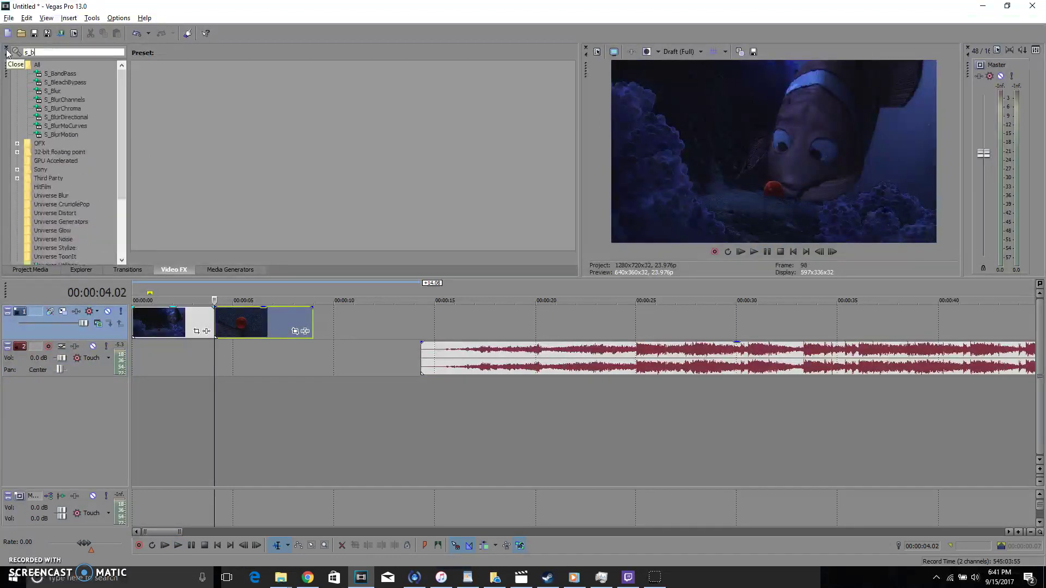
type("lurmocurves")
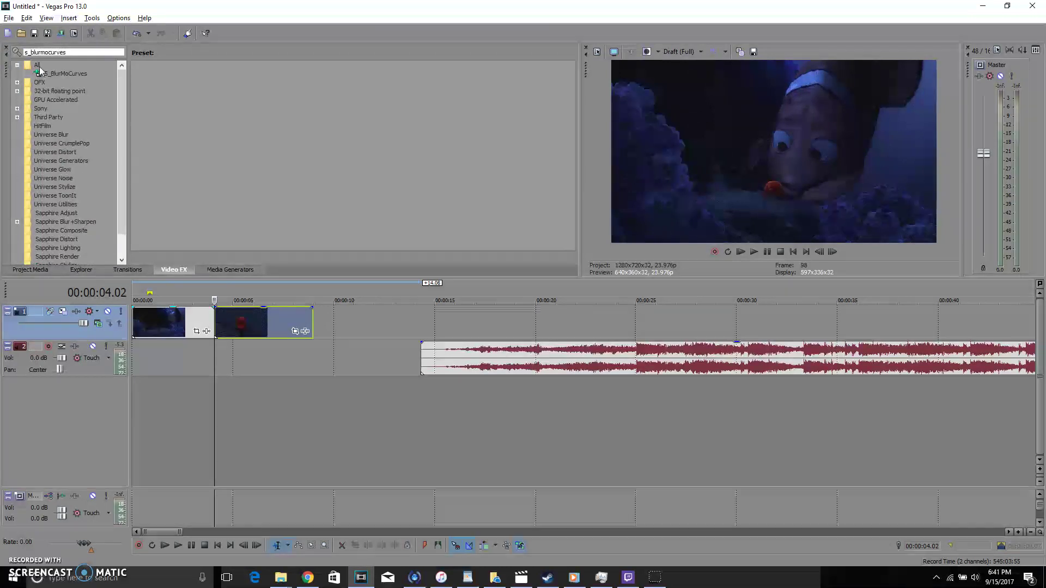
left_click_drag(64, 73, 66, 73)
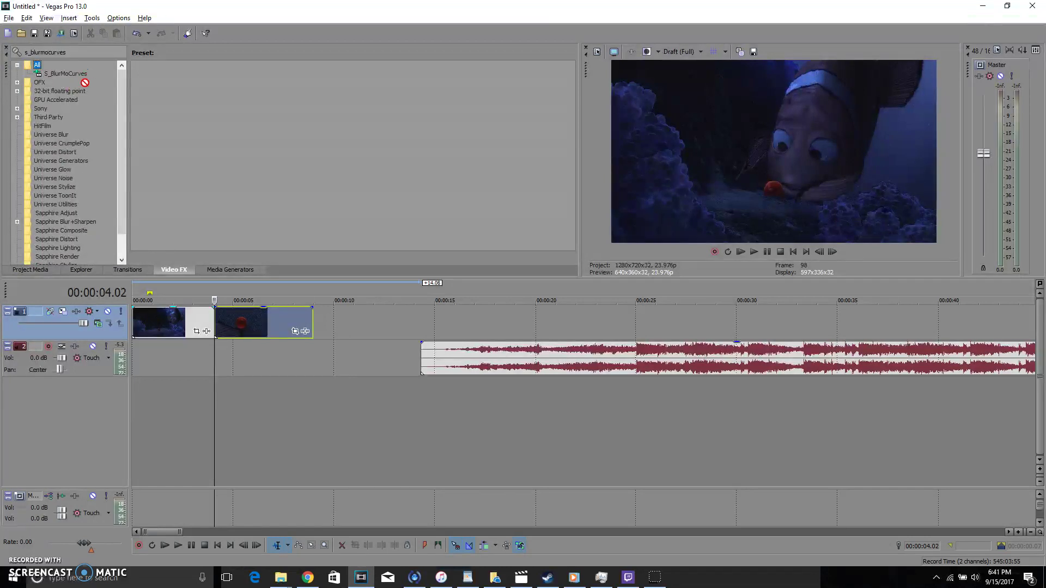
left_click(77, 74)
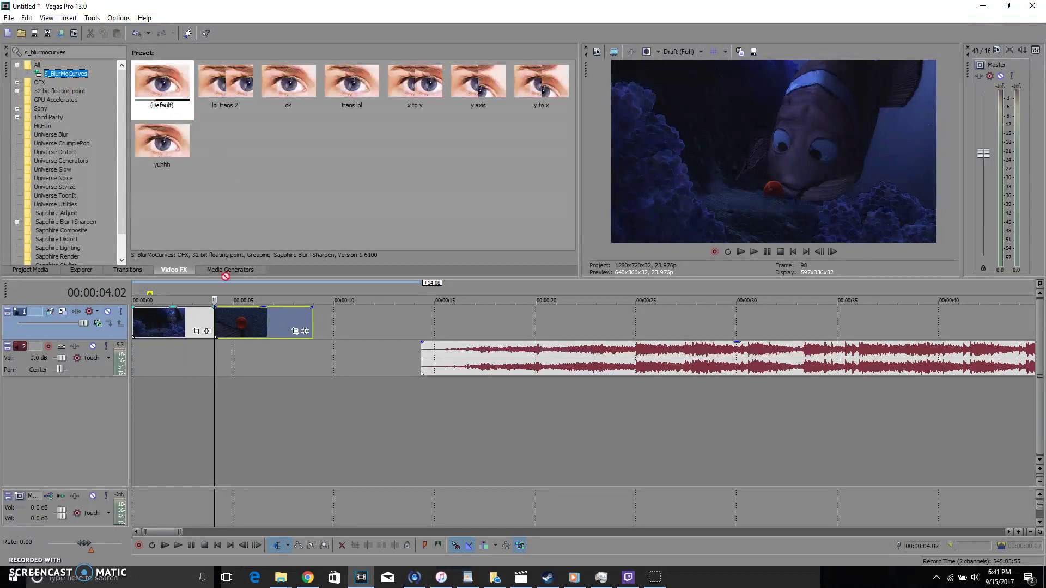
left_click_drag(185, 320, 186, 322)
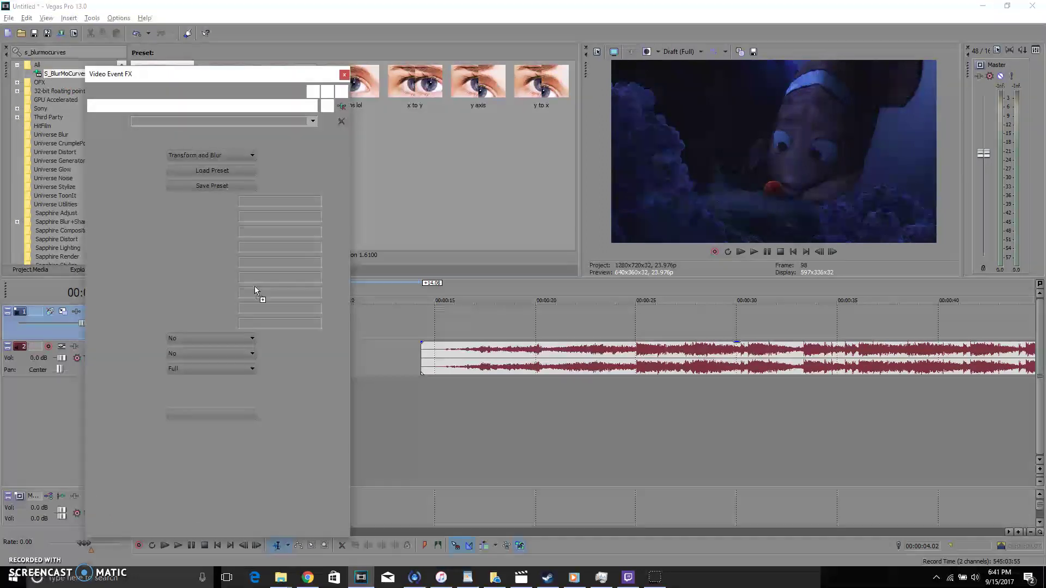
Apply the default S_BlurMoCurves effect to the second clip on the timeline and close its settings.
left_click(344, 76)
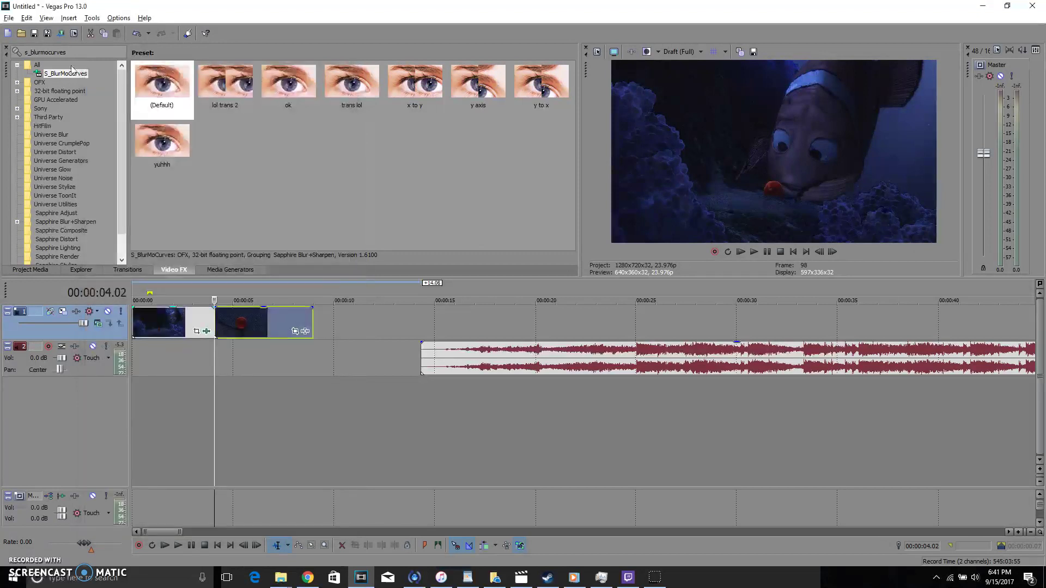
left_click_drag(78, 74, 254, 319)
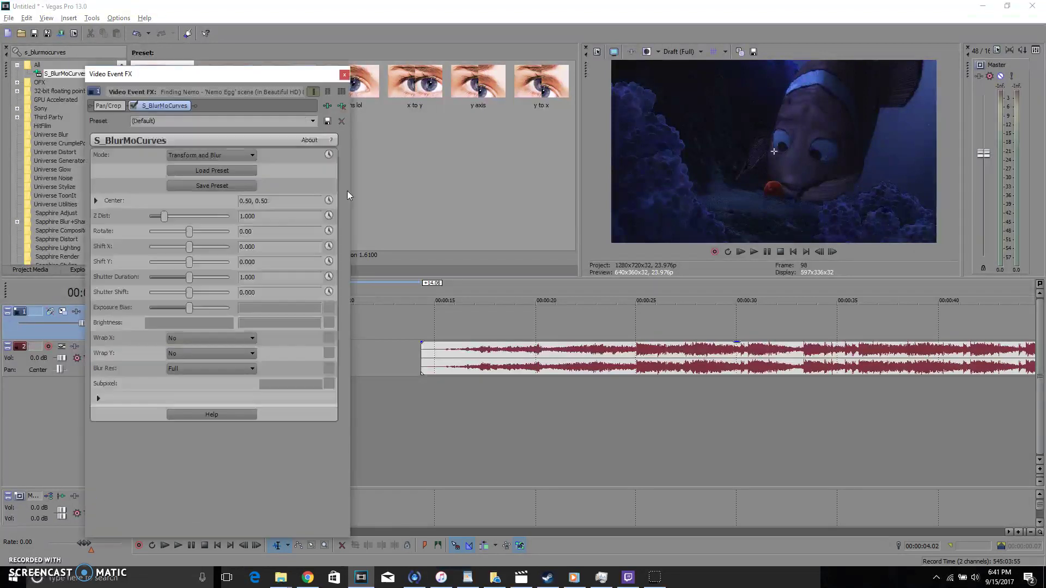
left_click(343, 76)
mouse_move(214, 288)
left_mouse_down()
mouse_move(189, 286)
mouse_move(259, 282)
mouse_move(185, 287)
mouse_move(226, 287)
mouse_move(201, 293)
mouse_move(214, 296)
left_mouse_up()
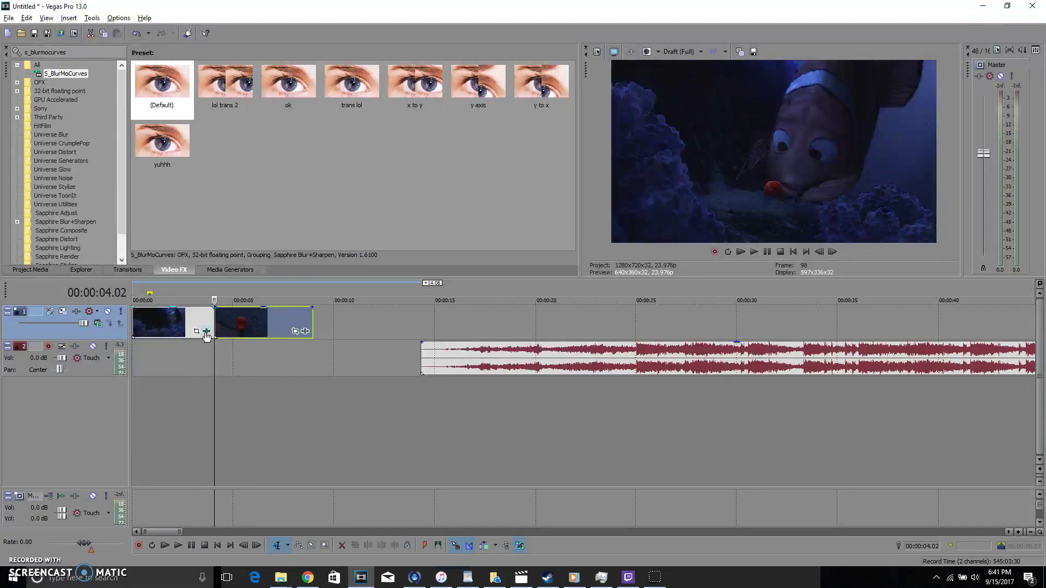
Open the first clip's S_BlurMoCurves settings and enable keyframe animation for Z Dist.
left_click(207, 332)
left_click_drag(217, 74, 299, 71)
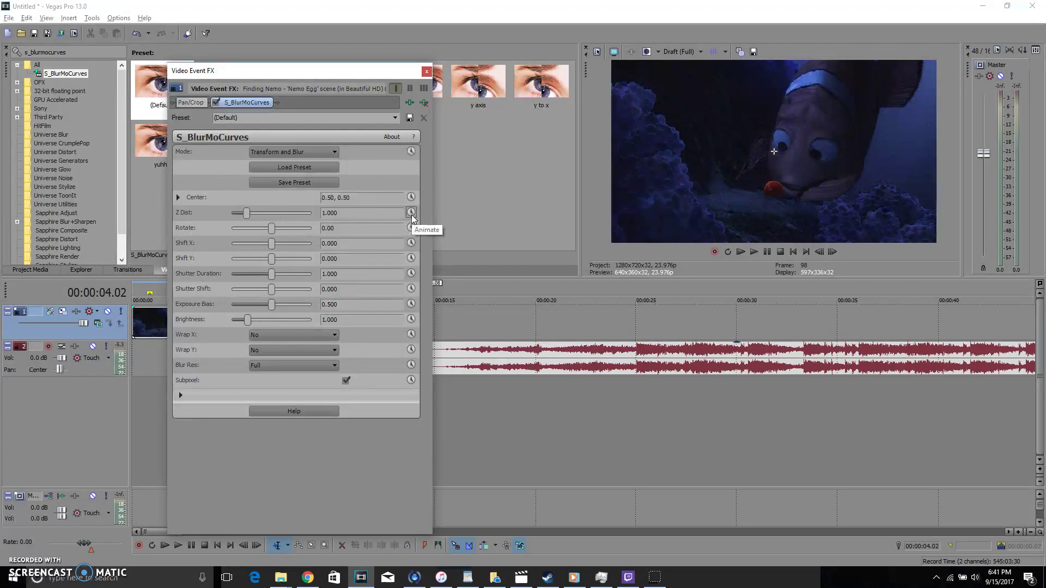
left_click_drag(387, 71, 512, 200)
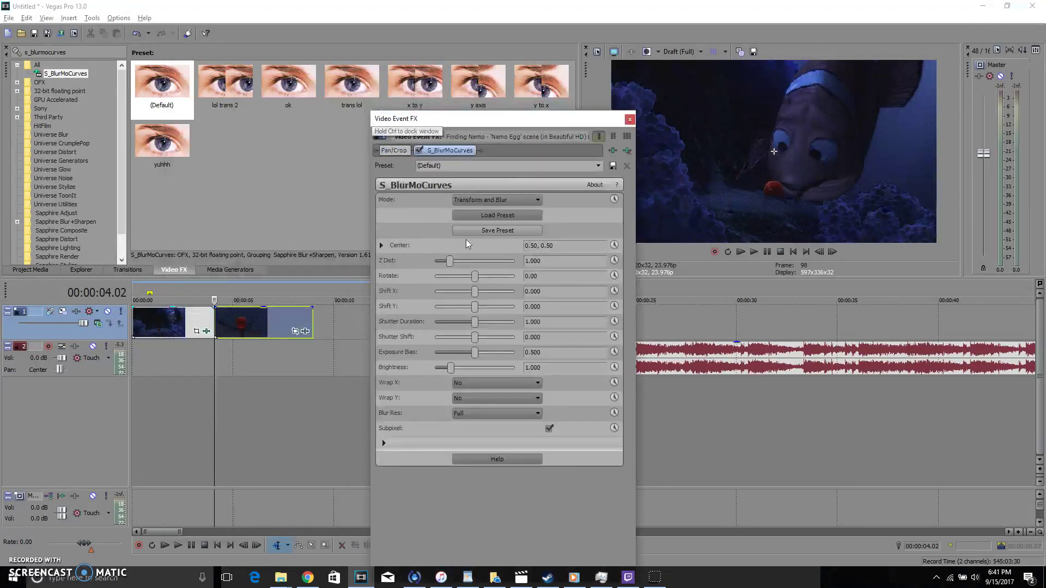
left_click_drag(485, 118, 199, 50)
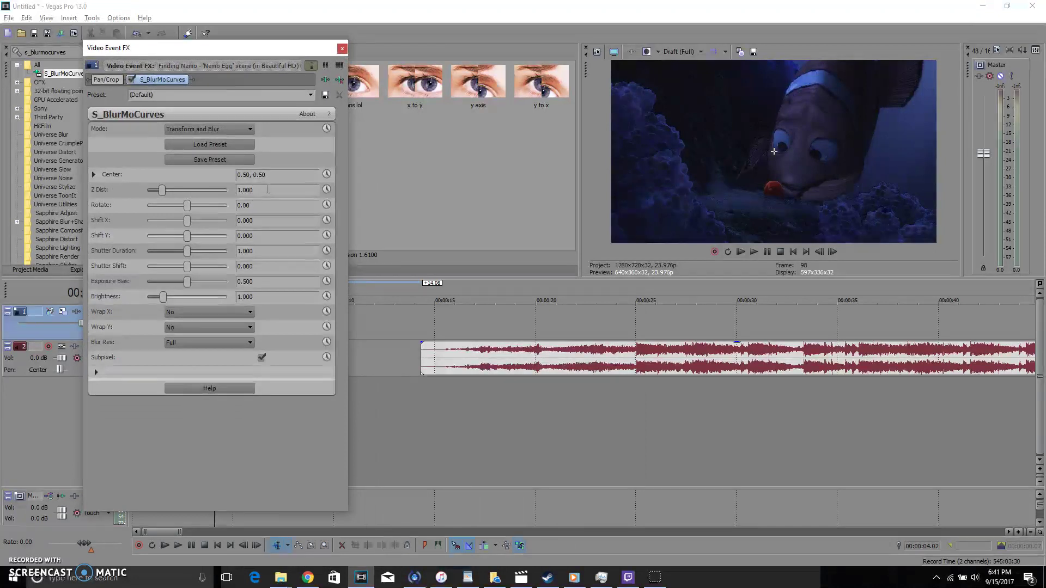
left_click(326, 190)
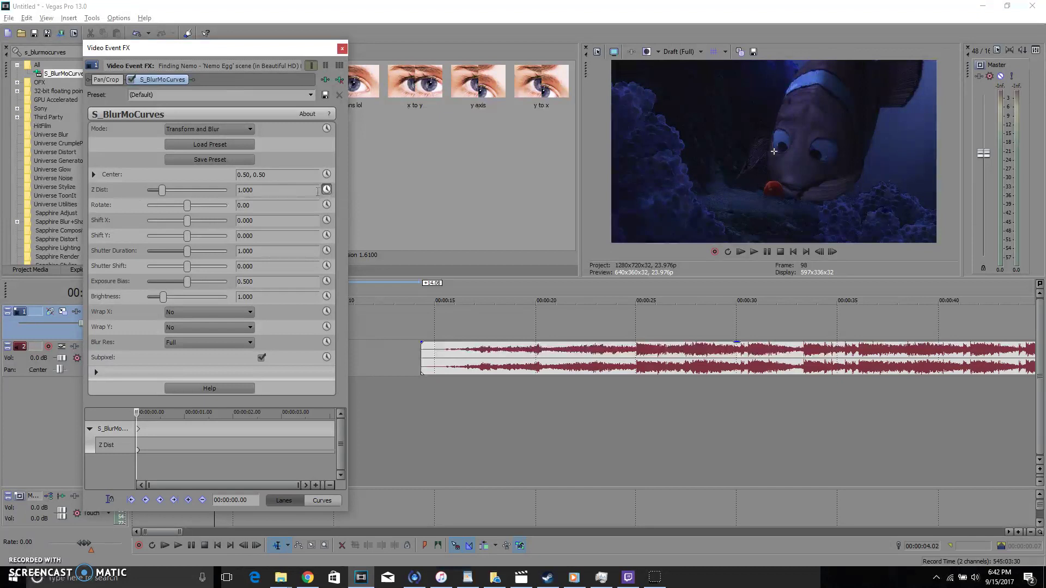
Add a Z Dist keyframe at the very end of the first clip, at 00:00:04.02.
left_click(139, 449)
left_click(328, 445)
left_click_drag(261, 55, 542, 55)
left_click_drag(609, 417, 631, 415)
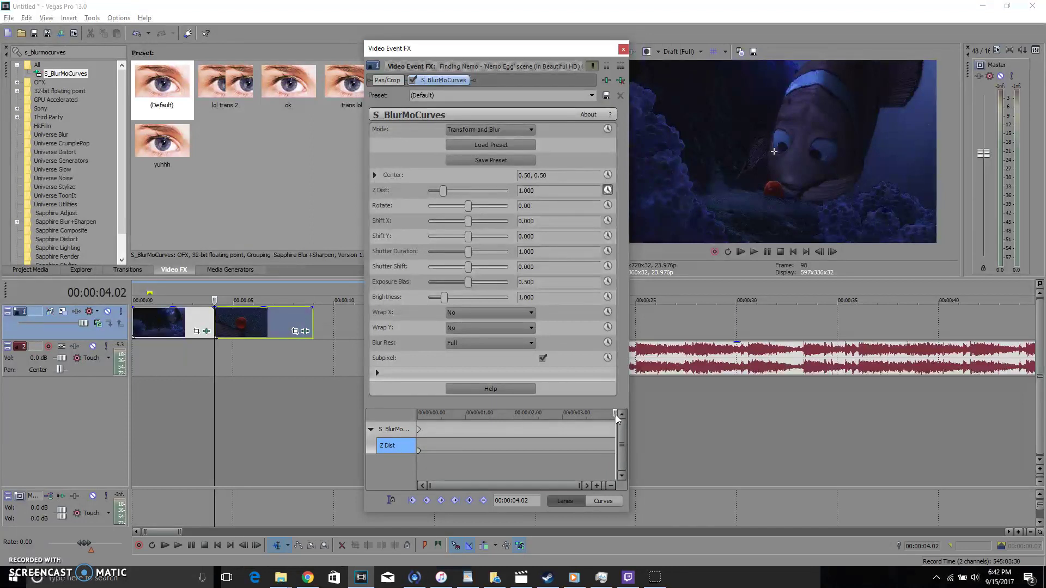
left_click(469, 504)
Add another Z Dist keyframe a few frames before the end of the first clip, at 00:00:03.20.
mouse_move(617, 450)
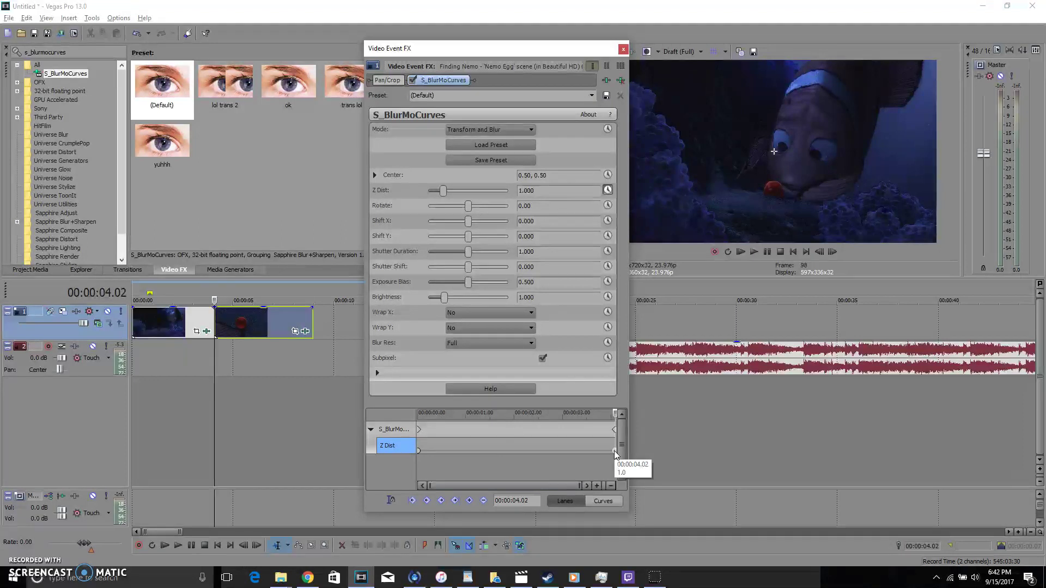
key("Left")
key("Left")
key("Left")
key("Left")
key("Left")
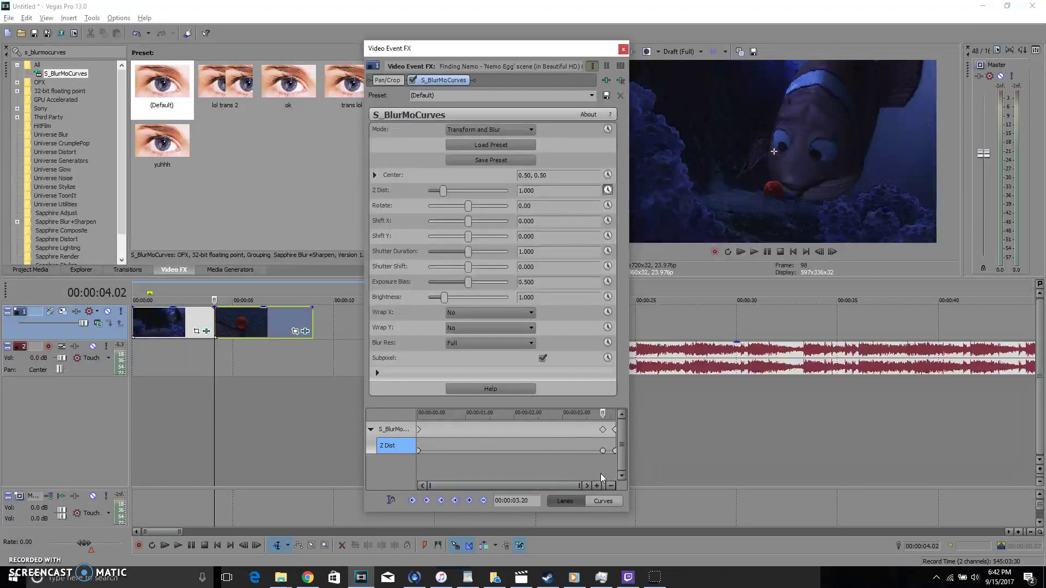
Set Z Dist to 0.6 on the first clip's last keyframe at 00:00:04.02.
key("Right")
key("Right")
key("Right")
key("Right")
left_click(614, 451)
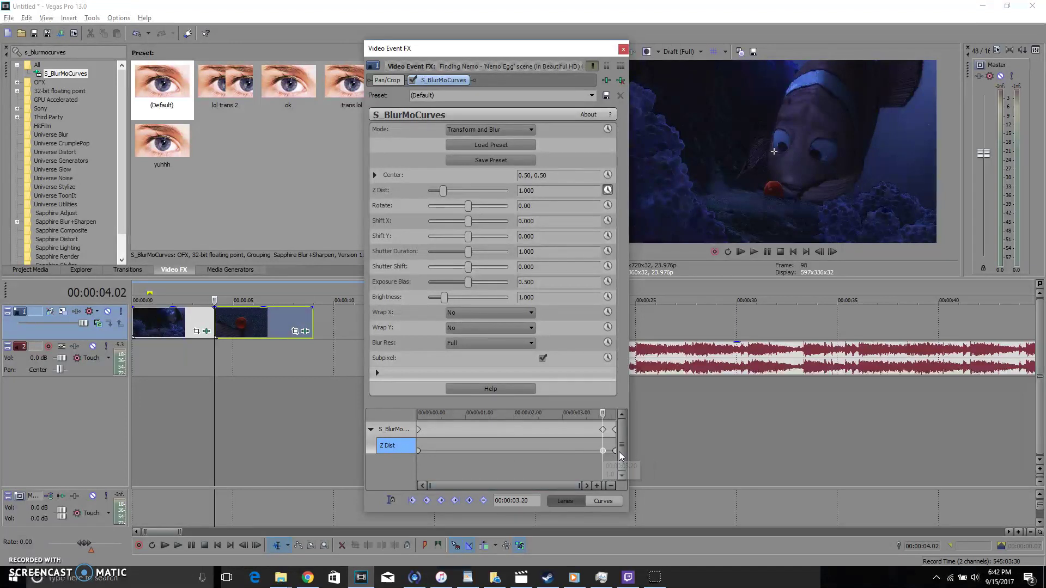
scroll(605, 456, "up", 1)
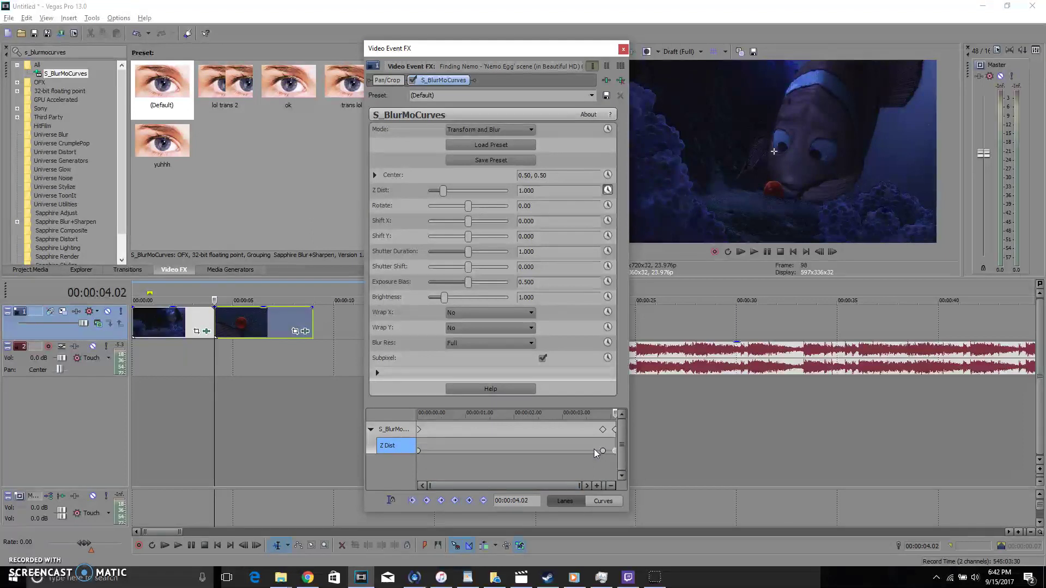
left_click(611, 457)
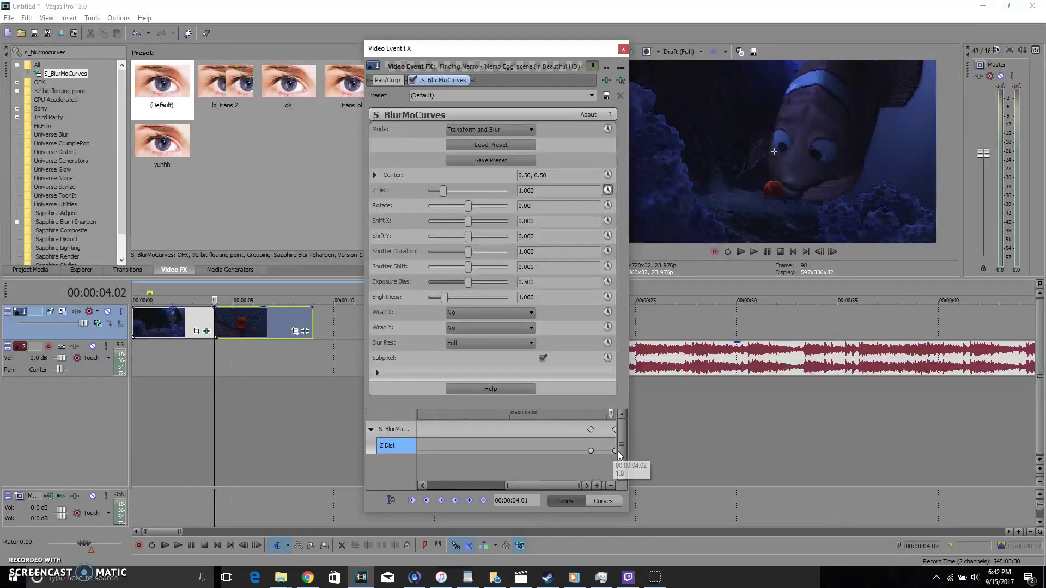
left_click(615, 451)
mouse_move(614, 451)
left_mouse_down()
mouse_move(604, 451)
mouse_move(615, 451)
left_mouse_up()
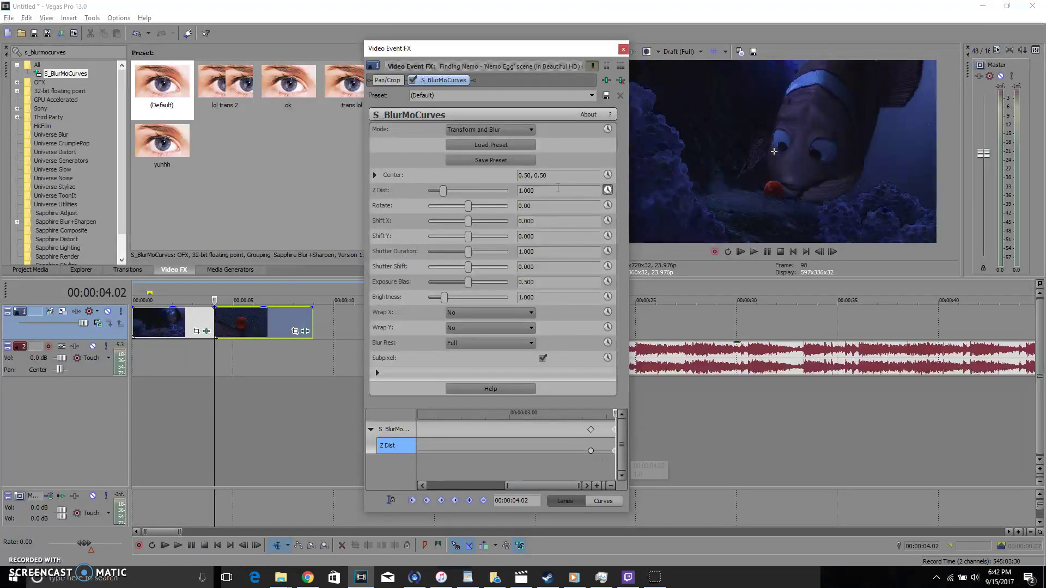
type("6")
key("Return")
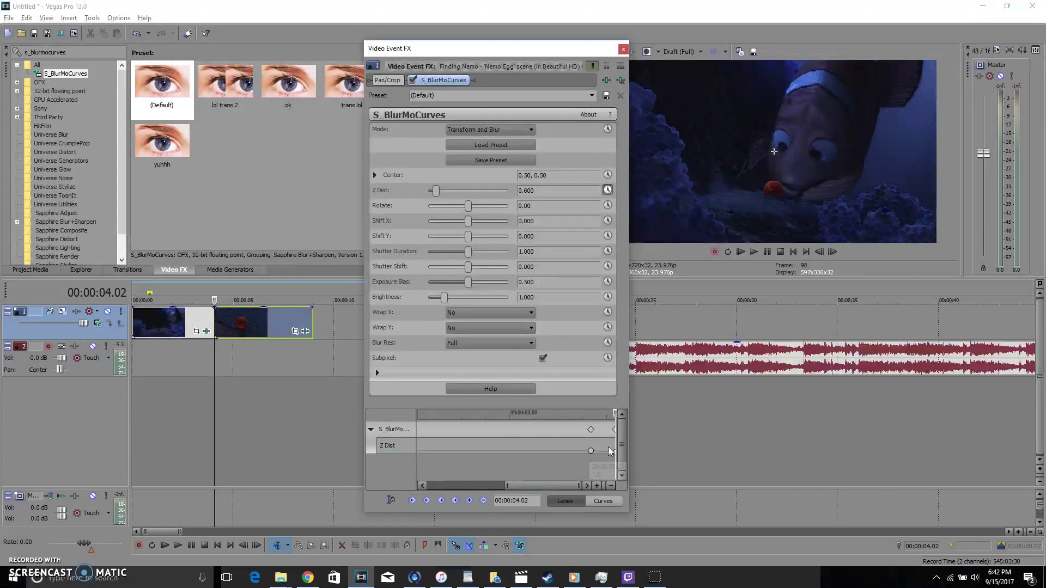
Change the interpolation of the Z Dist keyframe at 00:00:03.20 to Slow Fade.
left_click(591, 452)
left_click_drag(504, 488, 436, 486)
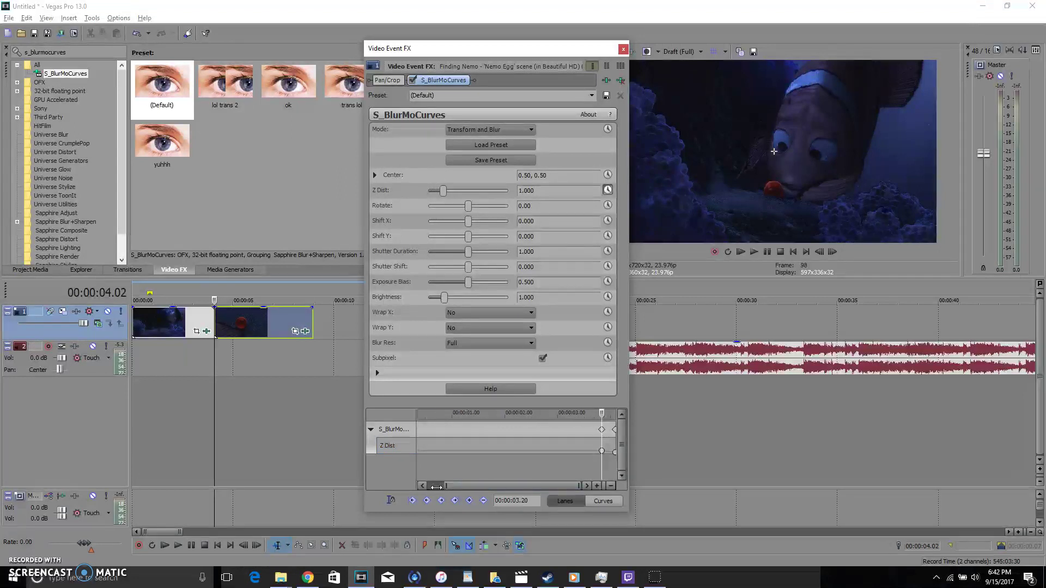
left_click(604, 451)
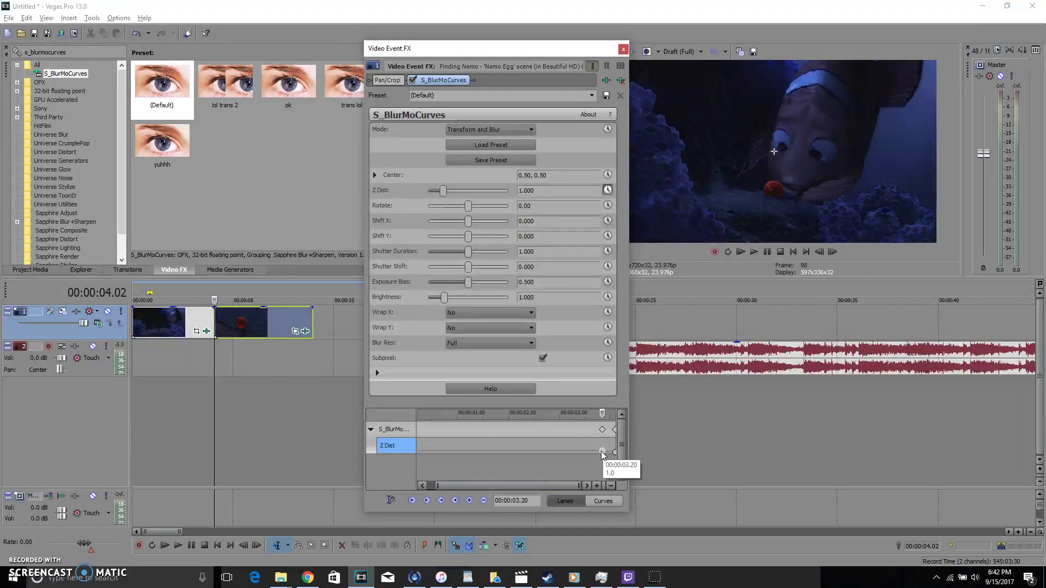
left_click(616, 452)
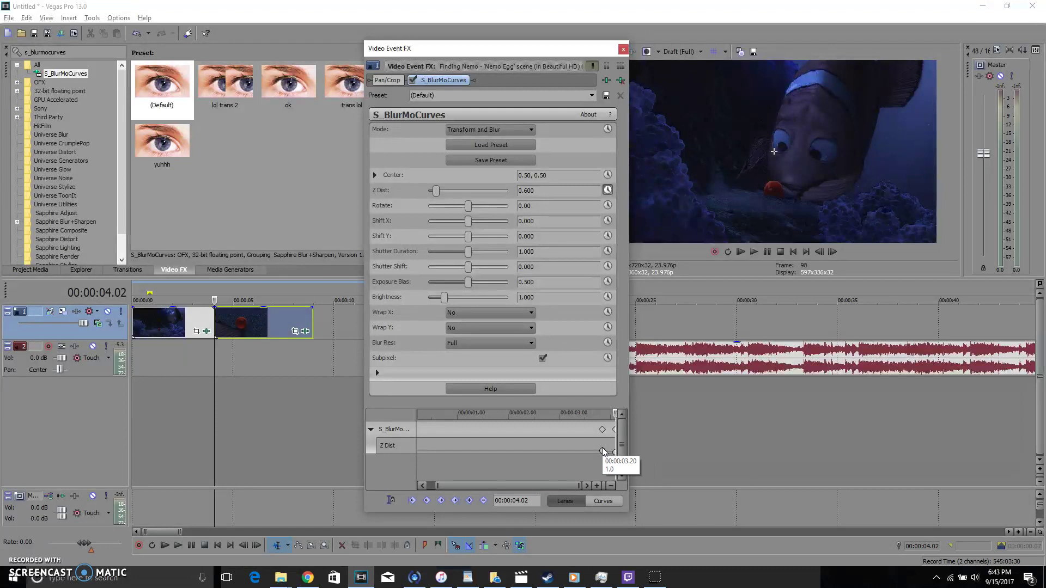
left_click(603, 452)
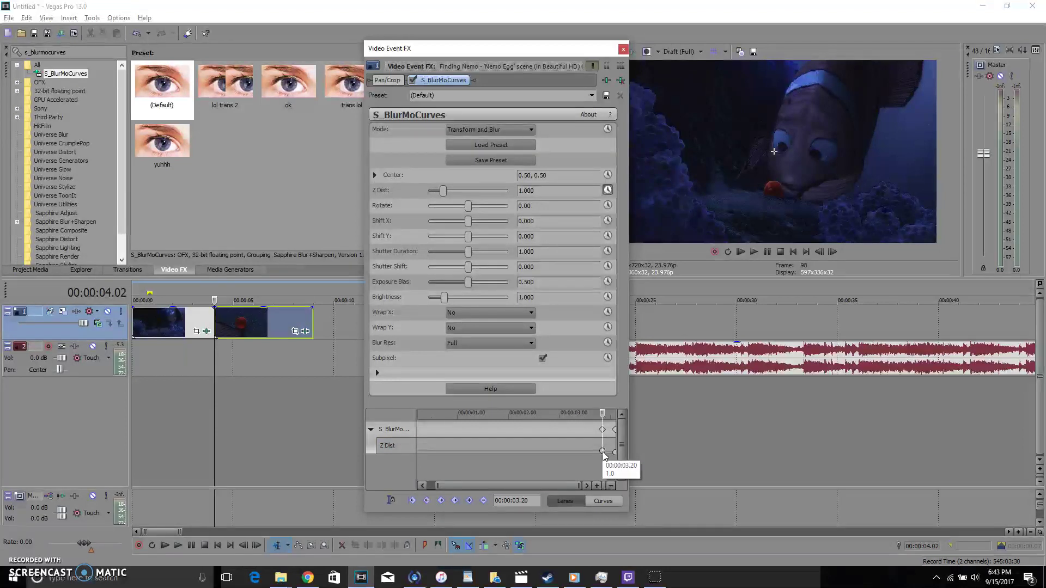
right_click(602, 452)
left_click(636, 392)
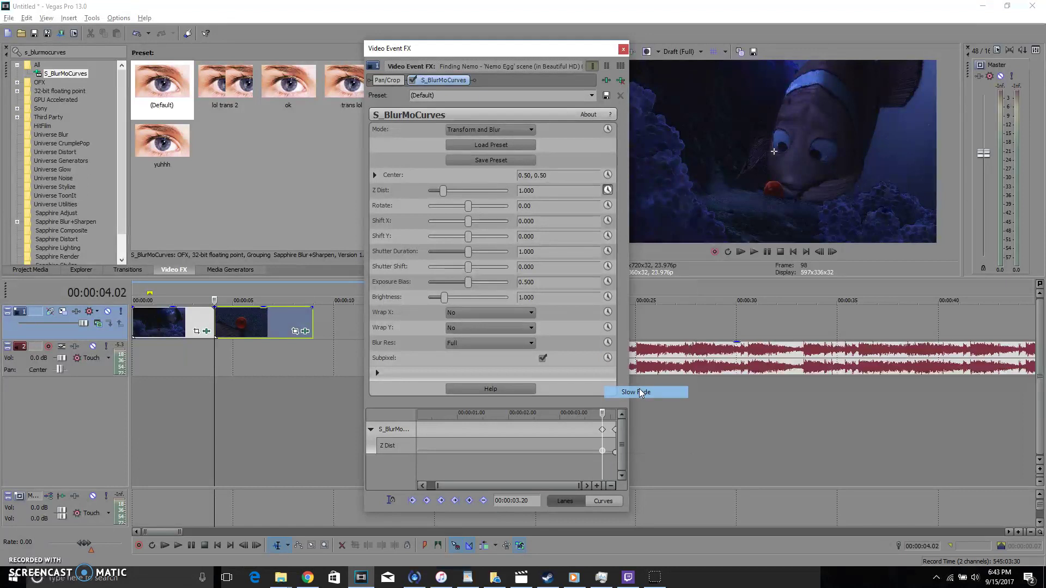
left_click(602, 453)
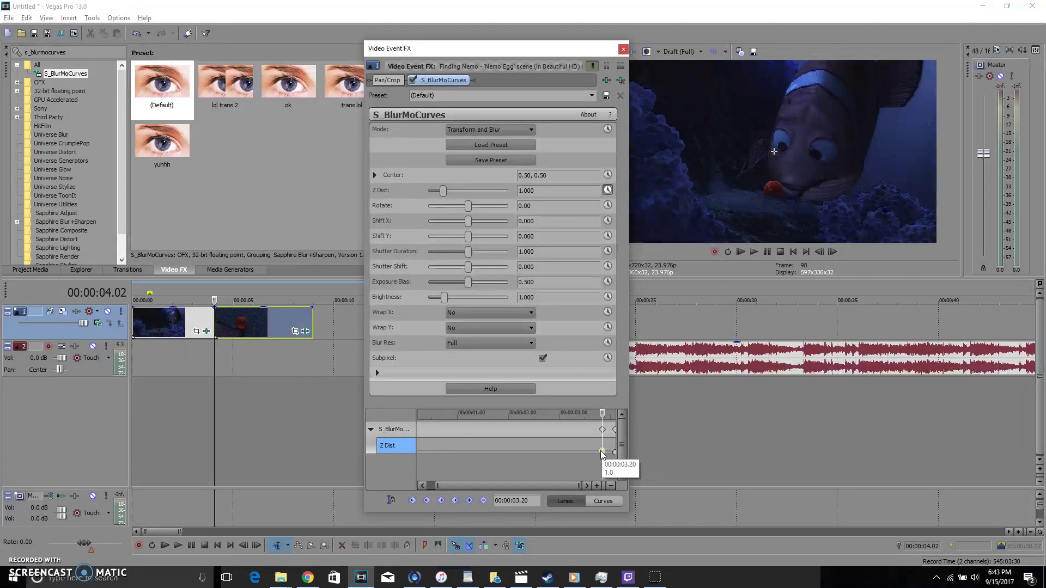
Try larger Z Dist values up to about 1.93 on the 00:00:03.20 keyframe and restore it to 1.
left_click_drag(437, 485, 414, 486)
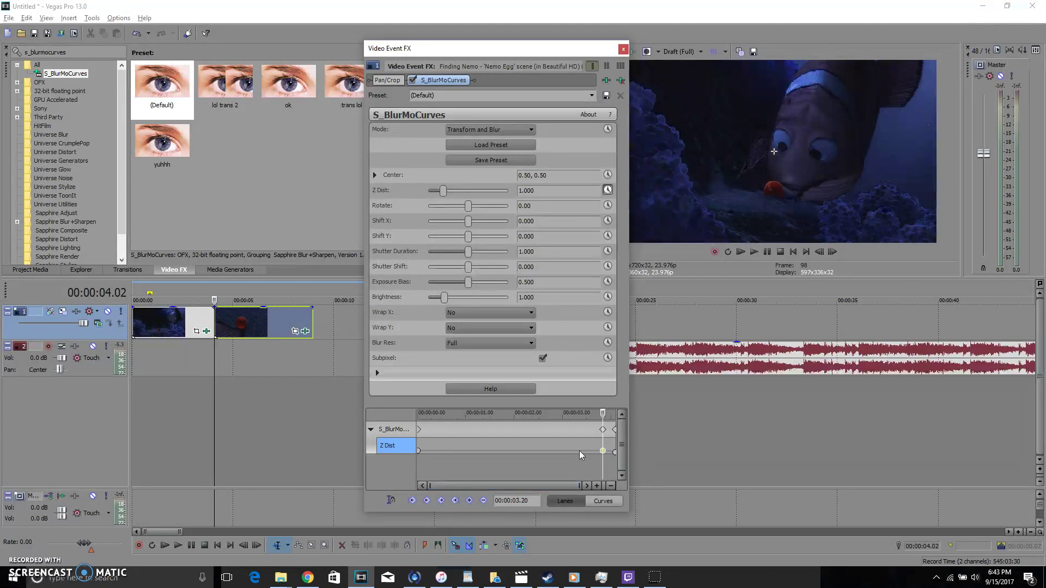
mouse_move(603, 452)
left_click(603, 452)
left_click_drag(442, 190, 444, 192)
left_click(204, 296)
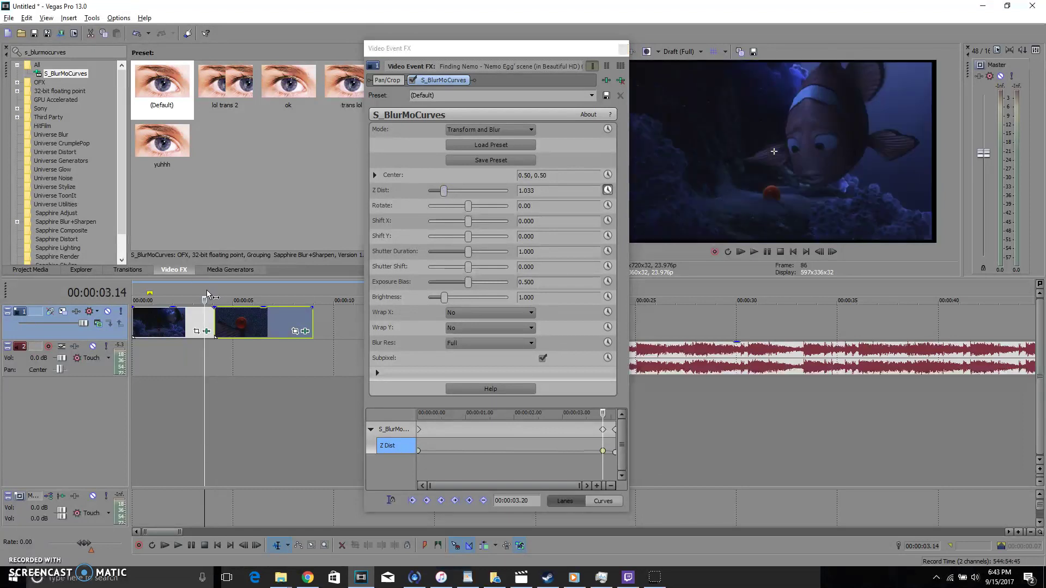
mouse_move(443, 190)
left_mouse_down()
mouse_move(421, 194)
mouse_move(458, 191)
left_mouse_up()
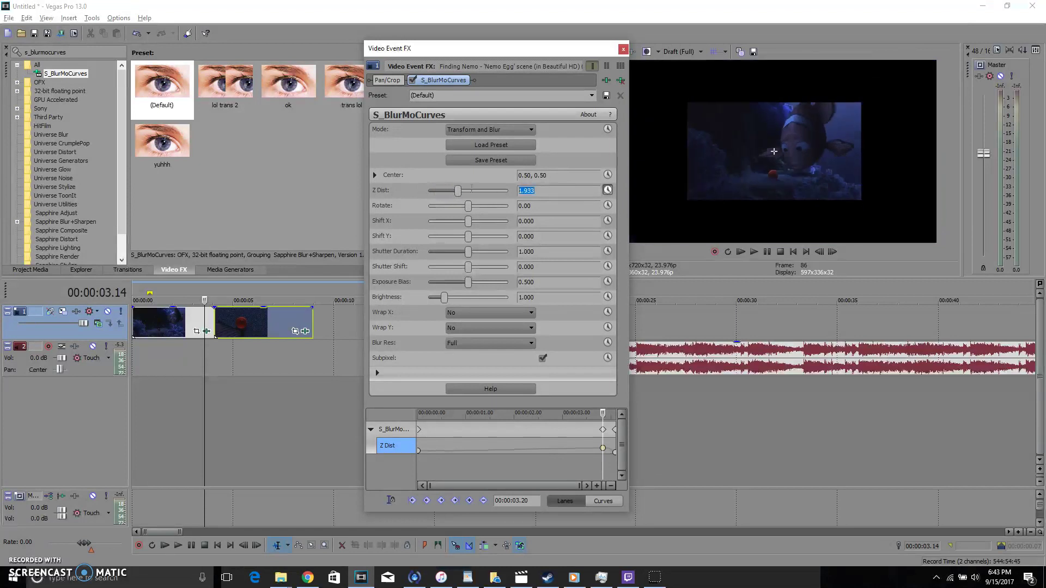
key("Return")
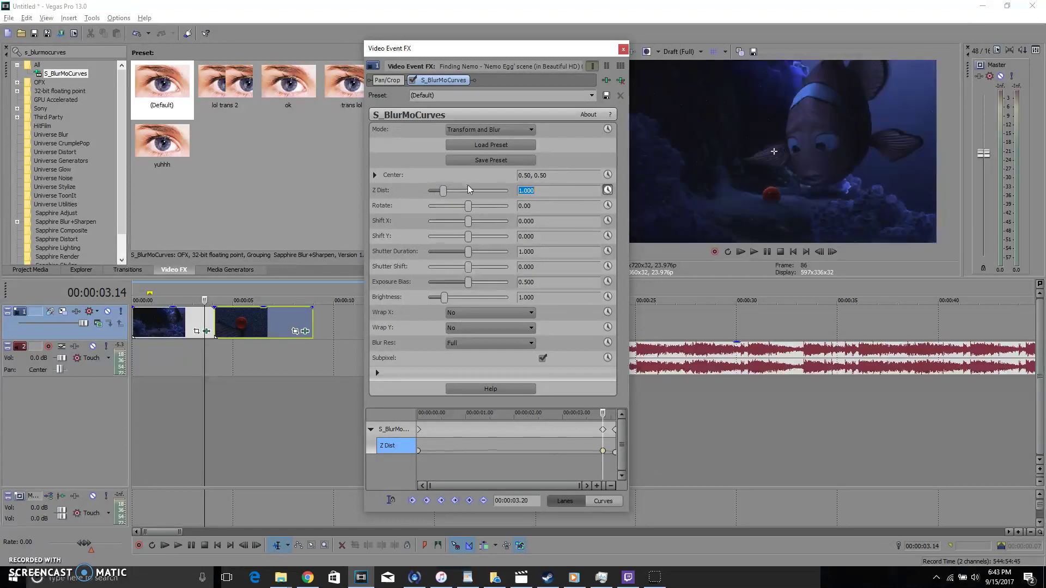
Close the effect settings and step through the first clip's final frames to check the Z Dist zoom.
left_click(615, 453)
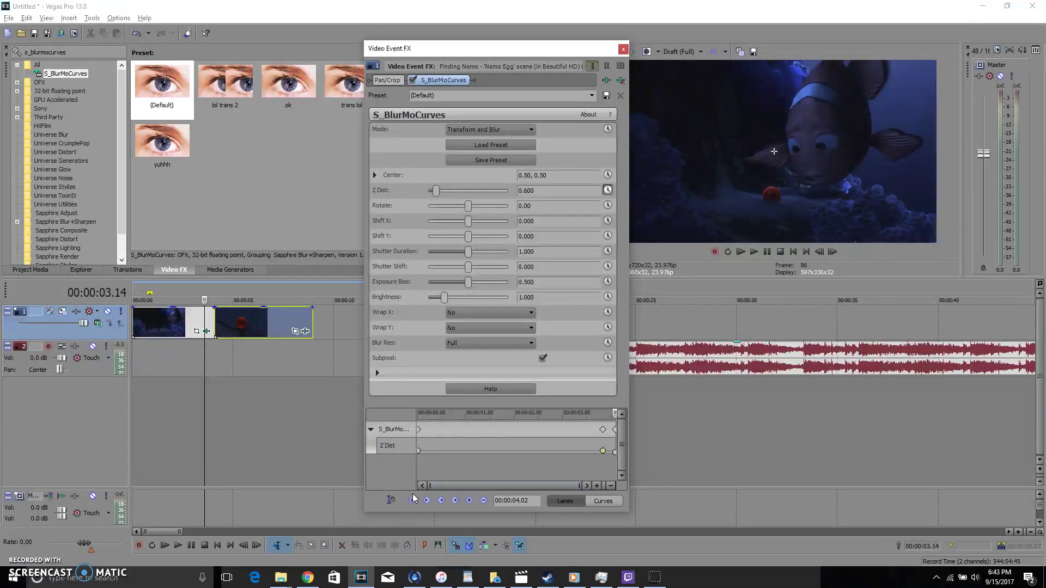
left_click(615, 453)
left_click(623, 49)
left_click(211, 298)
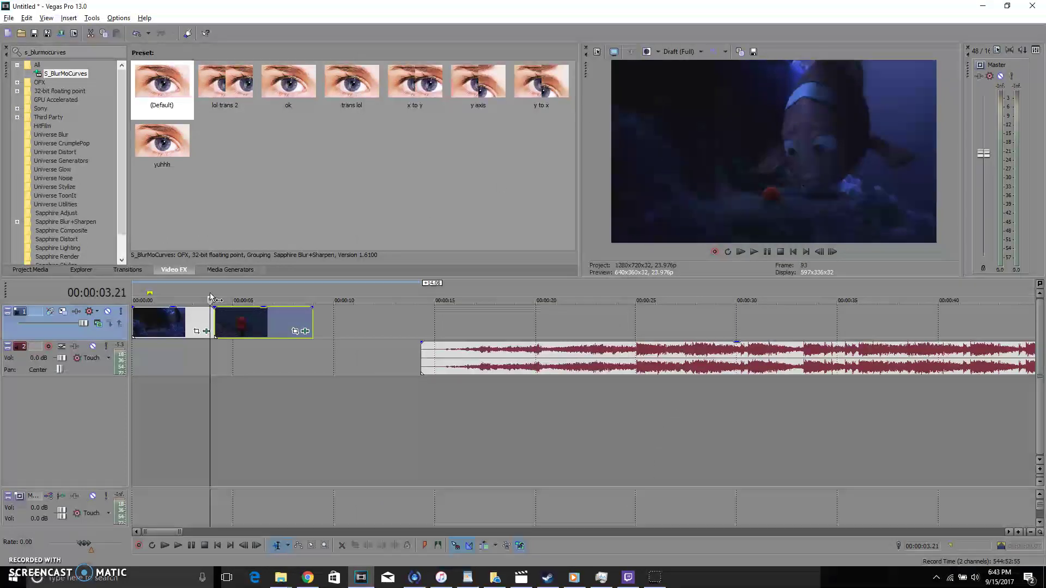
left_click_drag(212, 298, 203, 296)
key("Right")
key("Right")
key("Right")
key("Right")
key("Right")
key("Right")
key("Right")
key("Right")
key("Right")
key("Right")
key("Right")
key("Right")
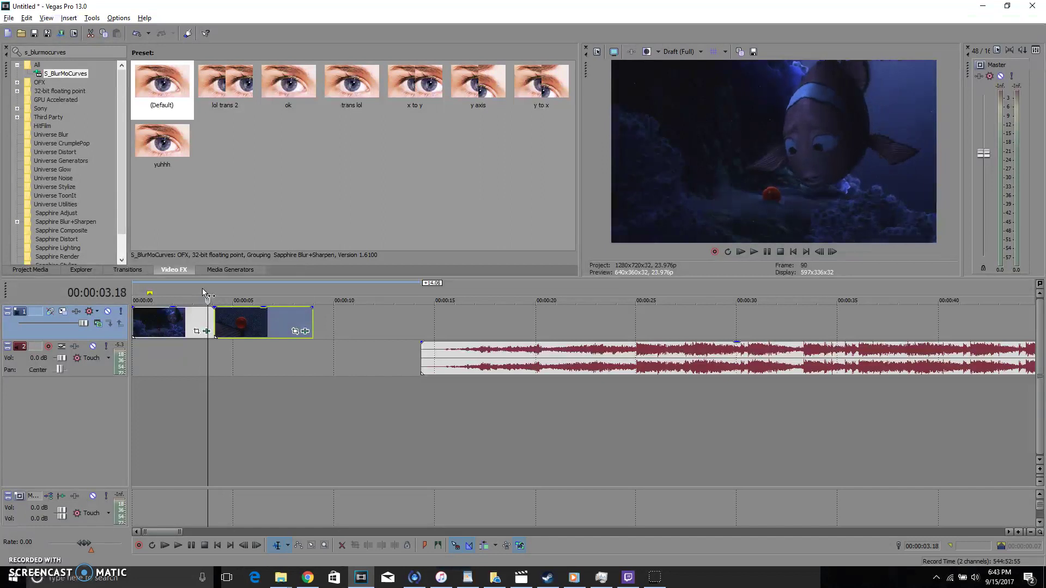
key("Right")
key("Right")
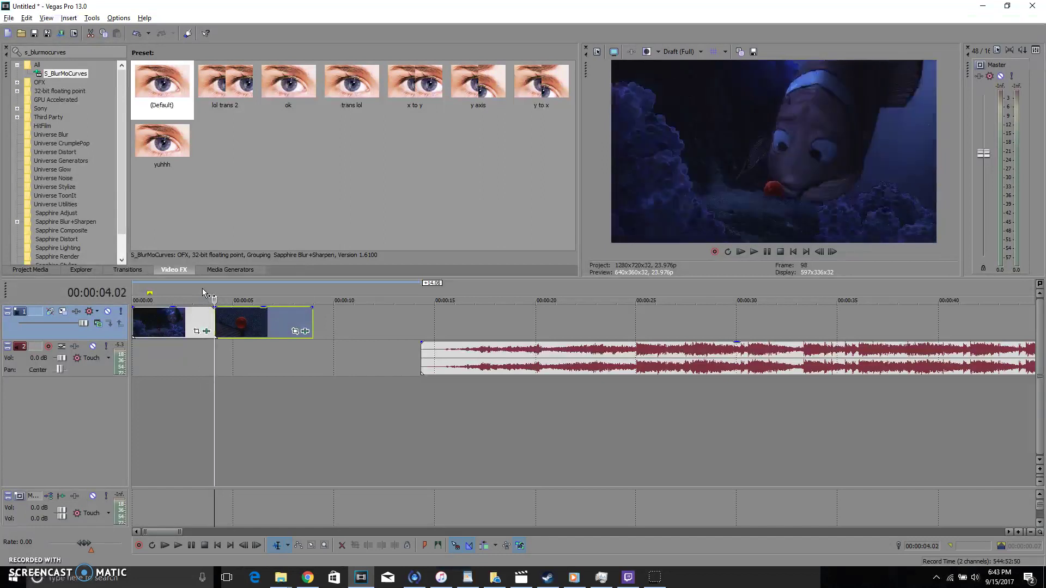
Trim about 9 frames off the start of the second clip, keeping it flush against the first clip.
key("Left")
key("Left")
key("Left")
key("Left")
key("Right")
key("Right")
key("Right")
key("Right")
left_click_drag(218, 321, 220, 329)
Step frame by frame across the cut between the two clips to check the trimmed transition.
left_click(203, 289)
key("Right")
key("Right")
key("Right")
key("Right")
key("Right")
key("Right")
key("Right")
key("Right")
key("Right")
key("Right")
key("Right")
key("Right")
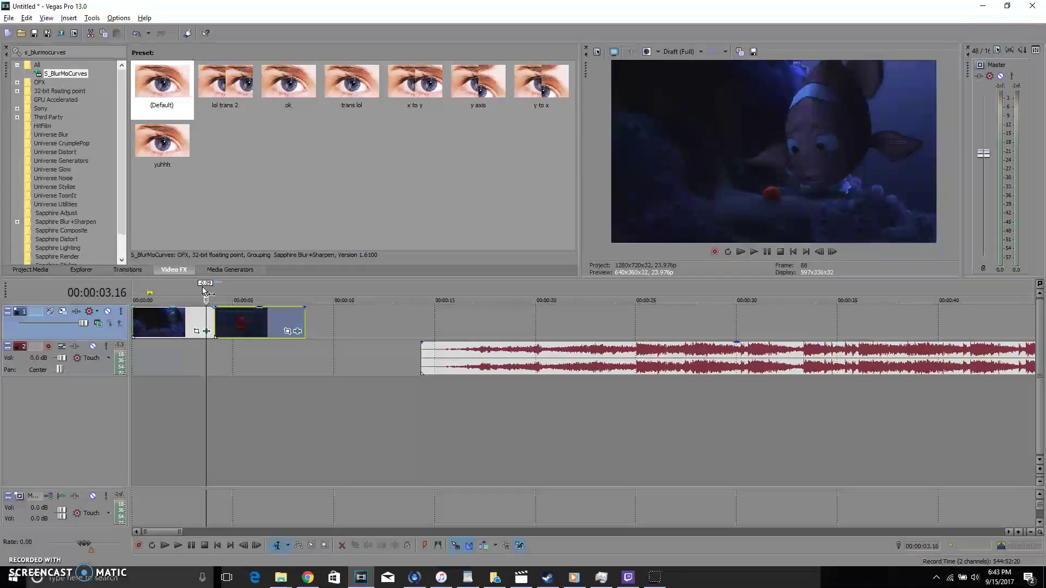
key("Right")
key("Left")
key("Left")
key("Down")
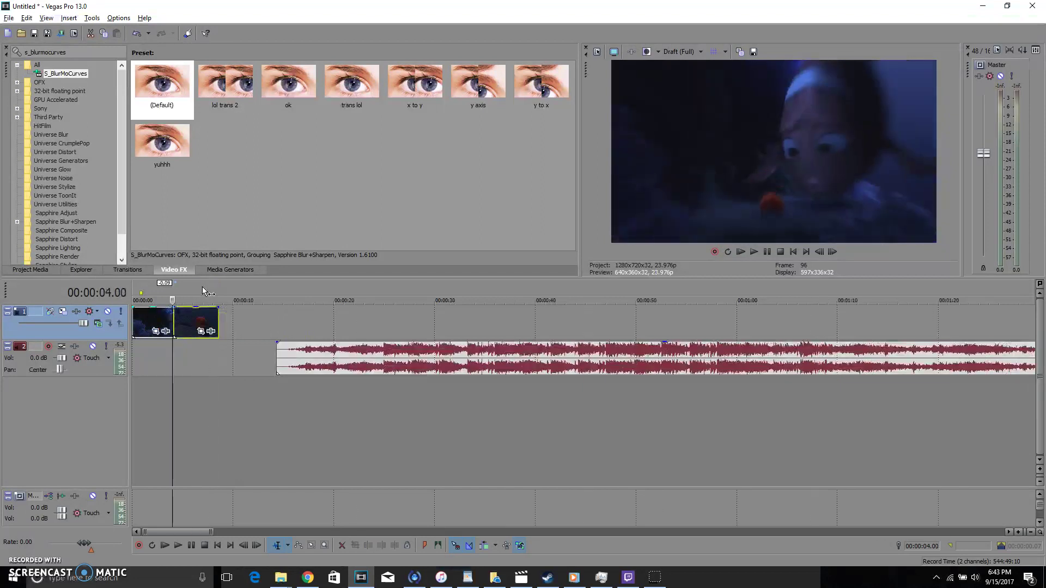
key("Right")
key("Right")
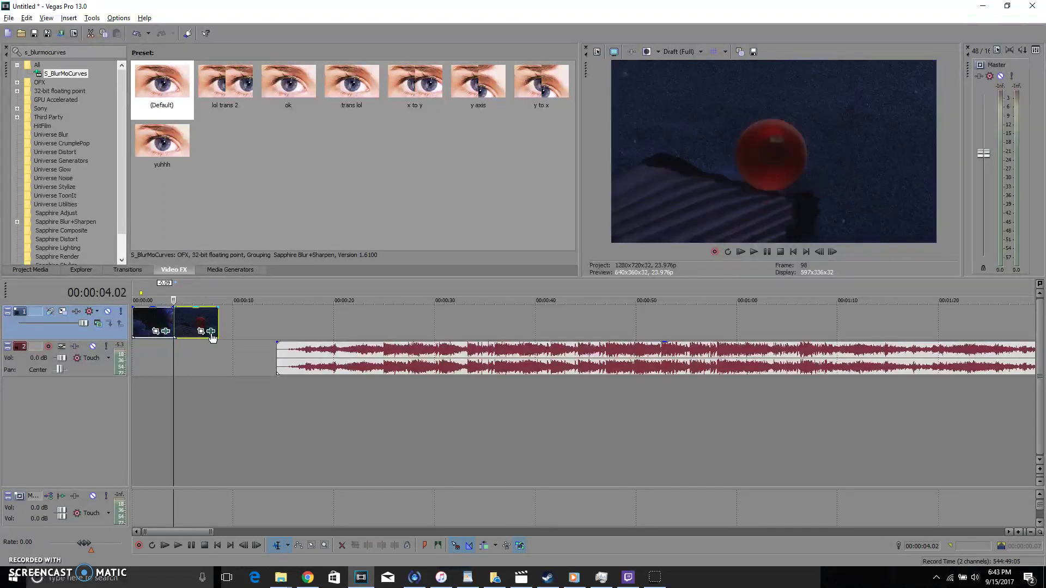
Animate Z Dist in the second clip's S_BlurMoCurves effect and add a keyframe at 00:00:00.06.
left_click(211, 331)
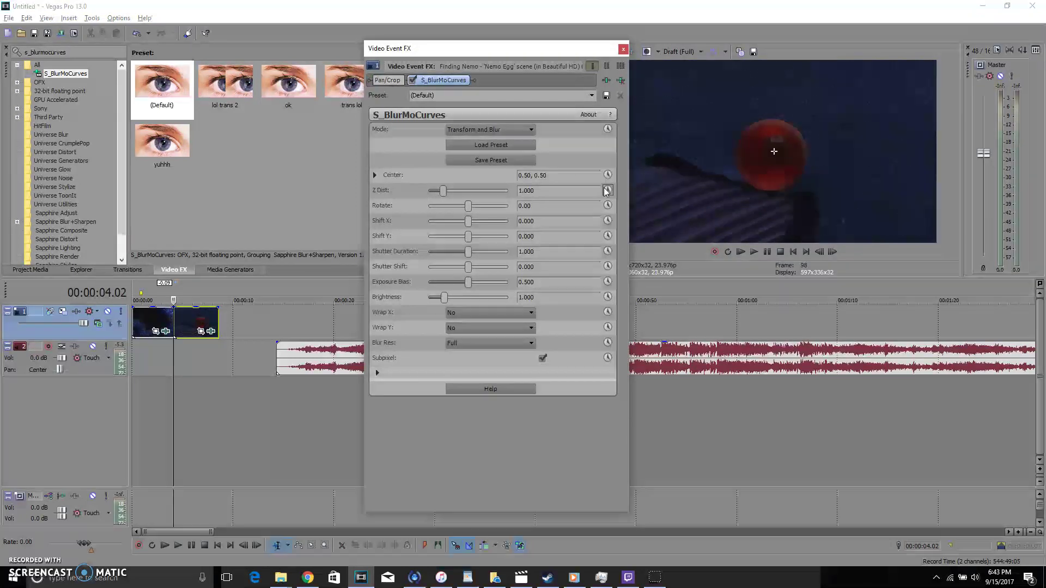
left_click(608, 190)
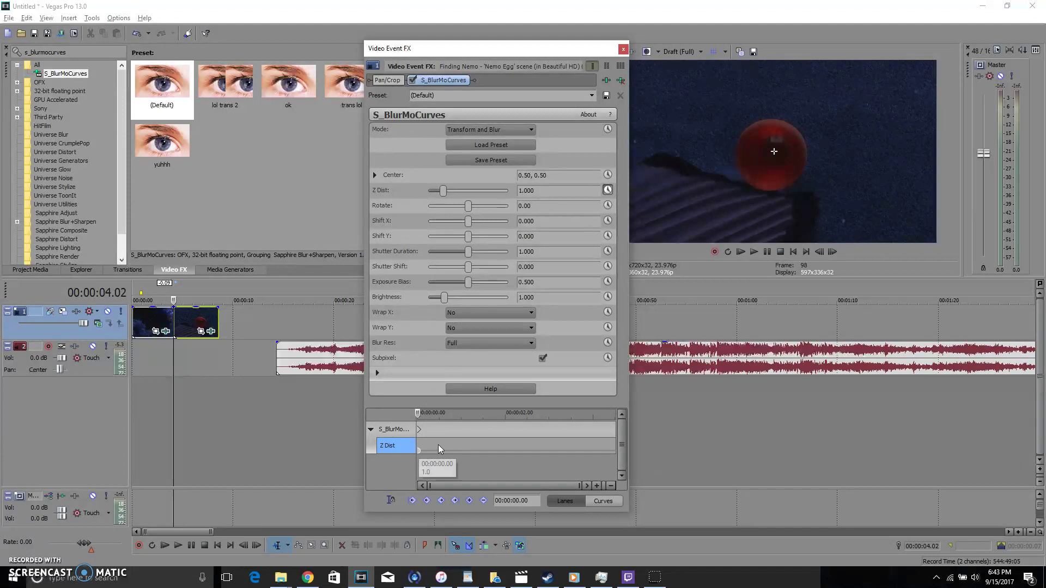
key("Right")
key("Right")
key("Right")
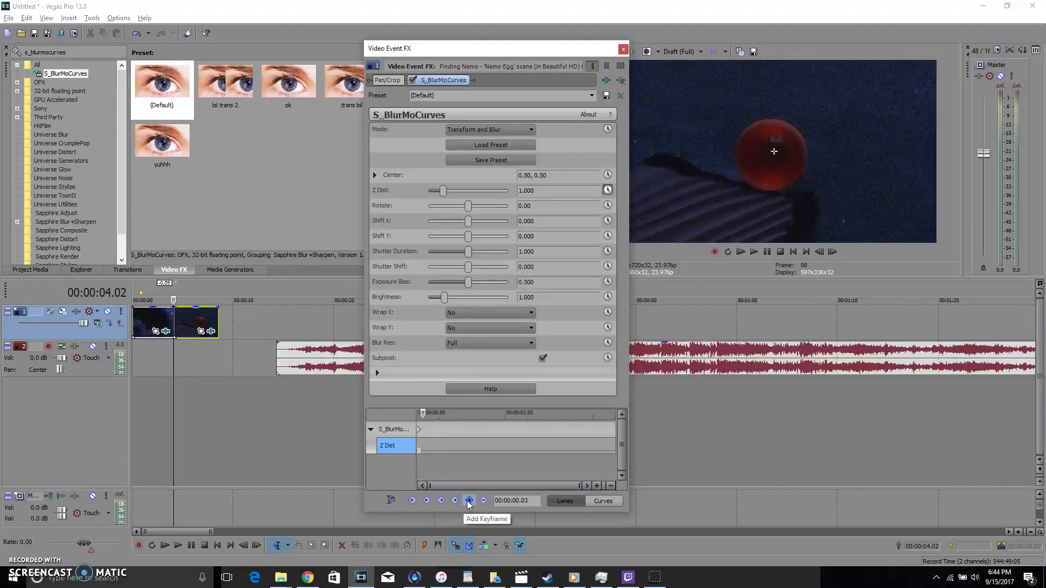
key("Right")
left_click(469, 501)
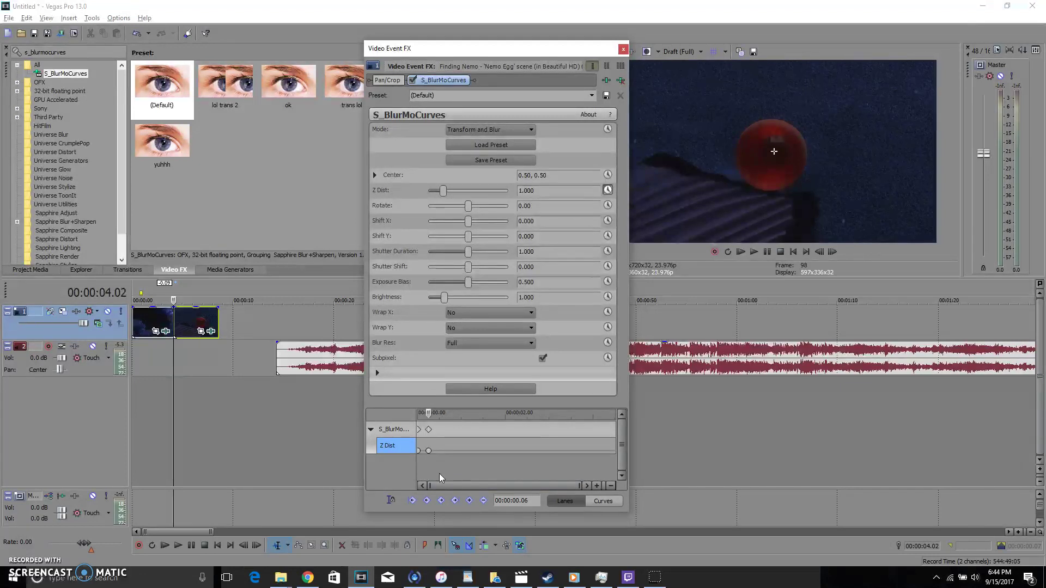
Set Z Dist to 1.4 on the keyframe at the start of the second clip.
left_click(419, 451)
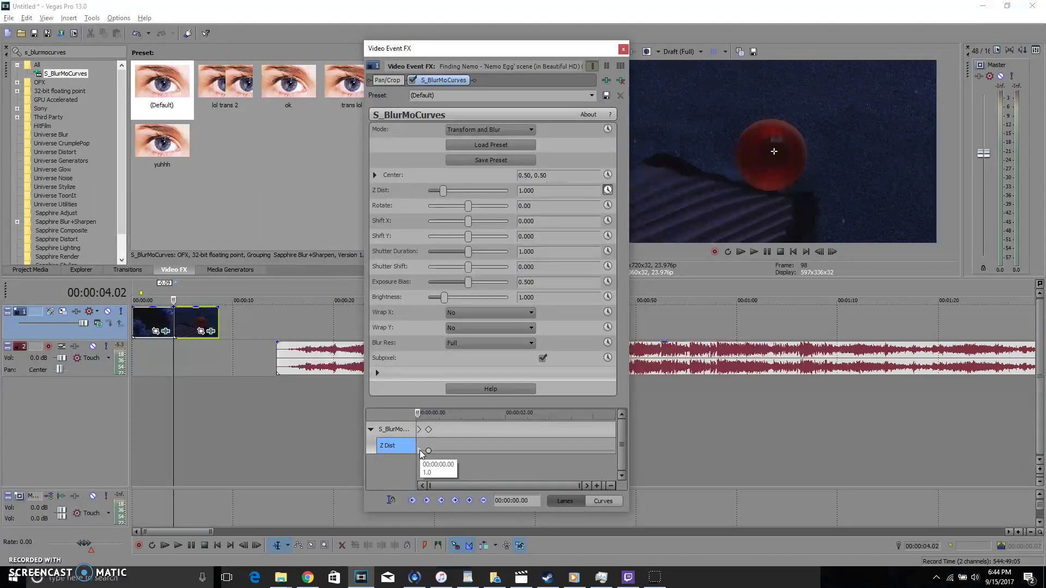
left_click_drag(553, 192, 446, 213)
type("1.4")
key("Return")
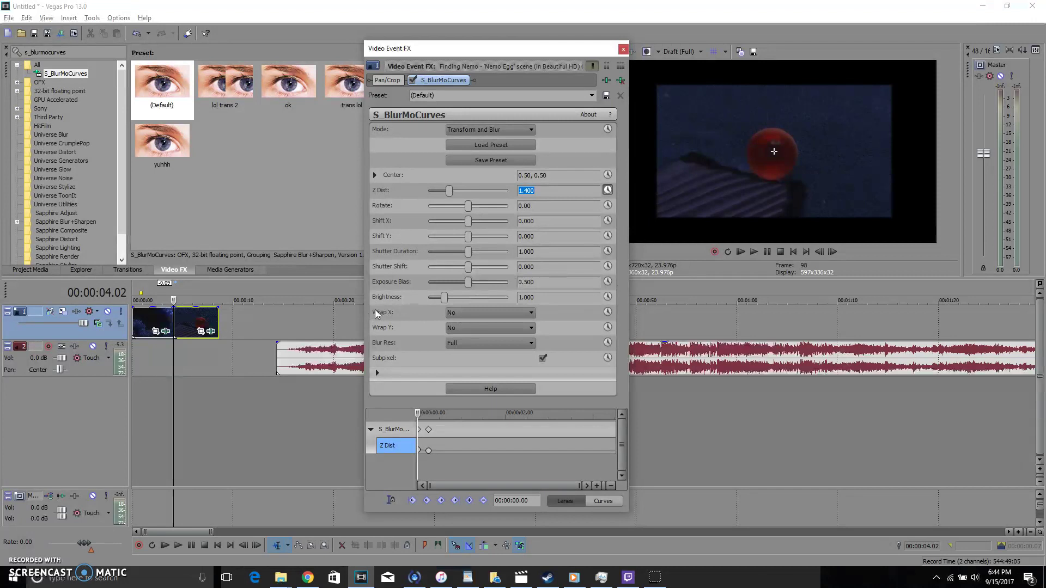
Set both Wrap X and Wrap Y to Reflect in the second clip's effect.
left_click(485, 313)
left_click(485, 332)
left_click(480, 327)
left_click(476, 347)
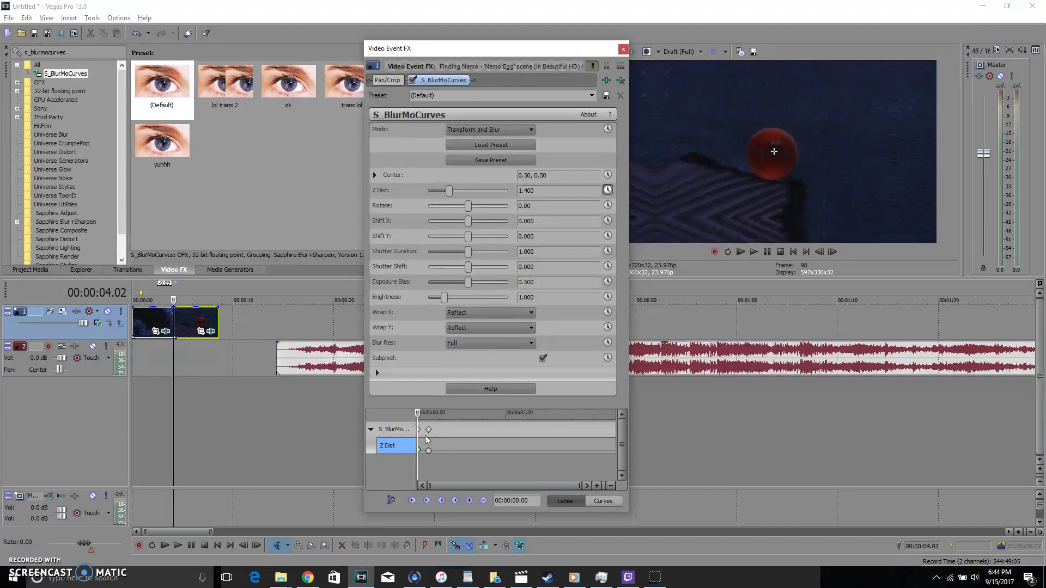
Change the interpolation type of the second clip's starting Z Dist keyframe and go to the 00:00:00.06 keyframe.
right_click(420, 450)
key("Escape")
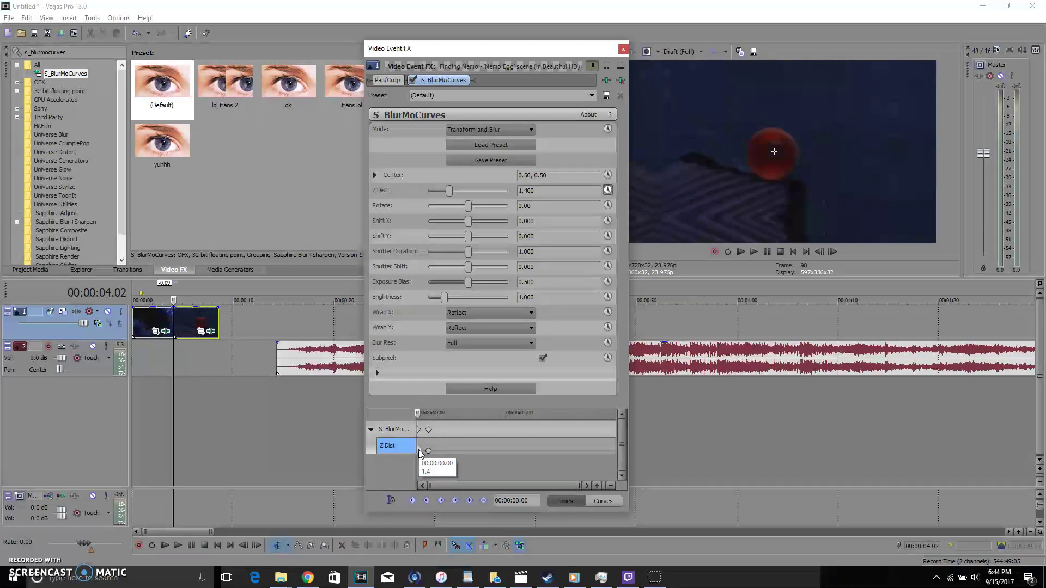
right_click(420, 451)
left_click(469, 378)
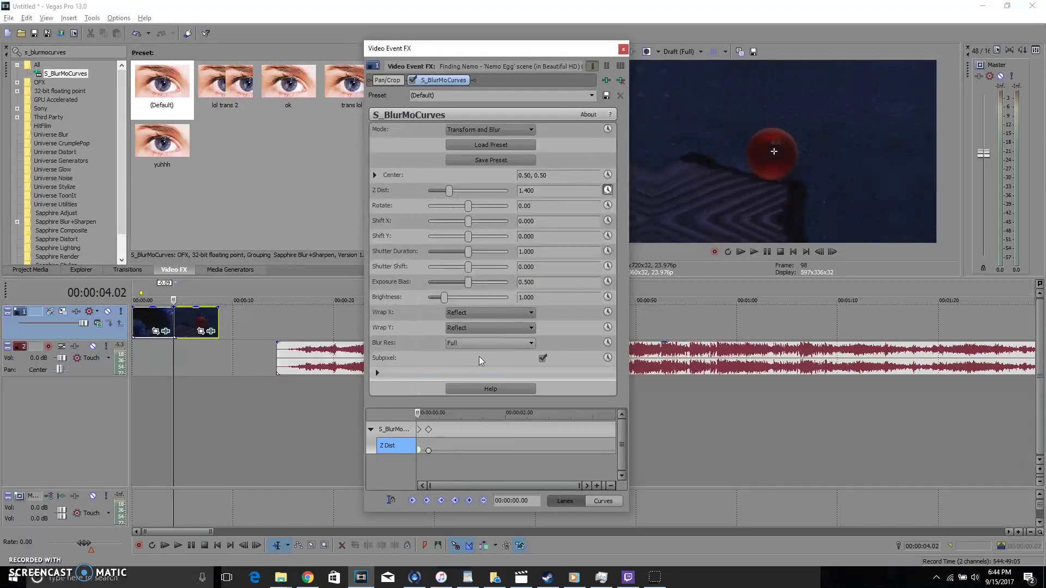
mouse_move(420, 452)
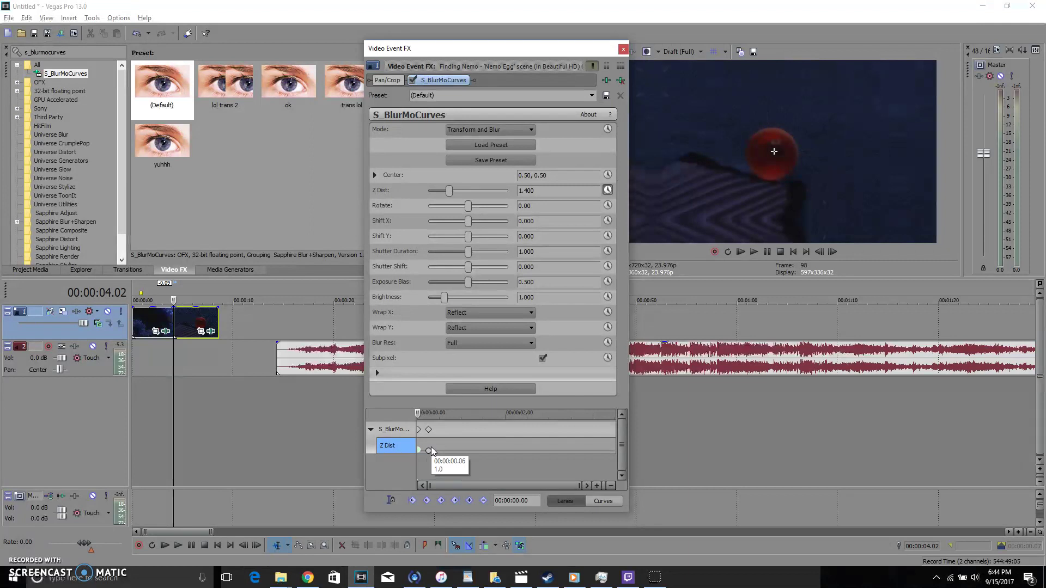
left_click(429, 451)
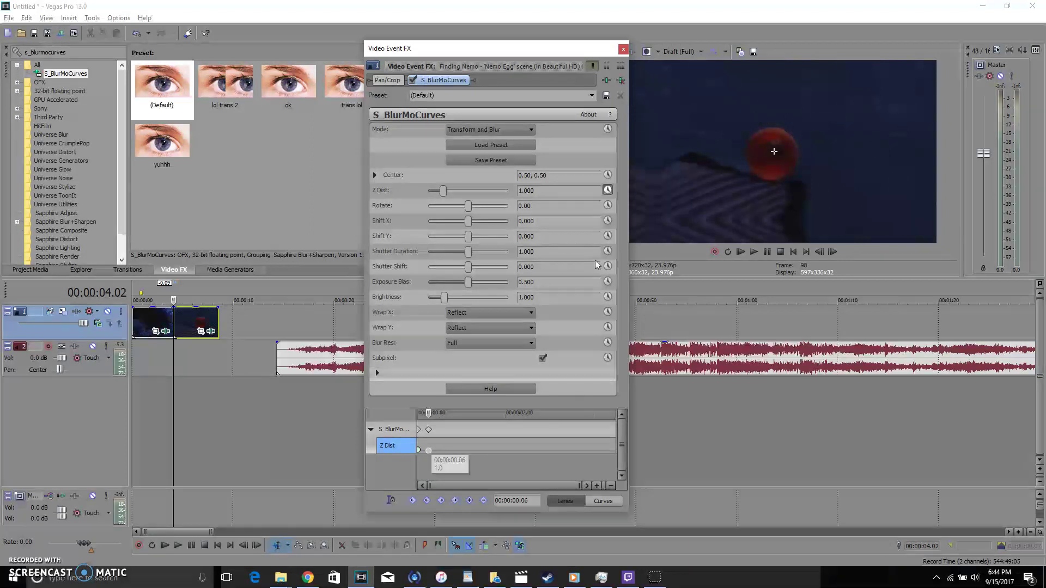
Close the effect settings and play back the transition across the two clips.
left_click(622, 49)
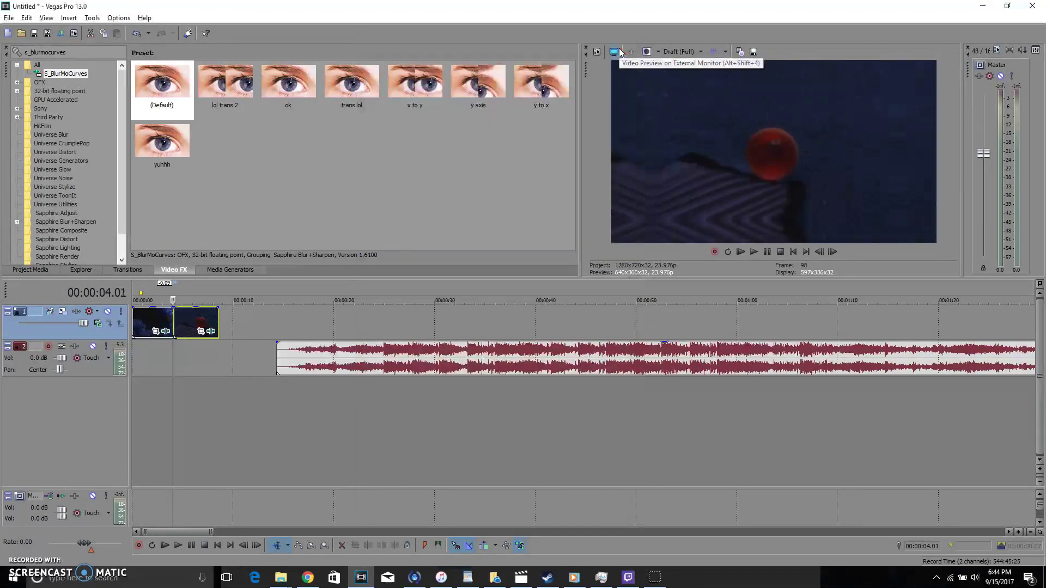
key("space")
scroll(758, 253, "down", 1)
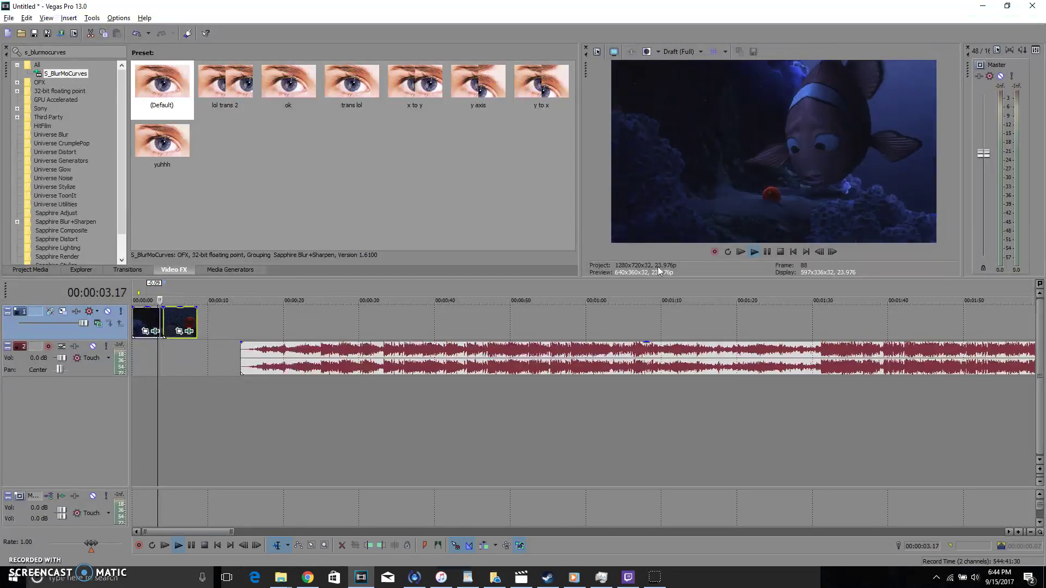
left_click(768, 254)
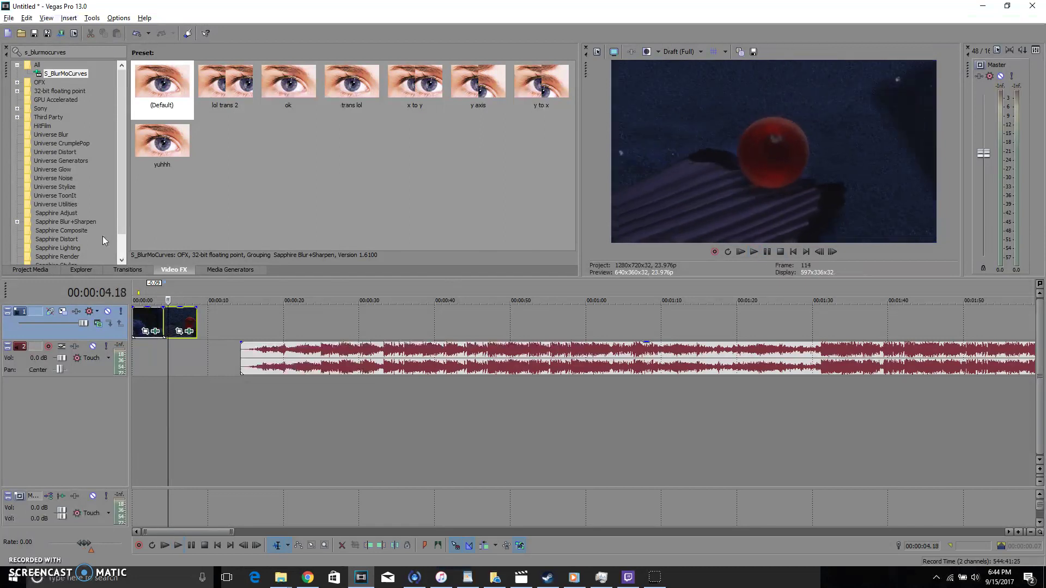
Set Z Dist to 1.4 on the first clip's end keyframe at 00:00:04.02 and close its effect settings.
left_click(164, 298)
left_click(181, 330)
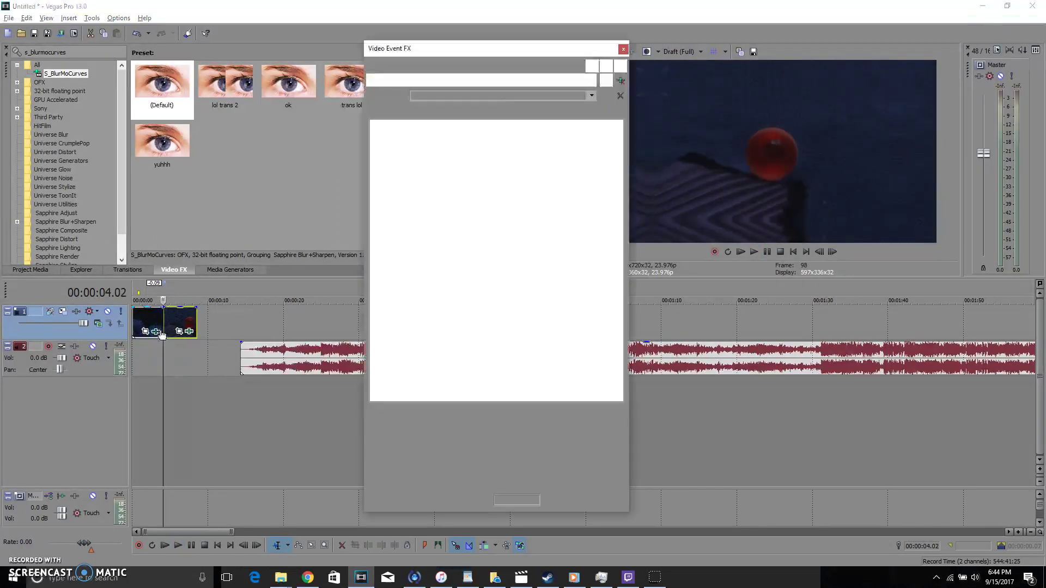
left_click_drag(616, 453, 616, 452)
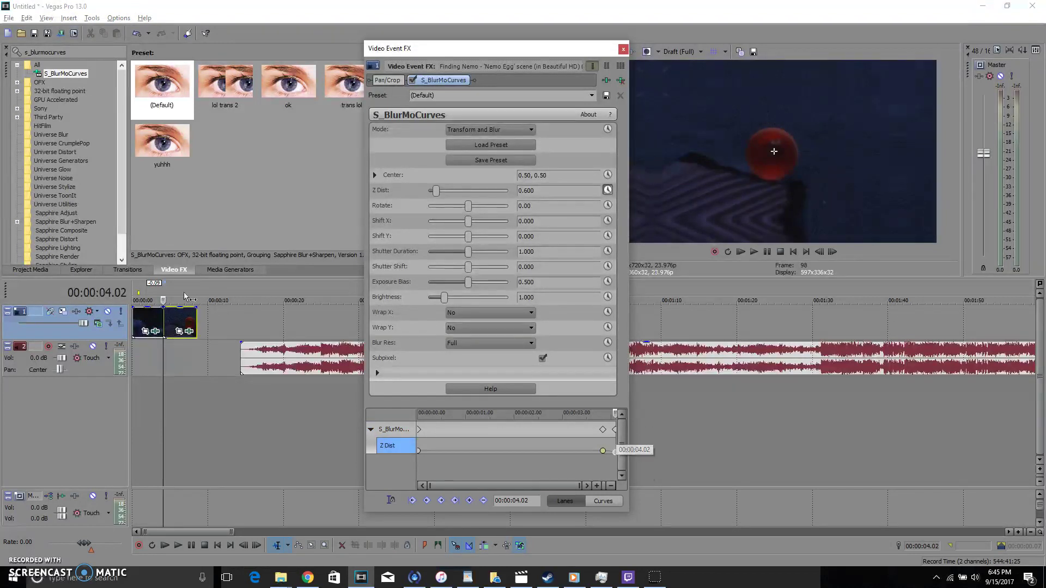
left_click(161, 321)
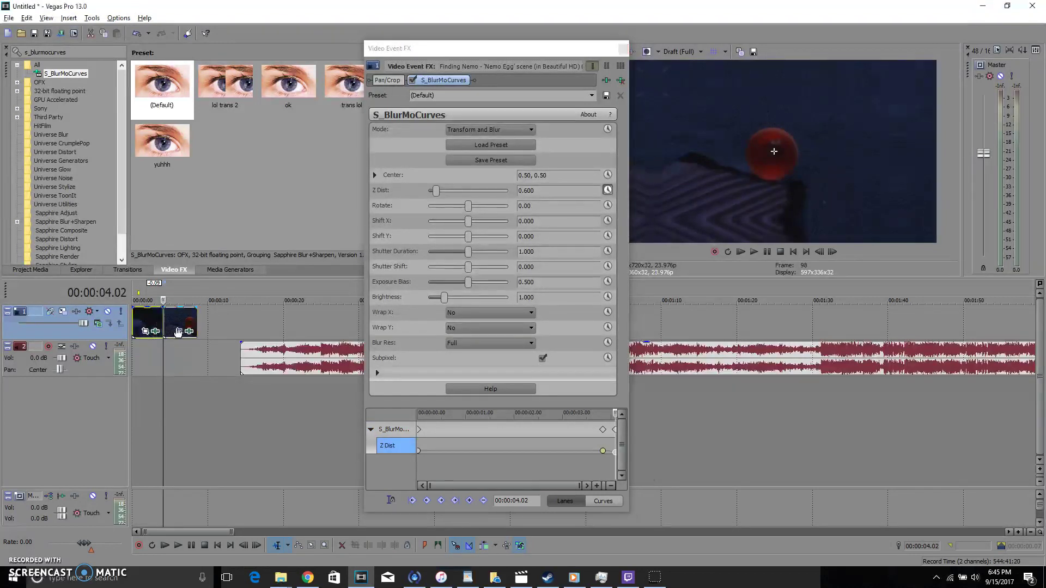
left_click(614, 452)
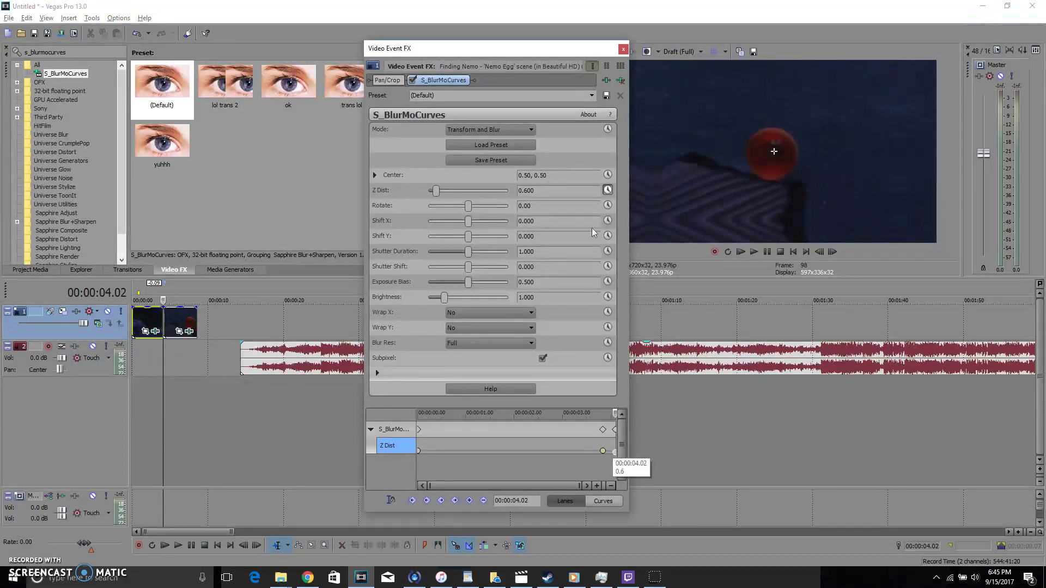
type("1.4")
key("Return")
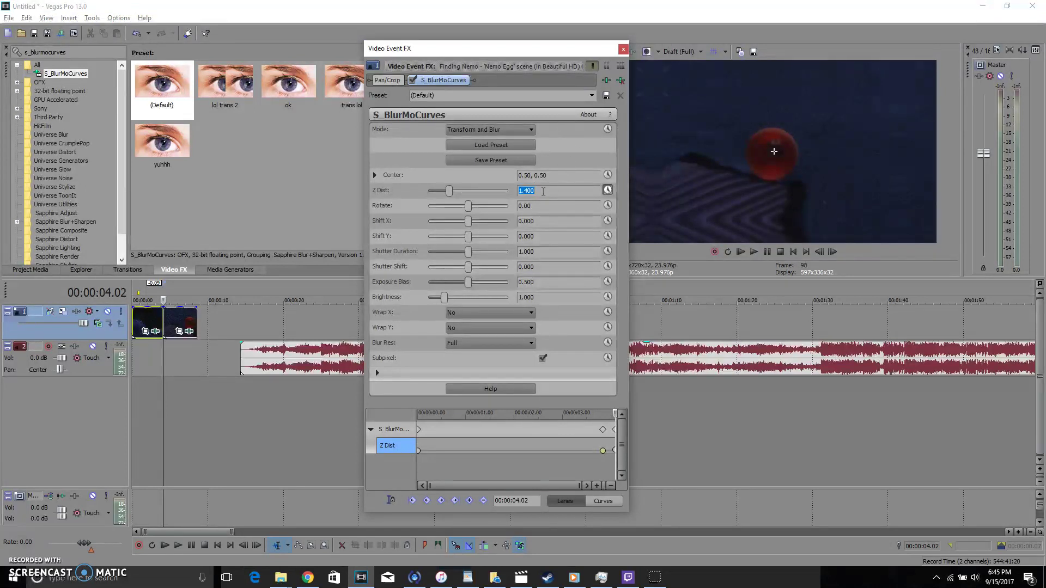
left_click(622, 49)
Set Z Dist to 0.6 on the second clip's starting keyframe and close its effect settings.
left_click(189, 332)
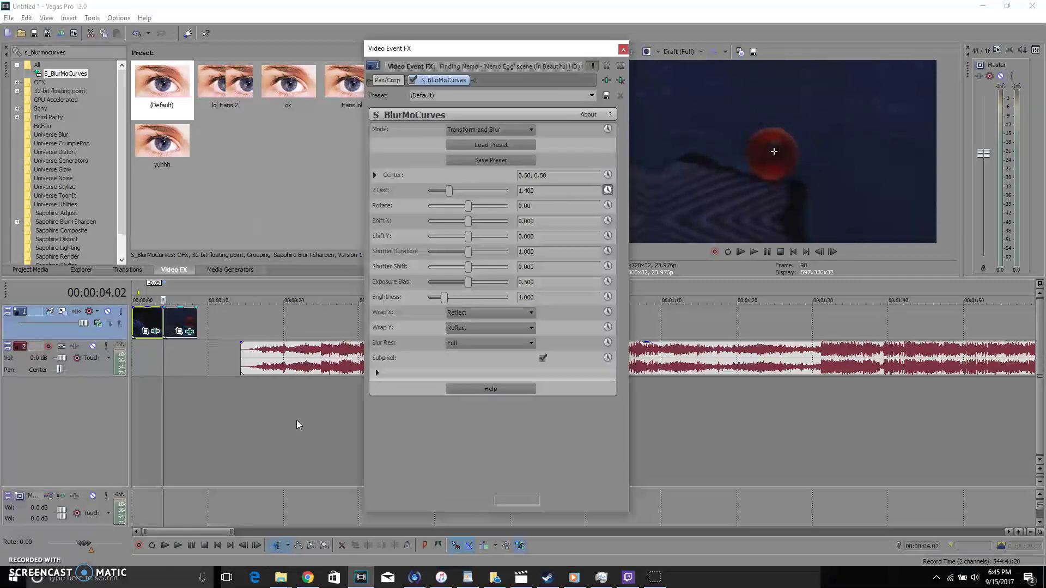
left_click(420, 450)
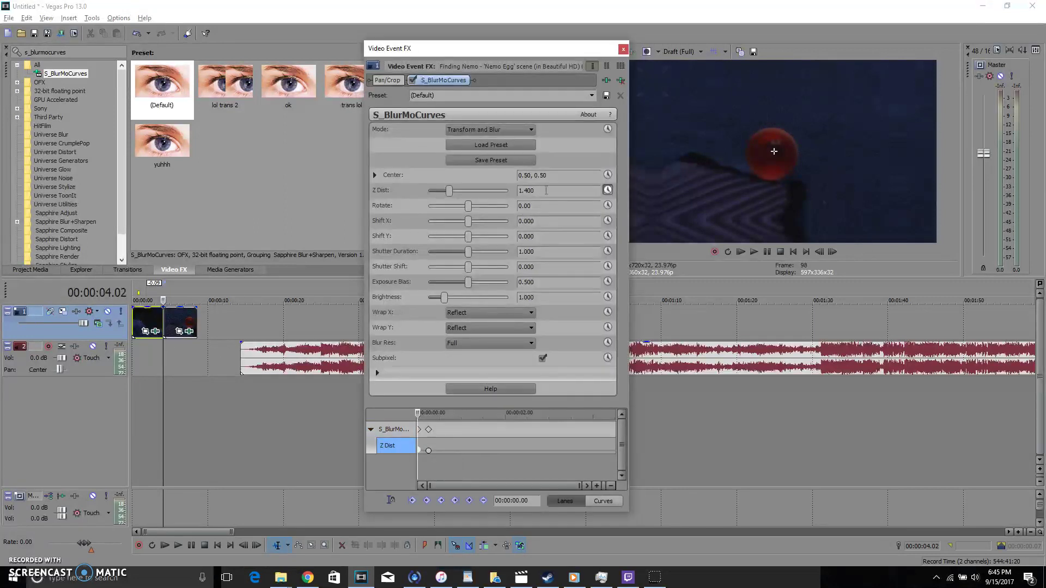
type("0.6")
key("Return")
left_click(623, 49)
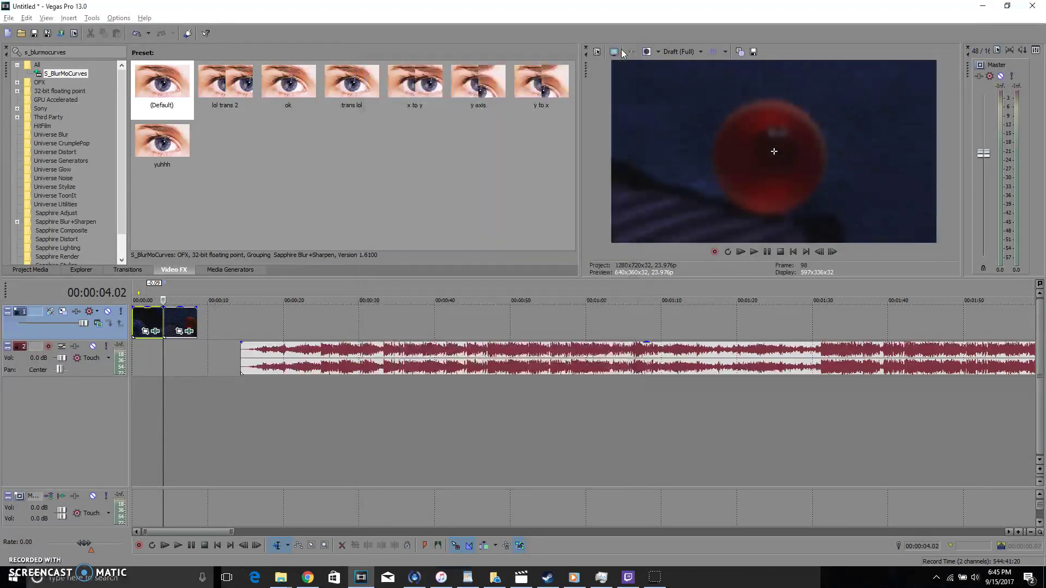
Step through the first clip's final frames to check the revised Z Dist zoom.
key("Left")
key("Left")
key("Left")
key("Down")
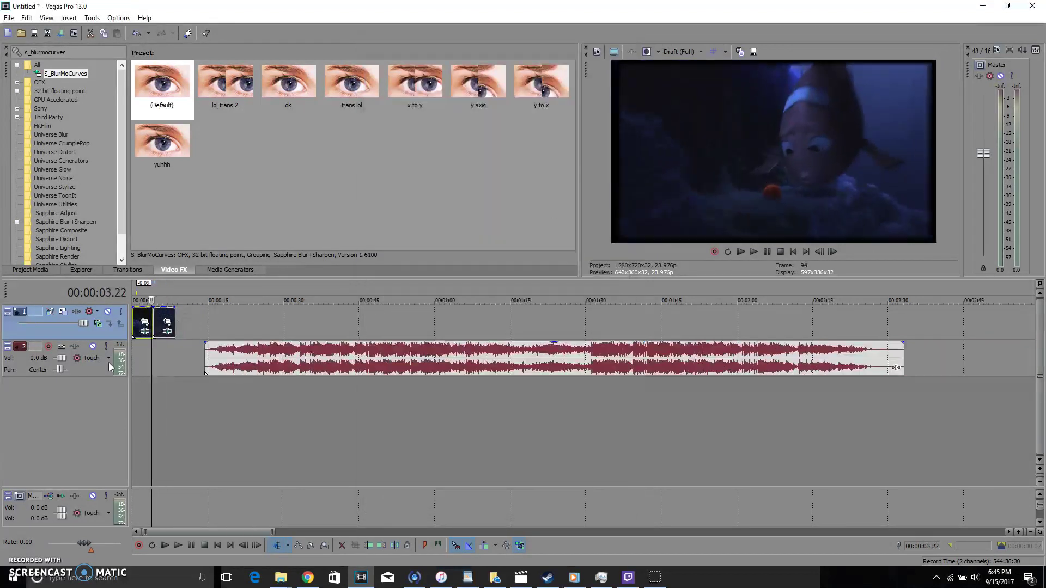
key("Right")
key("Right")
Set both Wrap X and Wrap Y to Reflect in the first clip's S_BlurMoCurves effect.
left_click(146, 332)
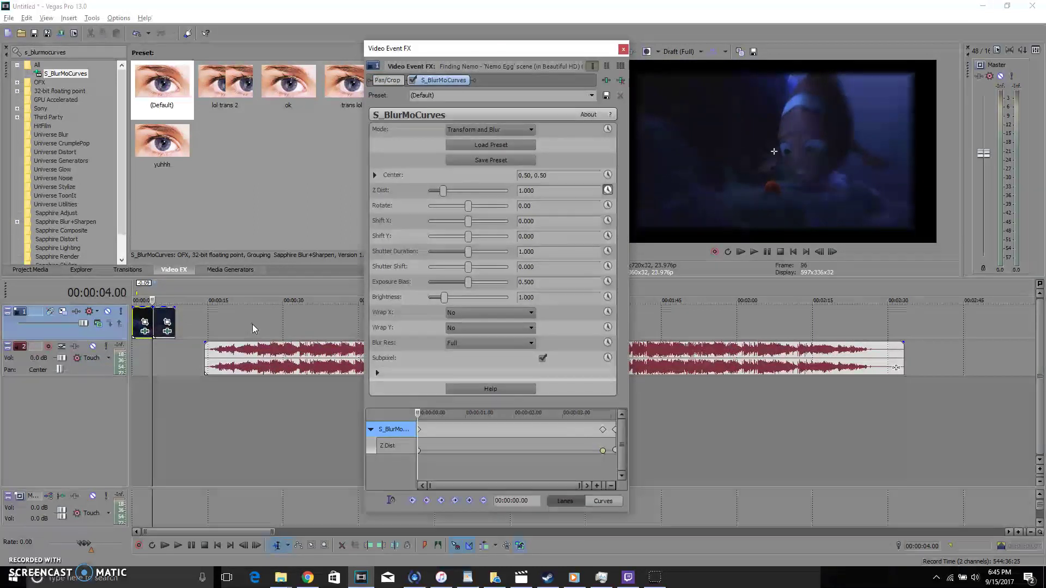
left_click(471, 314)
left_click(470, 314)
left_click(470, 314)
left_click(456, 342)
left_click(472, 315)
left_click(465, 336)
left_click(464, 328)
left_click(463, 352)
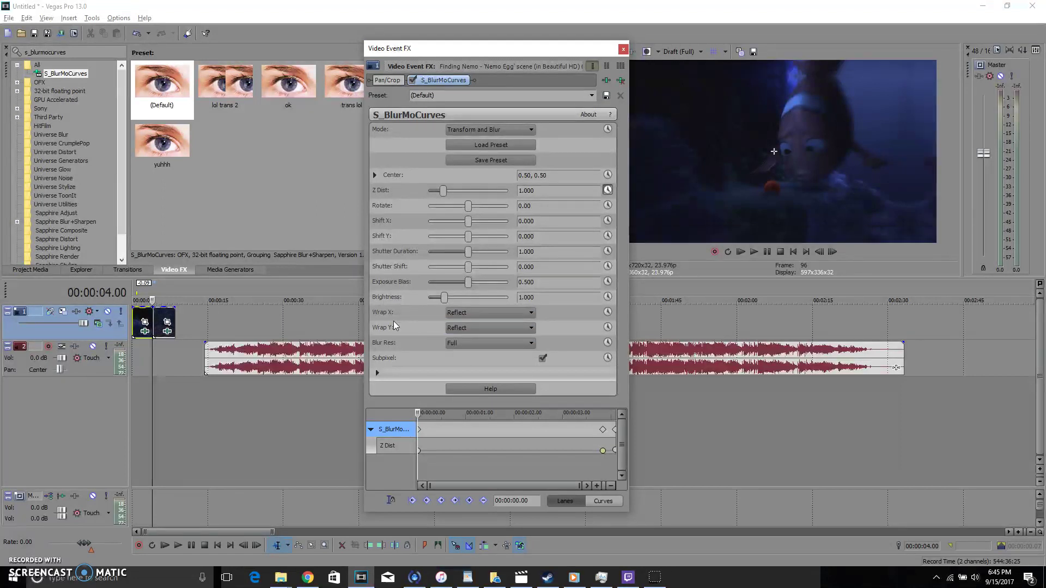
Close the effect settings, play back the transition, and return the playhead to the cut between the clips.
left_click(623, 49)
key("space")
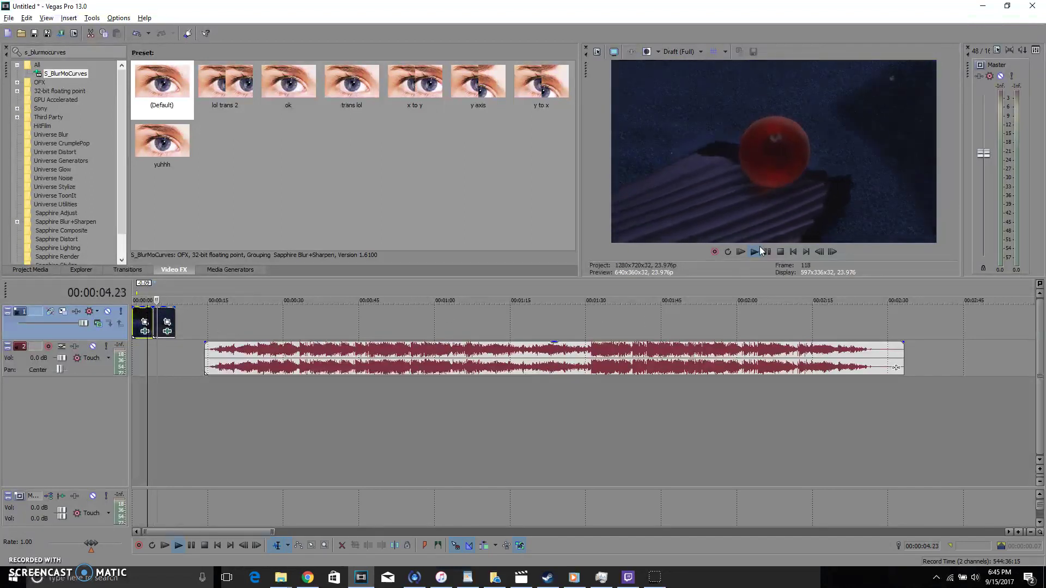
key("Return")
left_click(153, 297)
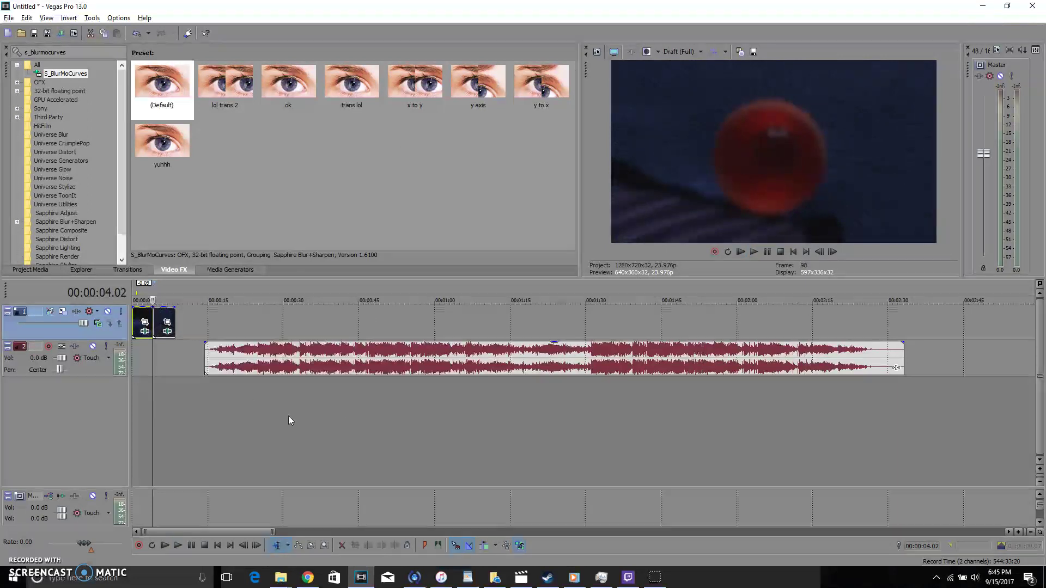
Turn off Z Dist animation in the S_BlurMoCurves effect of both clips.
left_click(145, 292)
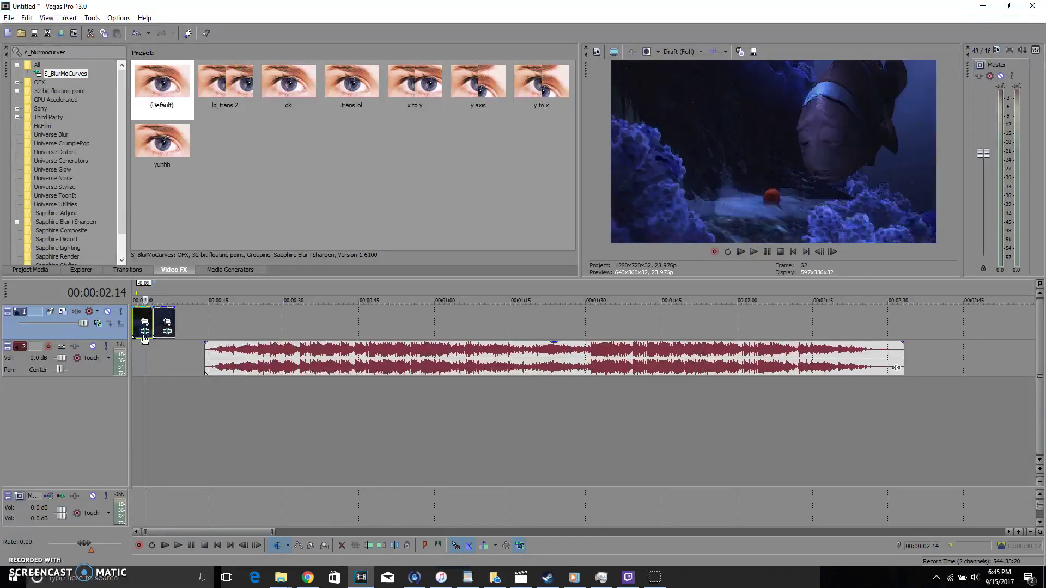
left_click(144, 334)
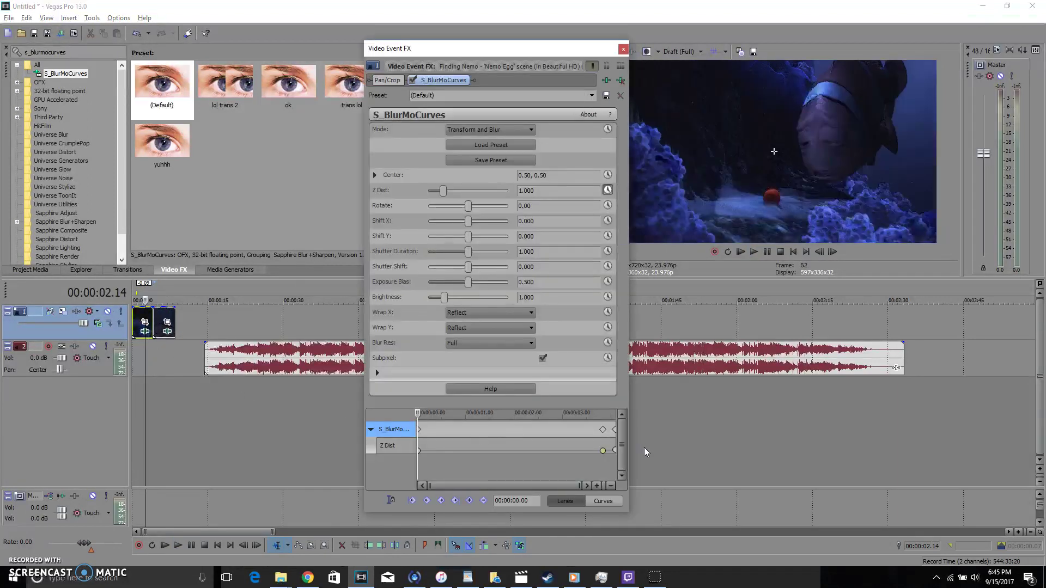
left_click(607, 191)
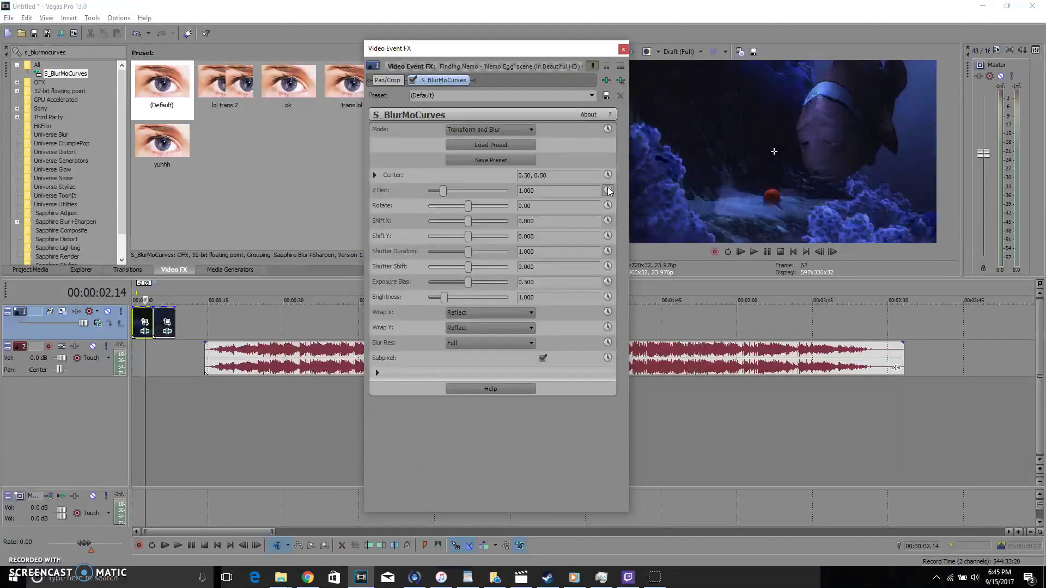
left_click(623, 49)
left_click(167, 330)
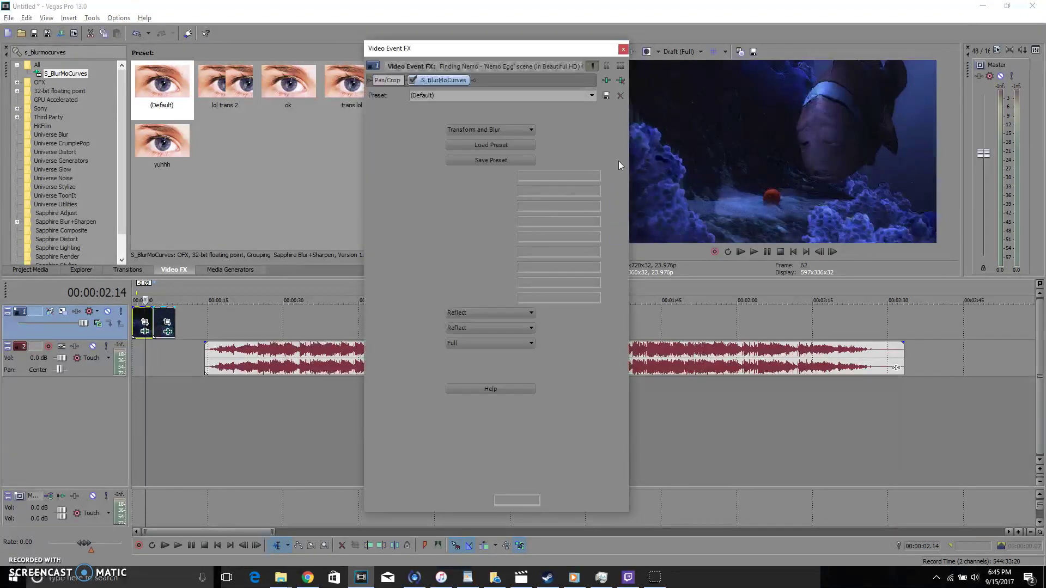
left_click(608, 190)
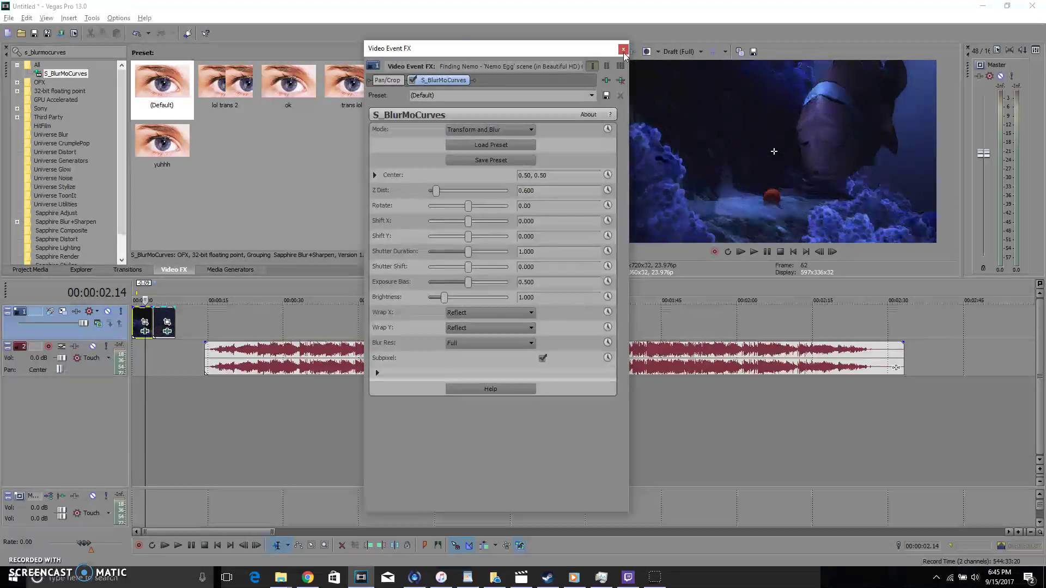
left_click(623, 49)
Animate Rotate in the first clip's effect, adding keyframes at 00:00:04.02 and six frames before it.
left_click(146, 332)
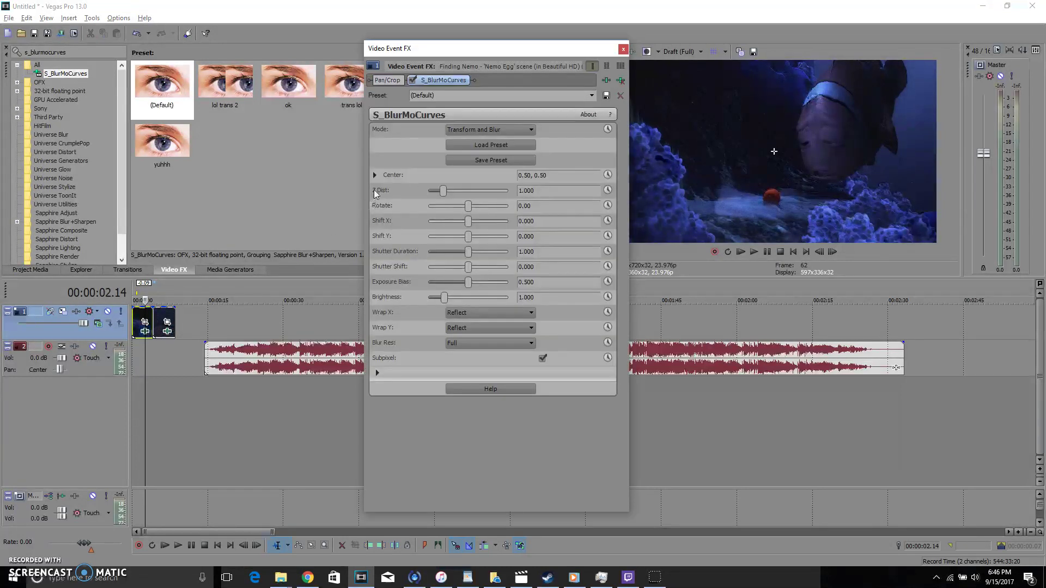
left_click(608, 205)
left_click(615, 446)
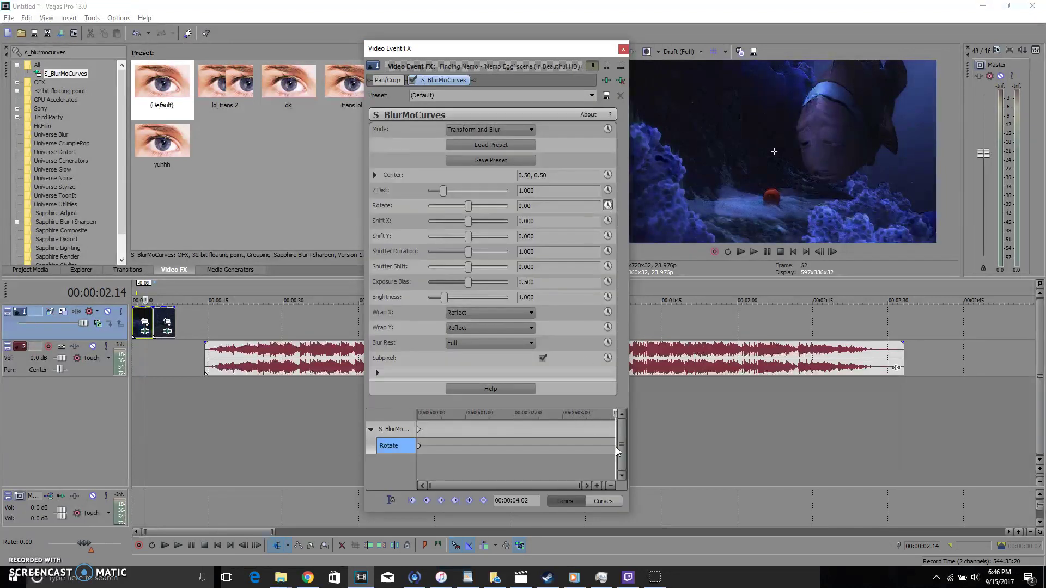
left_click(469, 500)
key("Left")
key("Left")
key("Left")
key("Left")
key("Left")
key("Left")
Set Rotate to 90 at the first clip's 00:00:04.02 keyframe and apply Slow Fade to its 00:00:03.20 keyframe.
left_click(615, 446)
double_click(550, 207)
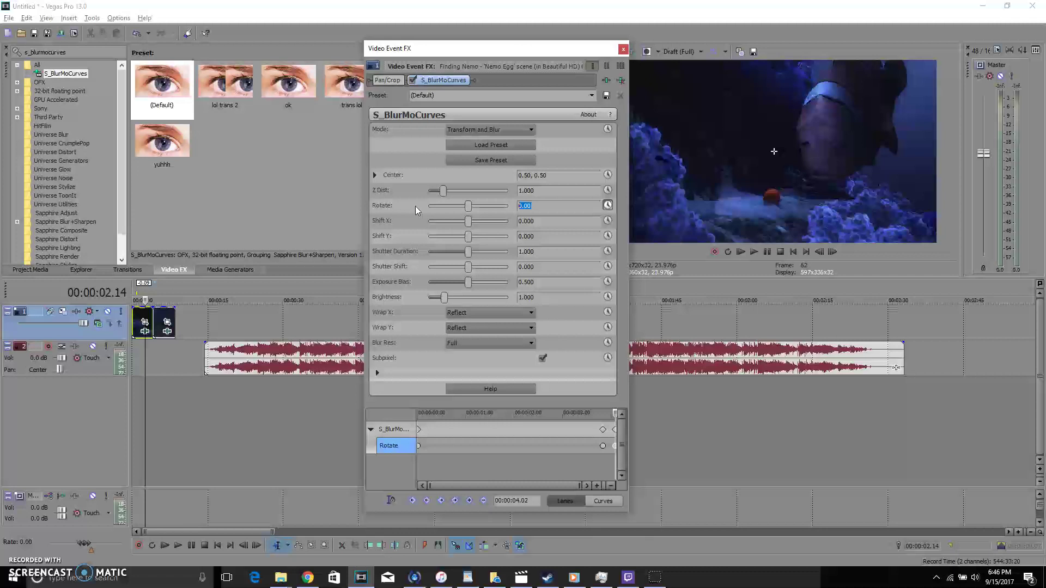
type("90")
key("Return")
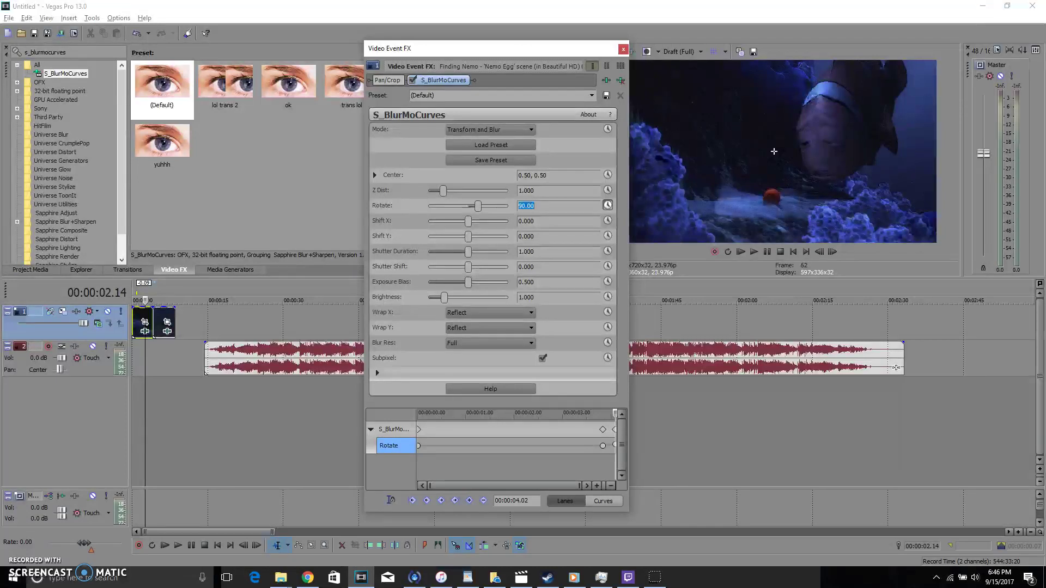
left_click(603, 446)
right_click(602, 446)
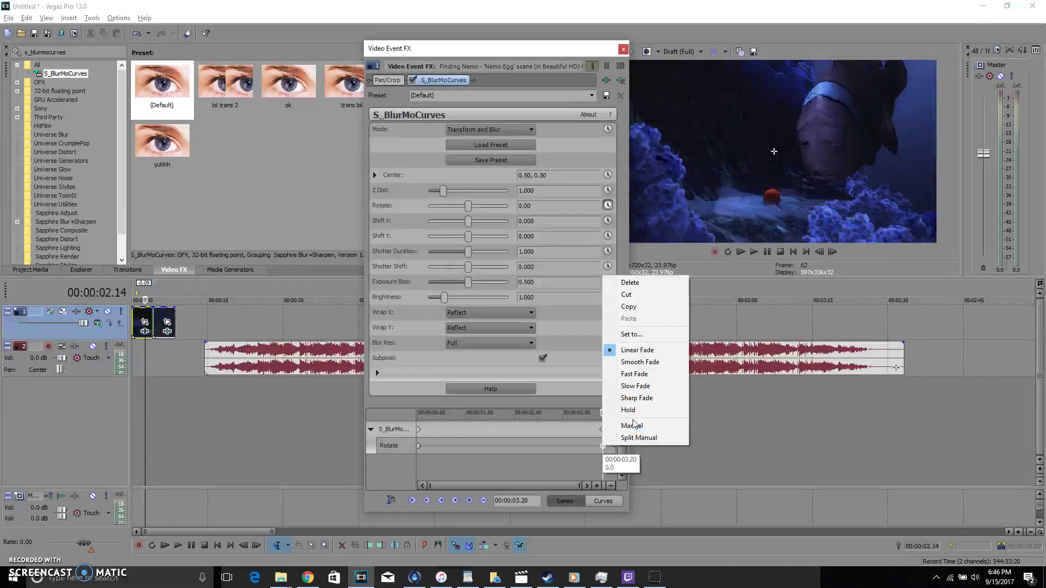
left_click(647, 387)
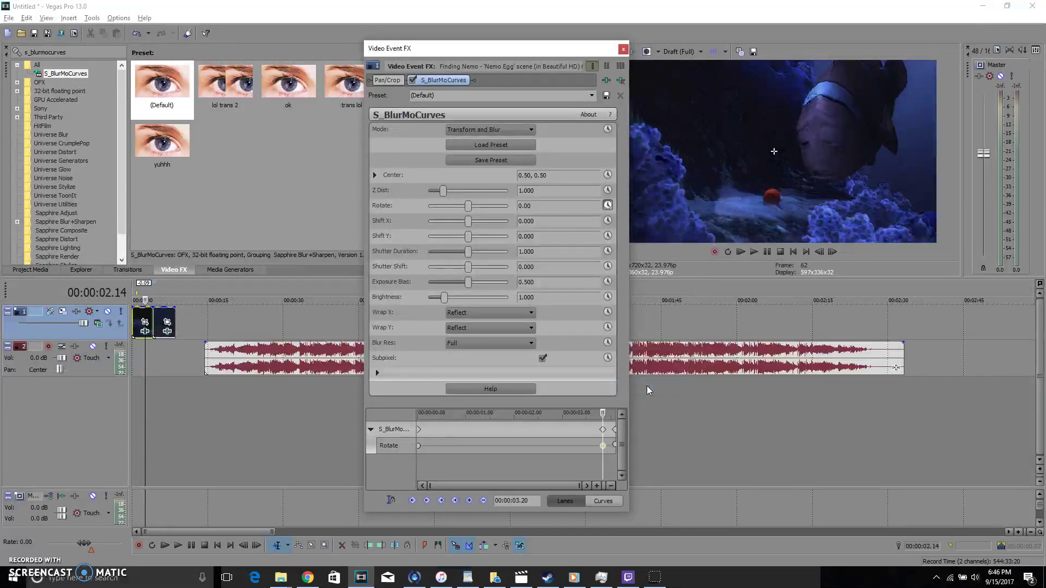
left_click(623, 49)
Animate Rotate in the second clip's S_BlurMoCurves effect, adding a keyframe six frames after its start.
left_click(153, 299)
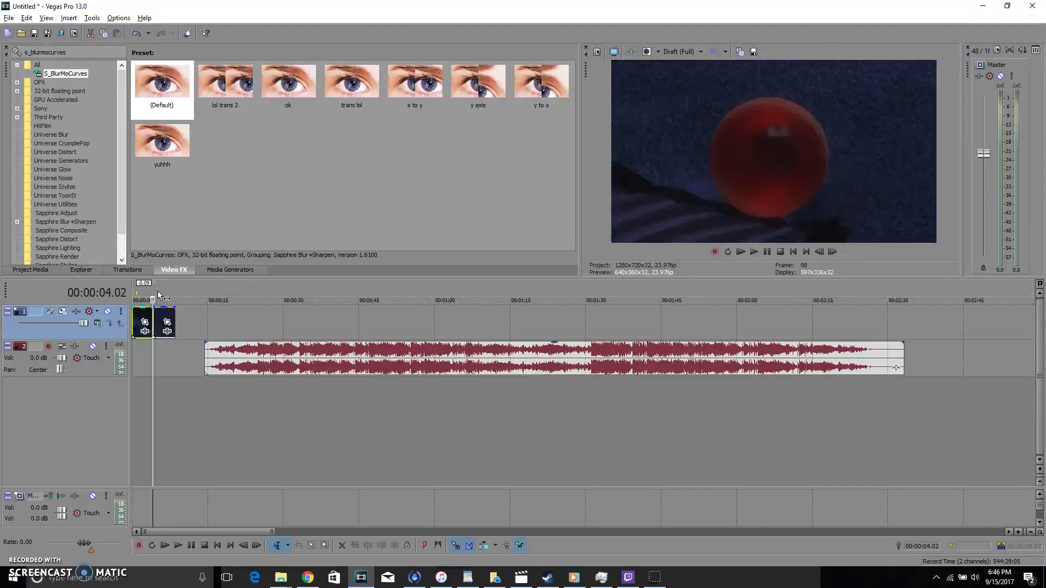
left_click(167, 330)
left_click(609, 205)
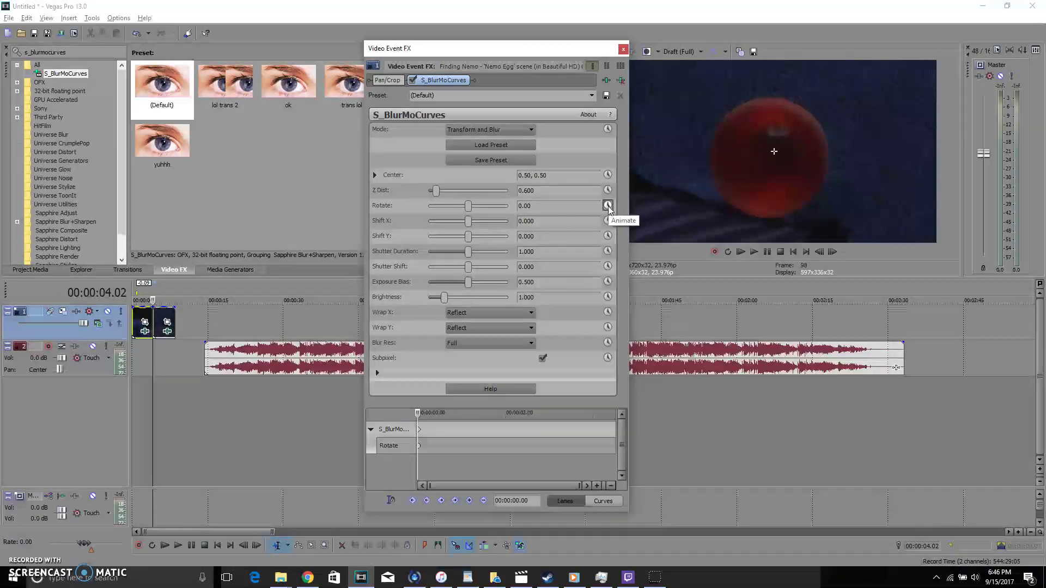
left_click(419, 446)
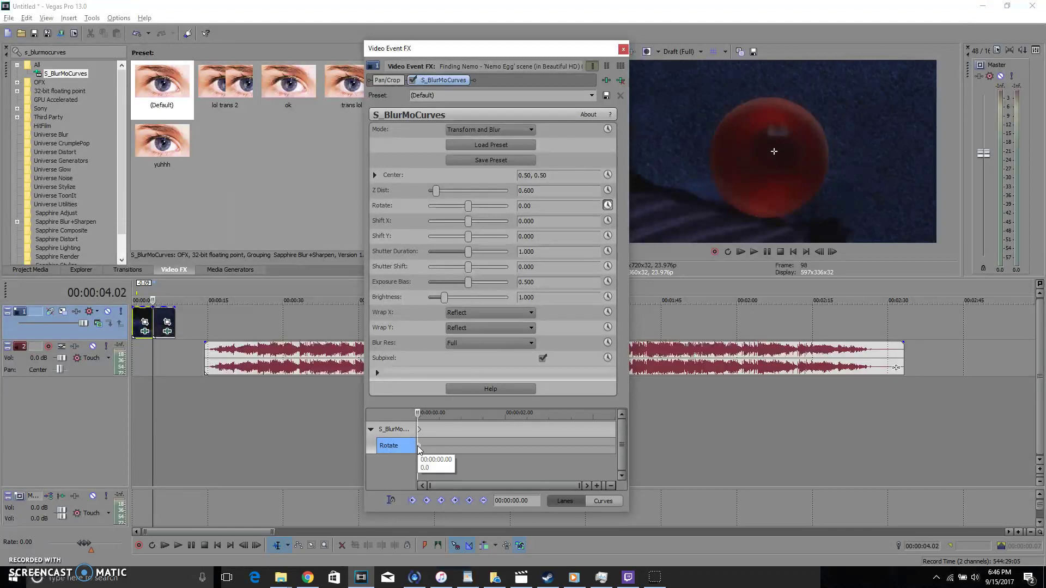
key("Right")
key("Right")
key("Right")
key("Right")
key("Right")
key("Right")
left_click(470, 500)
Set Rotate to -90 at the second clip's first keyframe and apply Fast Fade to that keyframe.
left_click(418, 447)
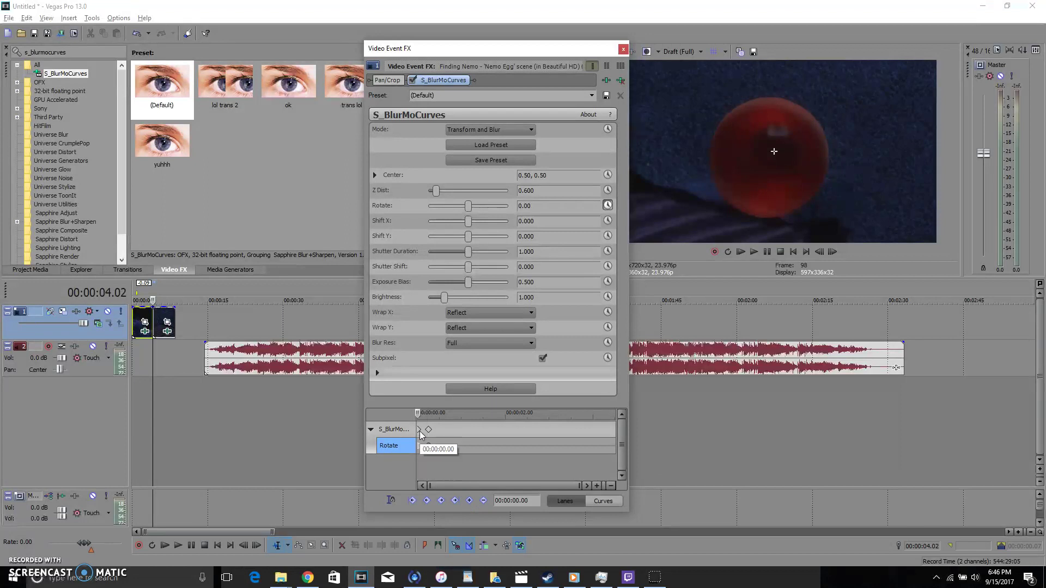
double_click(524, 205)
type("-90")
key("Return")
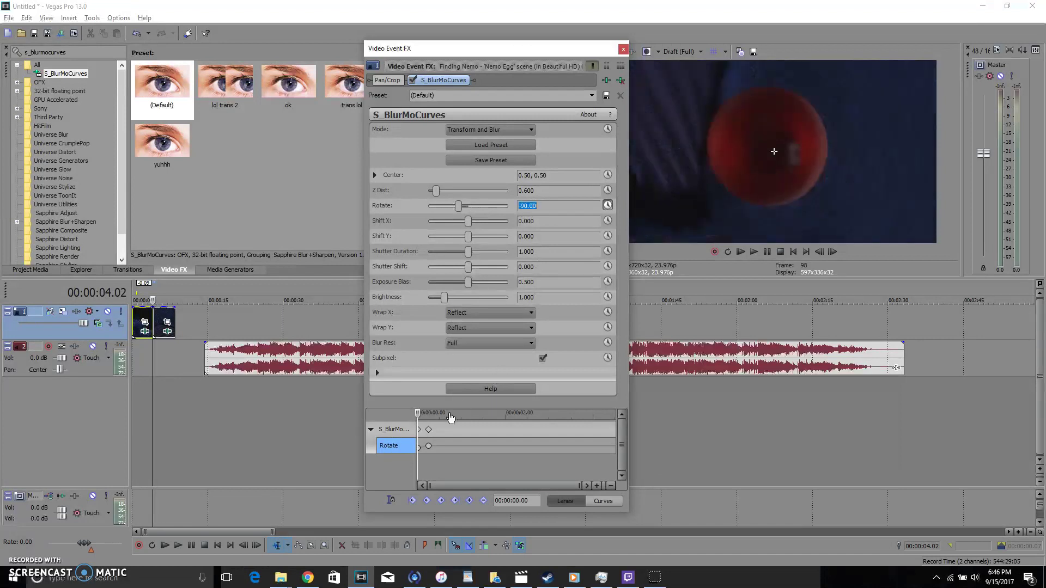
left_click(419, 447)
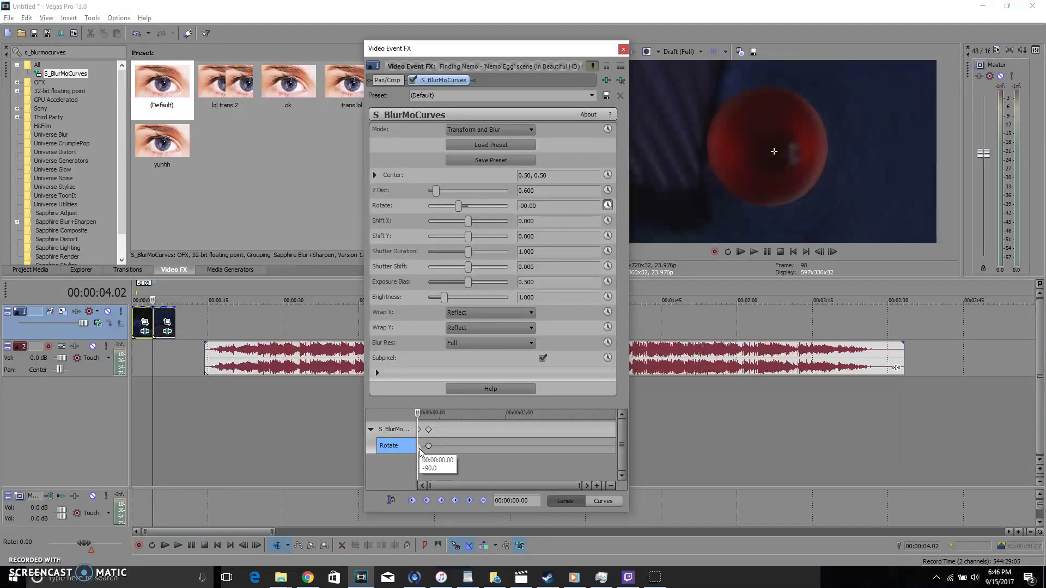
right_click(419, 449)
left_click(450, 378)
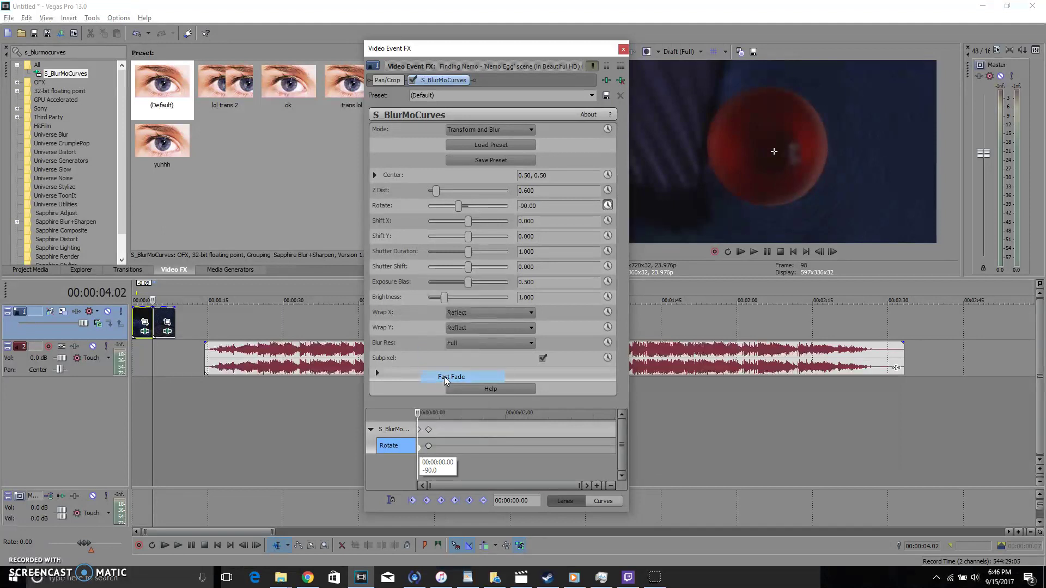
left_click(624, 49)
Play back the rotation transition across the cut several times and pause playback.
key("space")
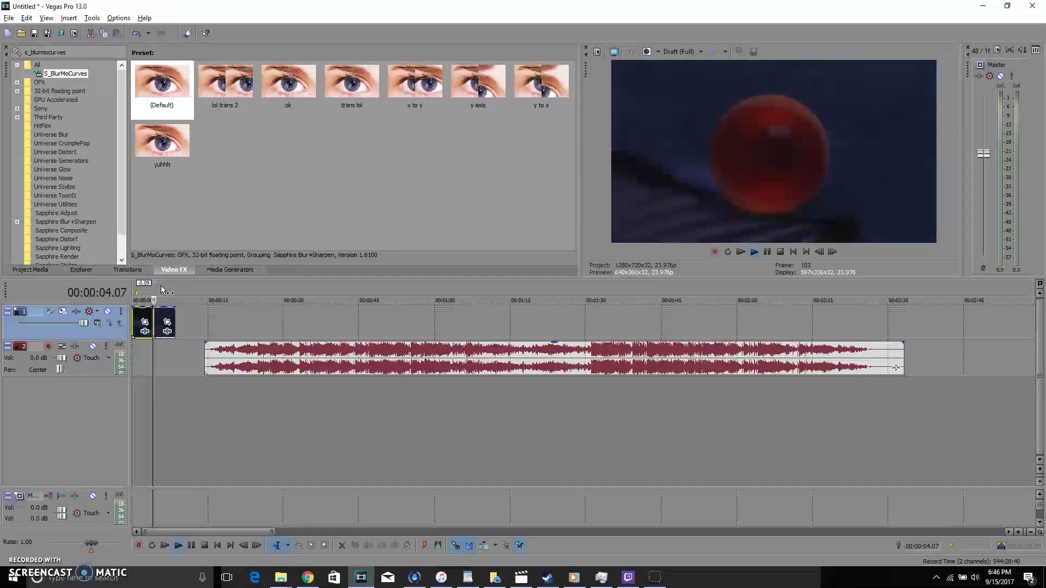
left_click(149, 290)
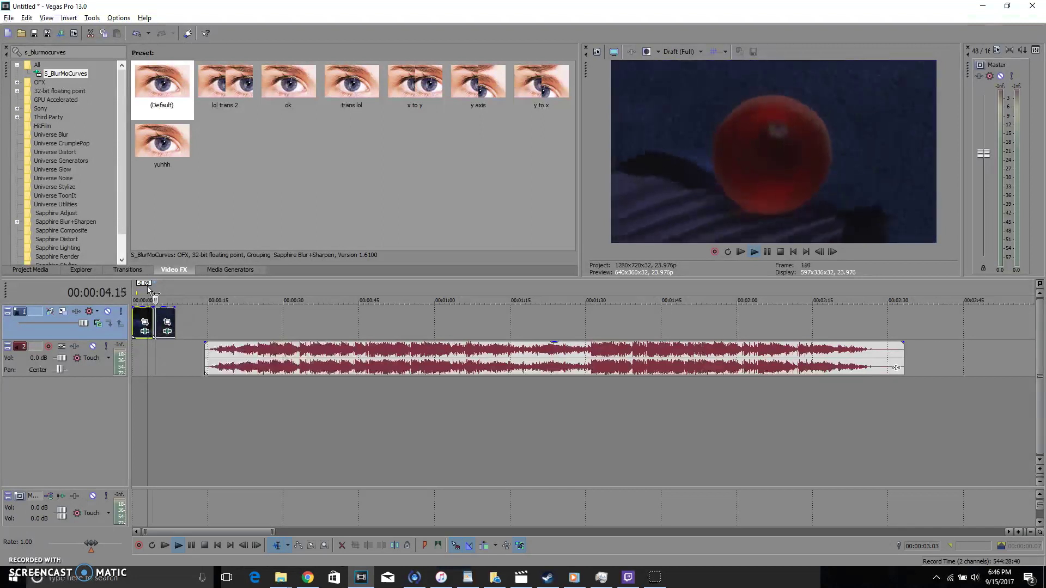
left_click(150, 290)
left_click(148, 291)
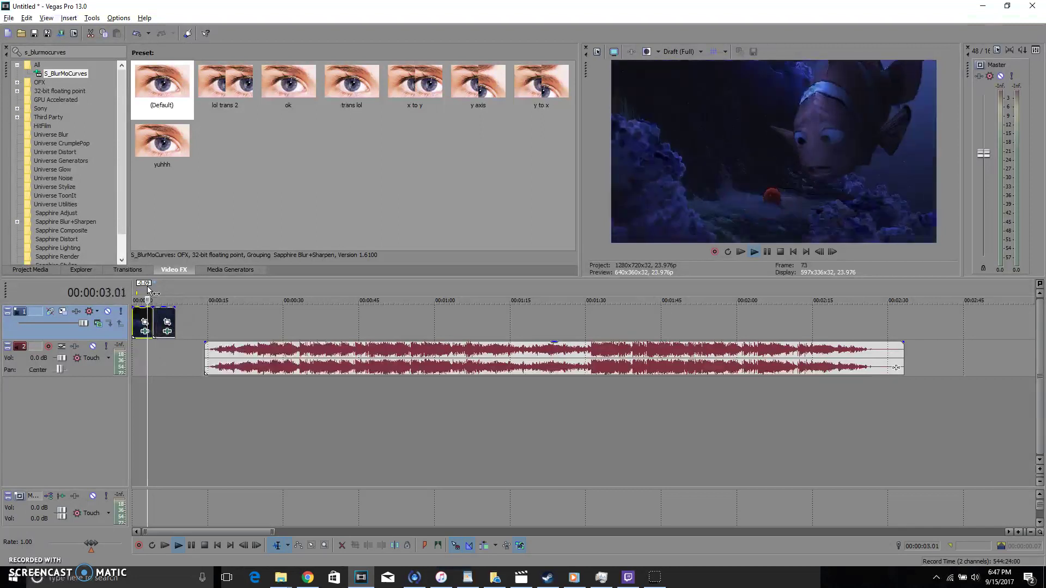
left_click(148, 291)
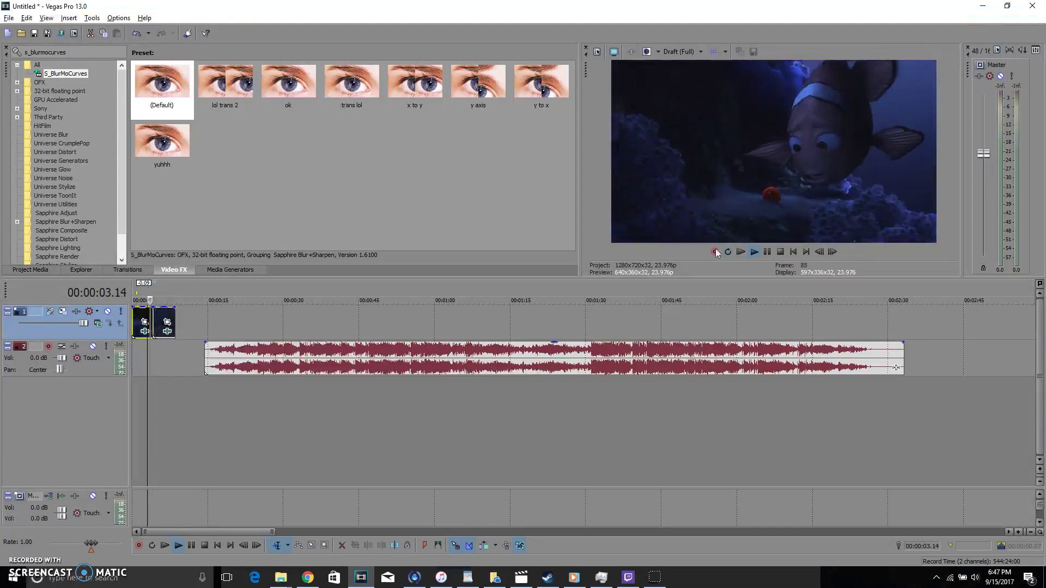
left_click(769, 254)
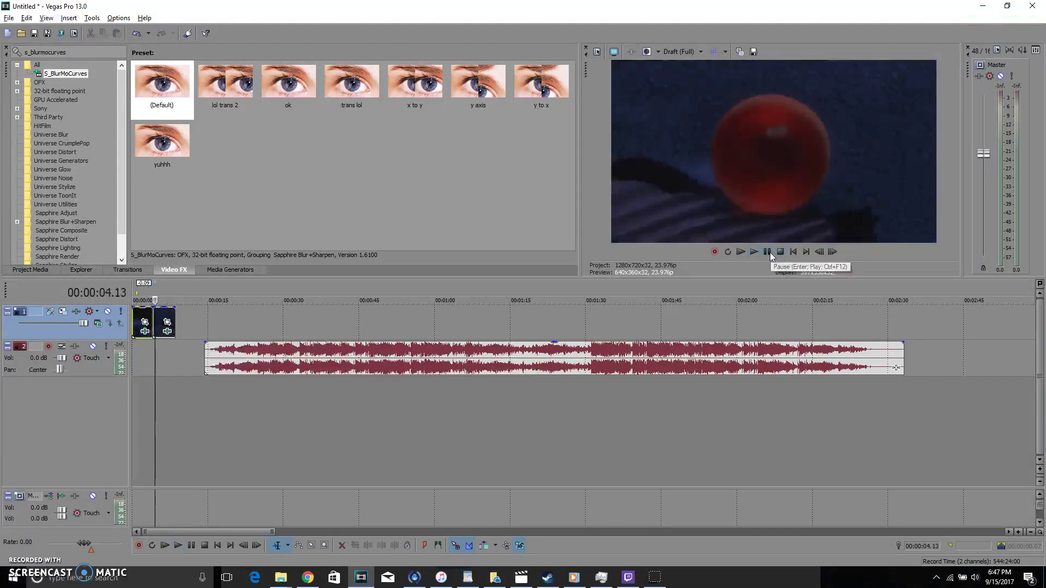
Turn off Rotate animation in the S_BlurMoCurves effect of both clips.
left_click(150, 331)
left_click(149, 331)
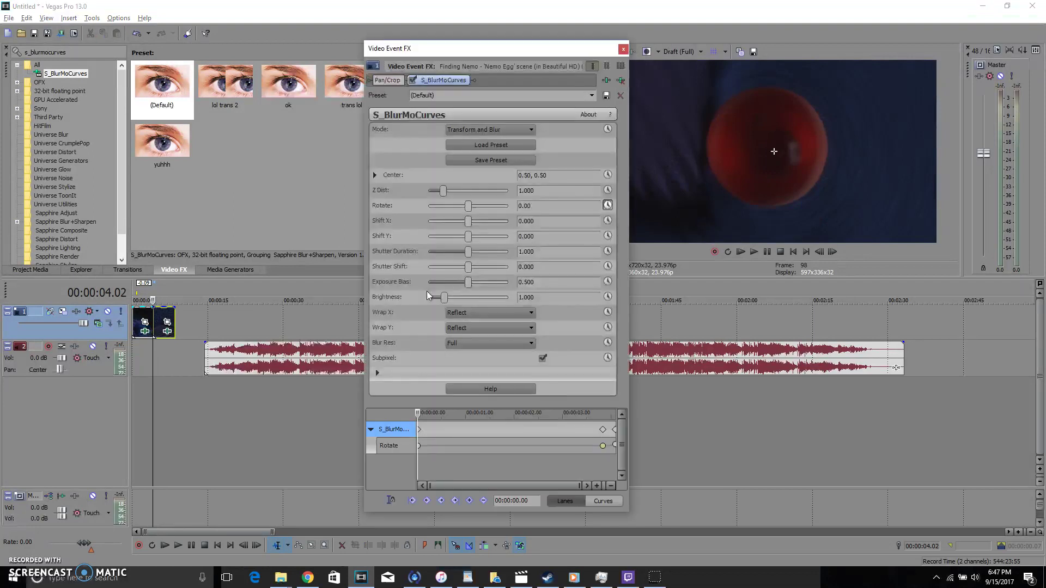
left_click(608, 205)
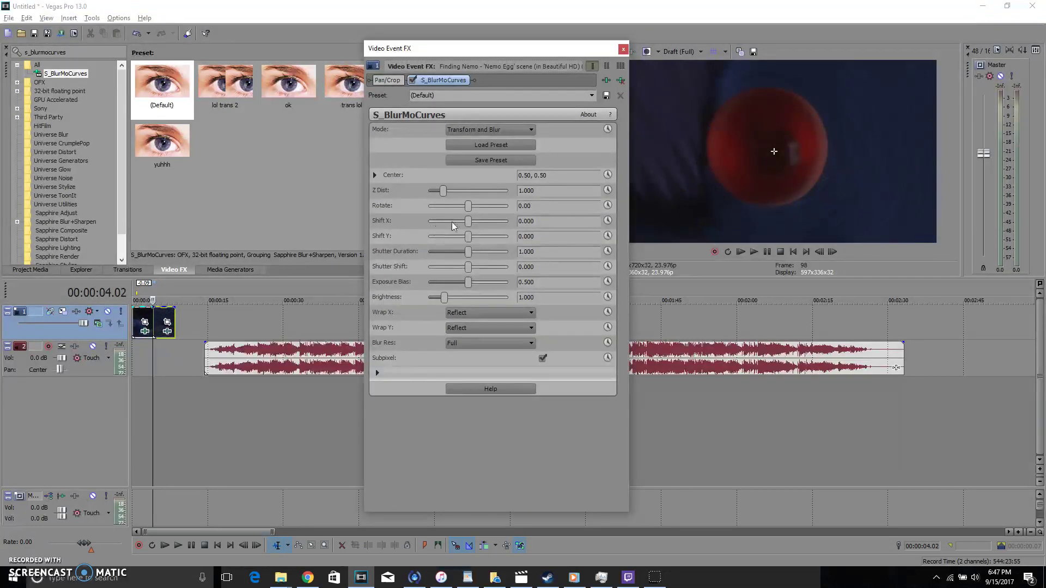
left_click(161, 329)
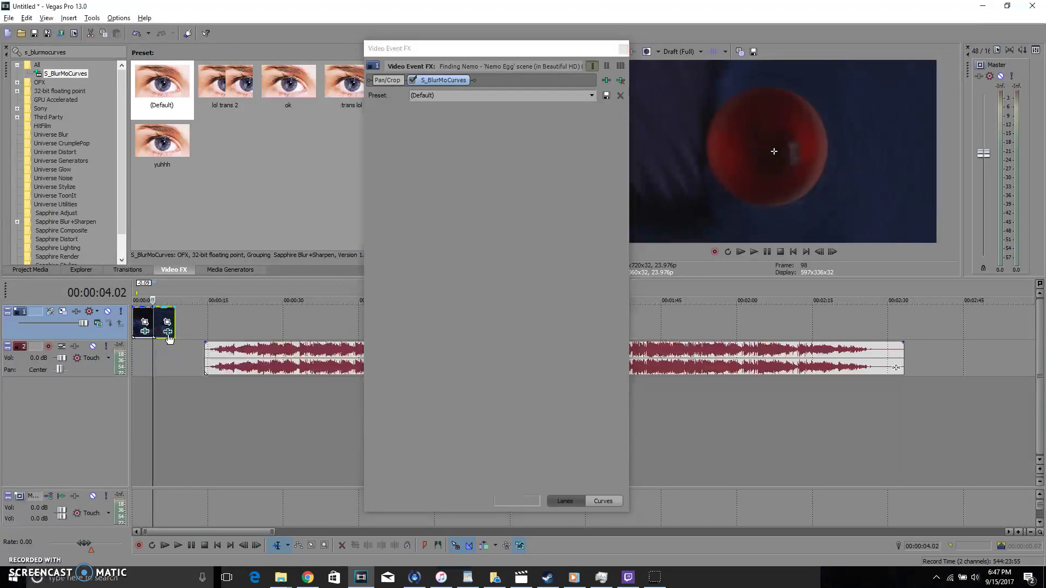
left_click(607, 206)
left_click(607, 205)
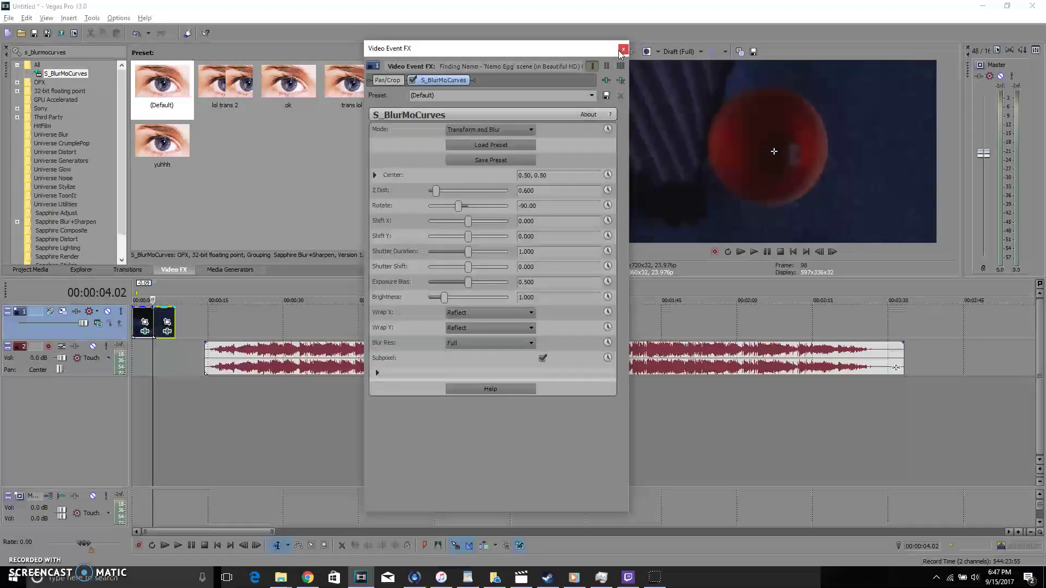
left_click(622, 49)
Animate Shift X in the first clip's S_BlurMoCurves effect, adding keyframes at 00:00:04.02 and 00:00:03.20.
left_click(145, 322)
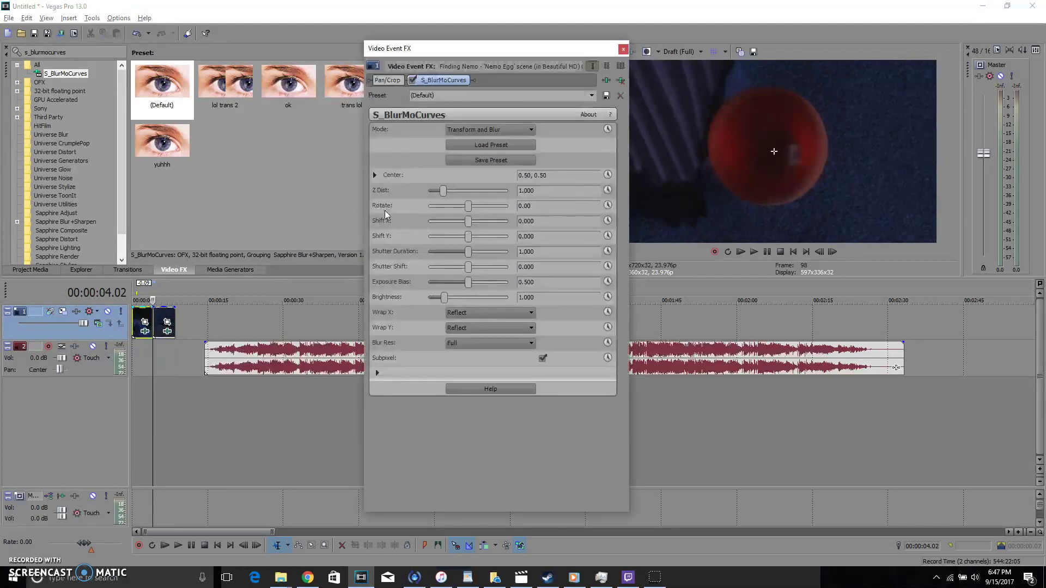
left_click(608, 221)
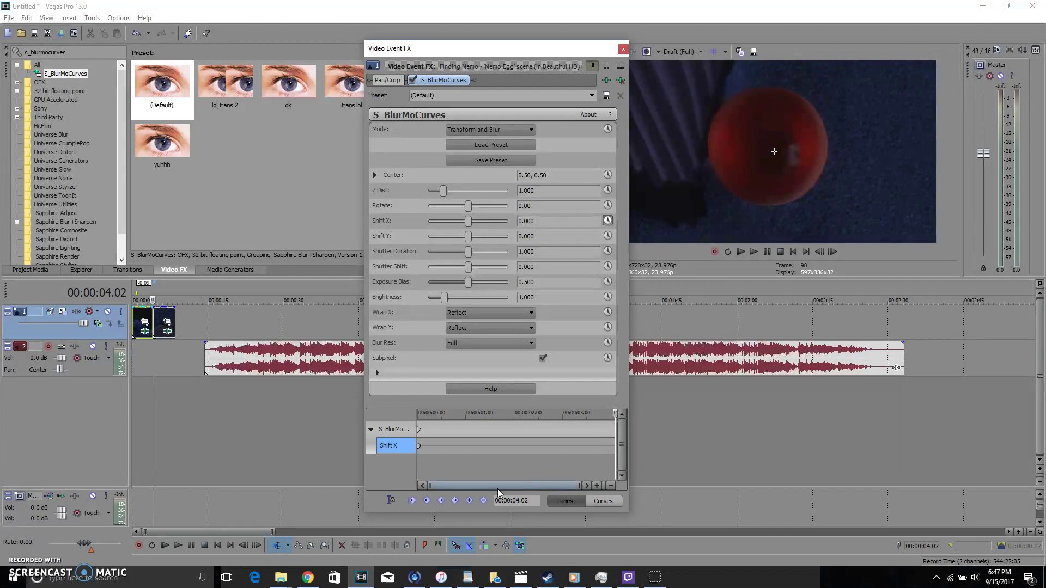
left_click(469, 500)
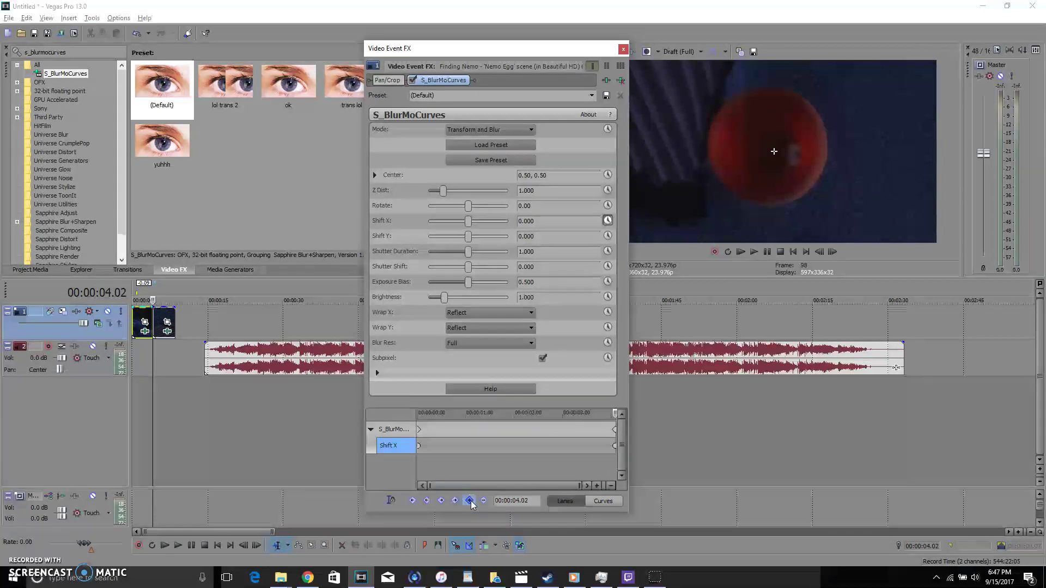
left_click(467, 502)
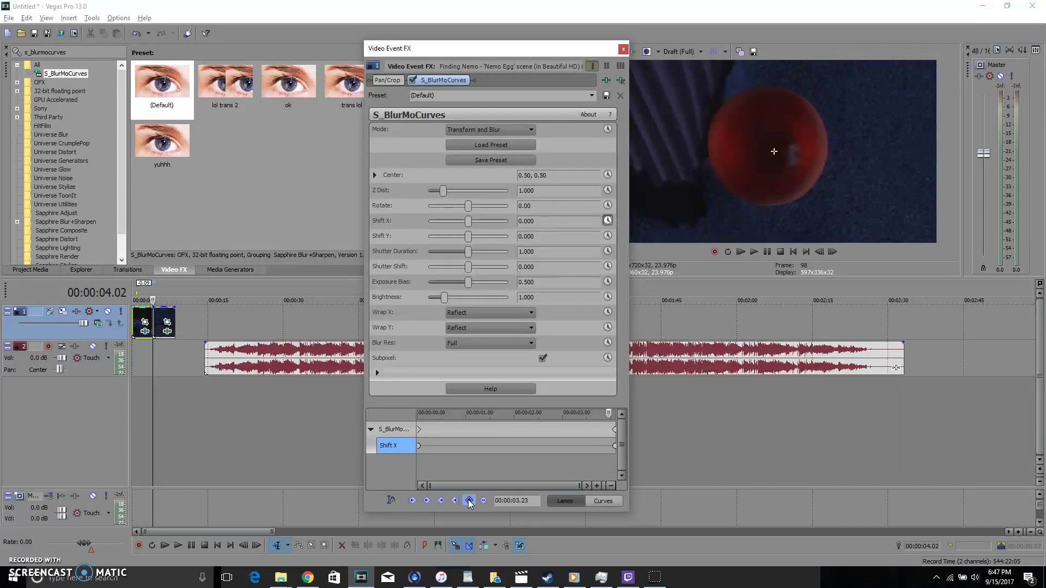
left_click(469, 502)
left_click(469, 501)
left_click(608, 447)
left_click(605, 446)
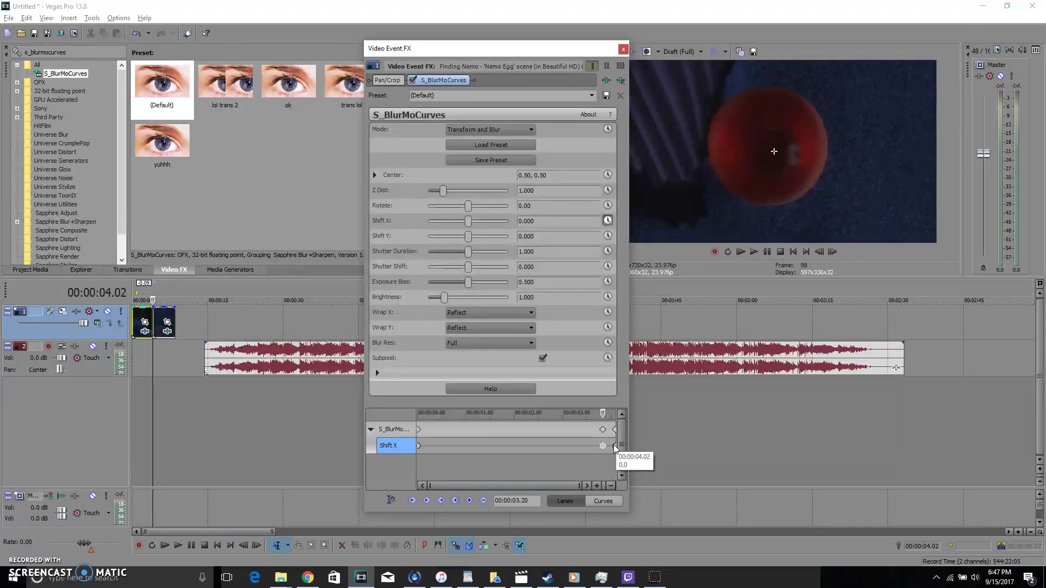
Set Shift X to 0.500 at the first clip's 00:00:04.02 keyframe and apply Slow Fade to its 00:00:03.20 keyframe.
left_click(615, 448)
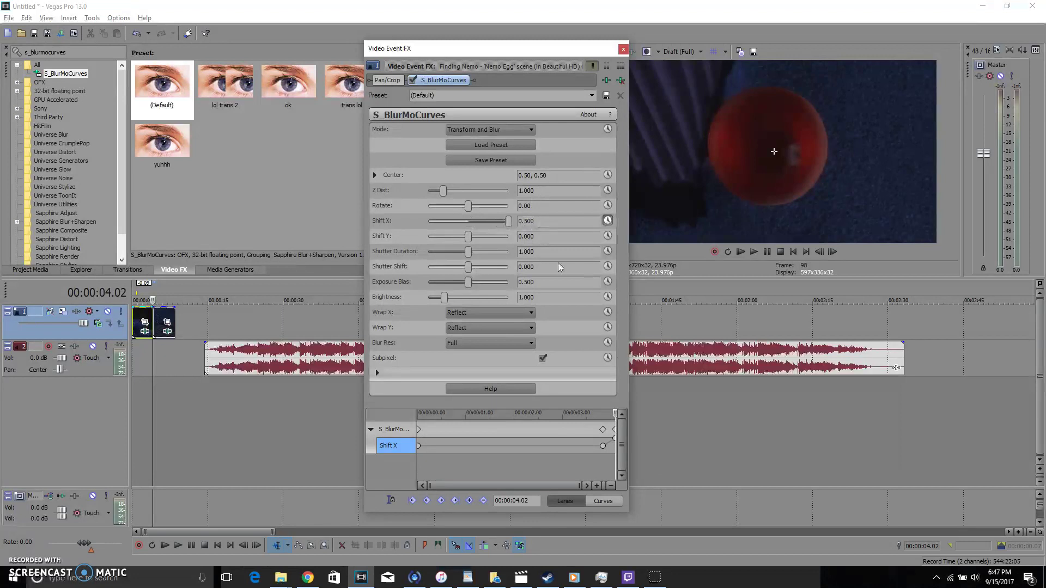
double_click(603, 446)
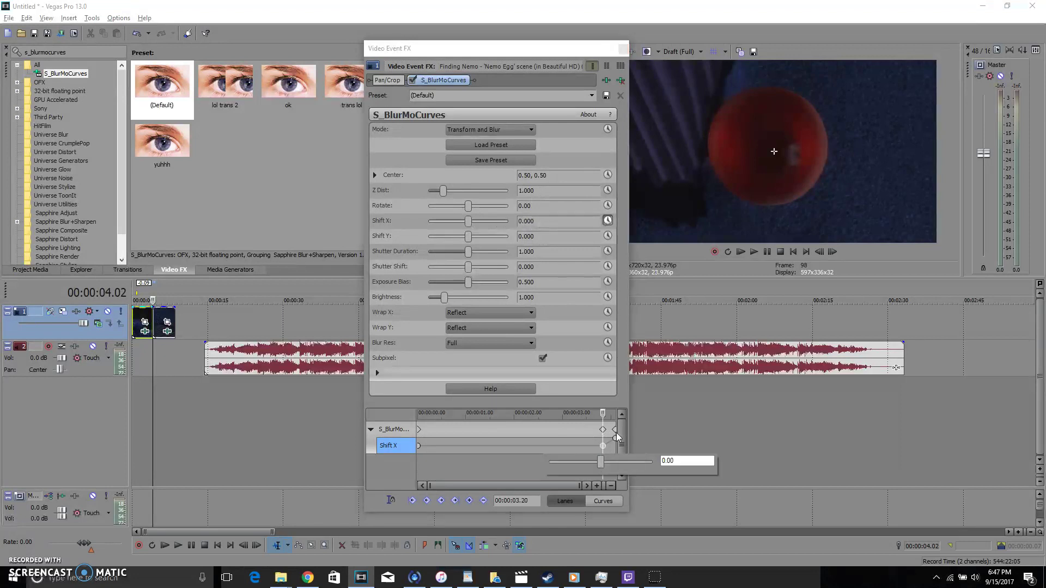
left_click(616, 434)
left_click(511, 484)
right_click(604, 447)
left_click(662, 387)
left_click(616, 439)
left_click(603, 446)
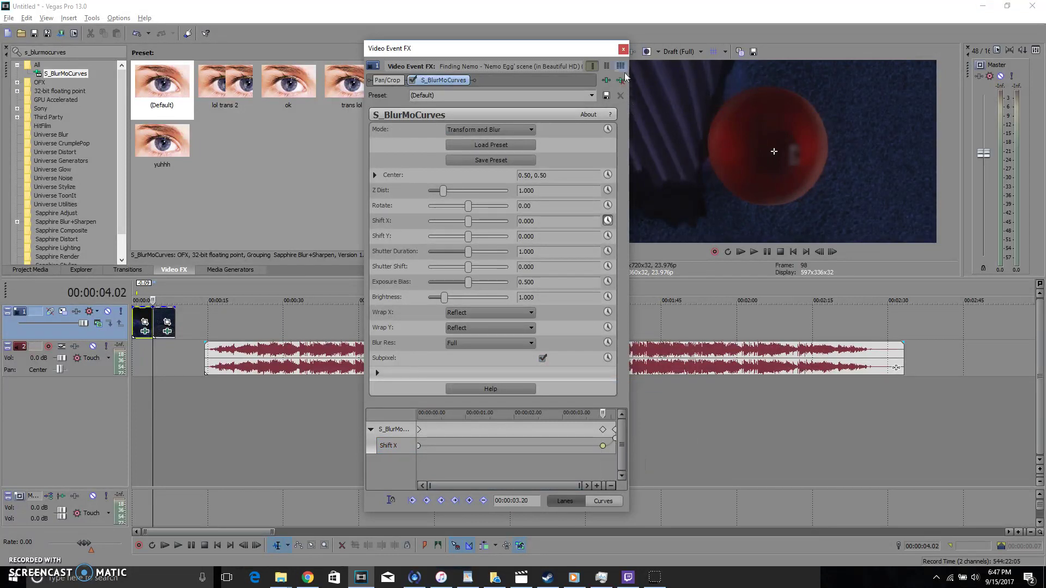
left_click(623, 49)
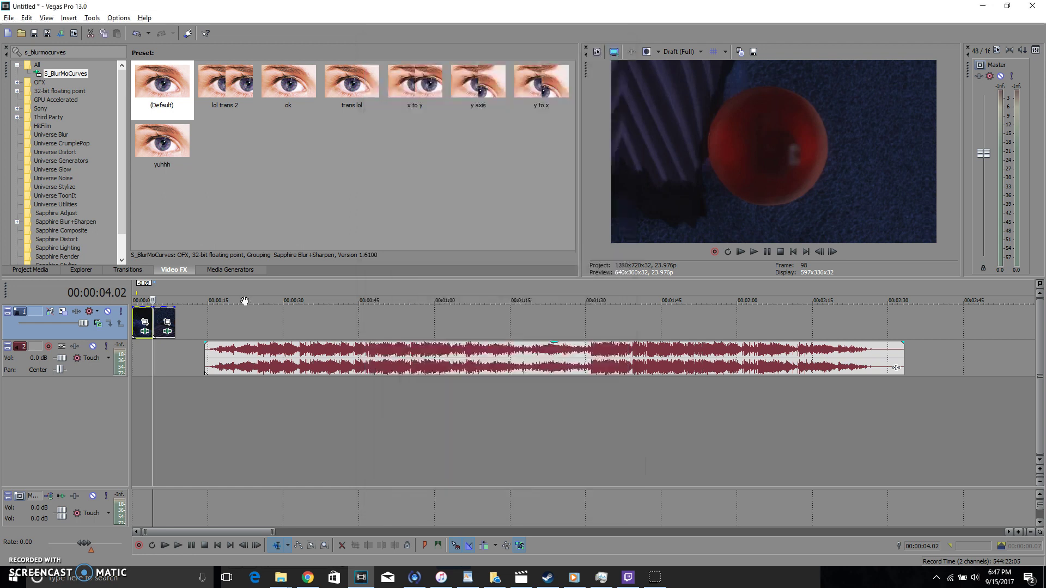
Animate Shift X in the second clip's S_BlurMoCurves effect, adding a keyframe at 00:00:00.06.
left_click(166, 332)
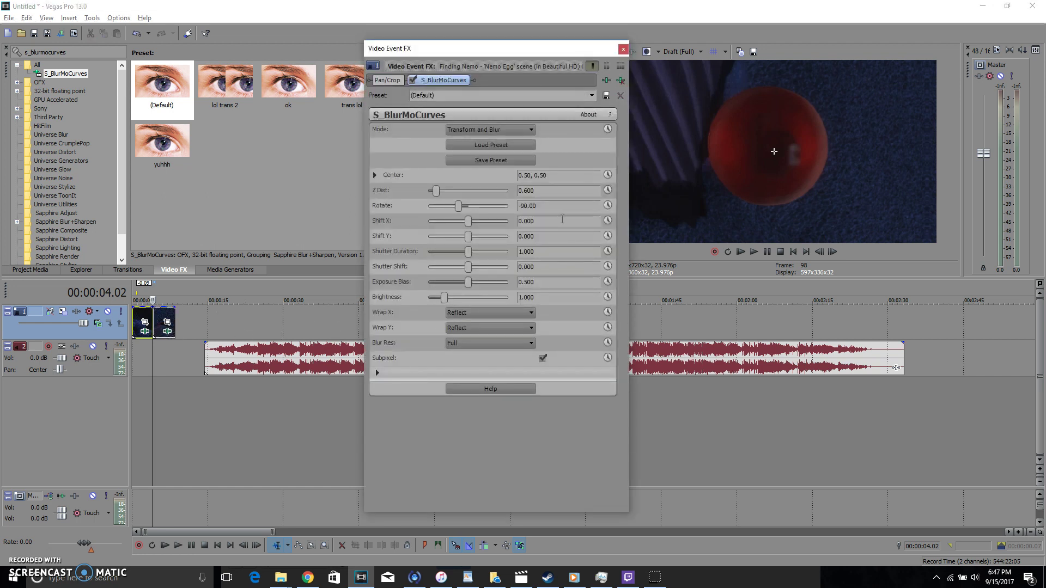
left_click(608, 221)
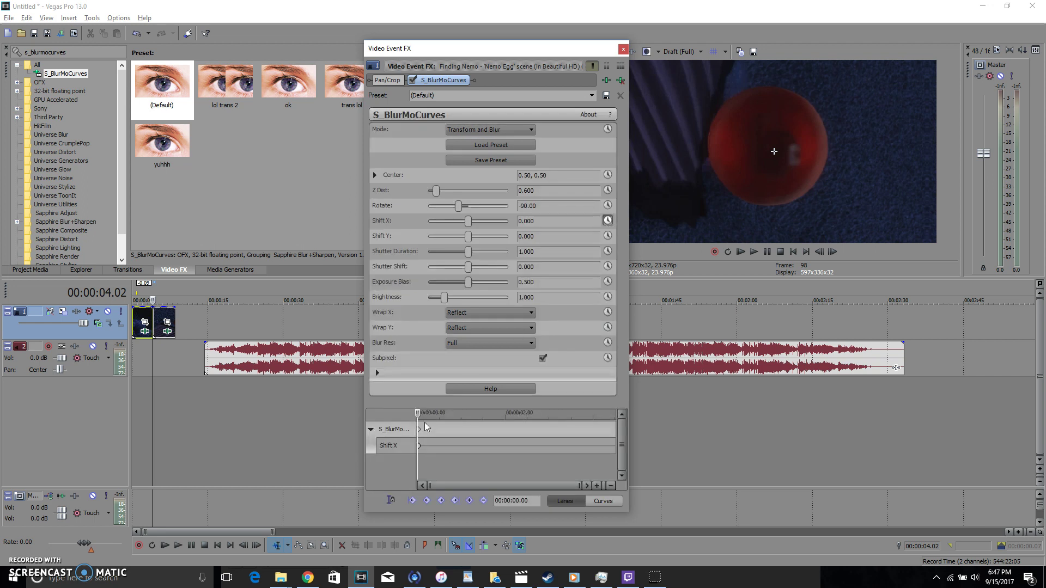
left_click(419, 445)
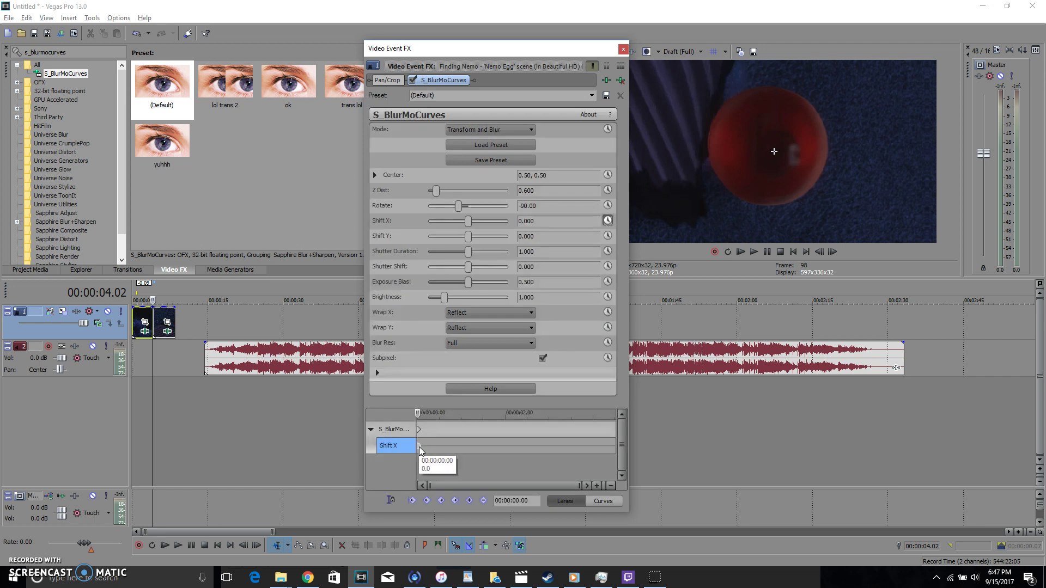
left_click(469, 501)
key("Right")
key("Right")
key("Right")
key("Right")
left_click(469, 501)
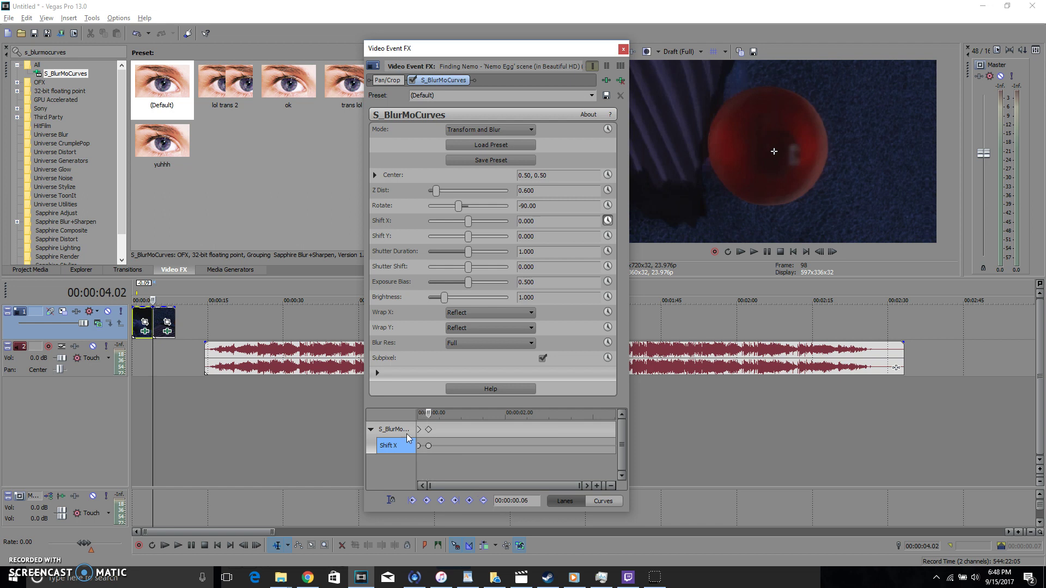
Set Shift X to -0.500 at the second clip's first keyframe.
left_click_drag(430, 448, 425, 443)
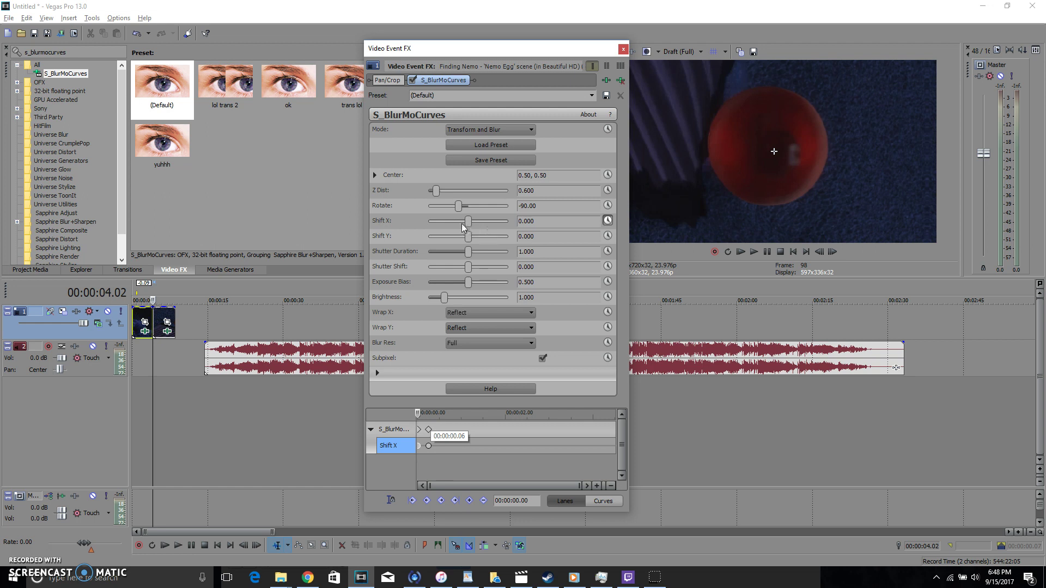
left_click_drag(476, 227, 414, 228)
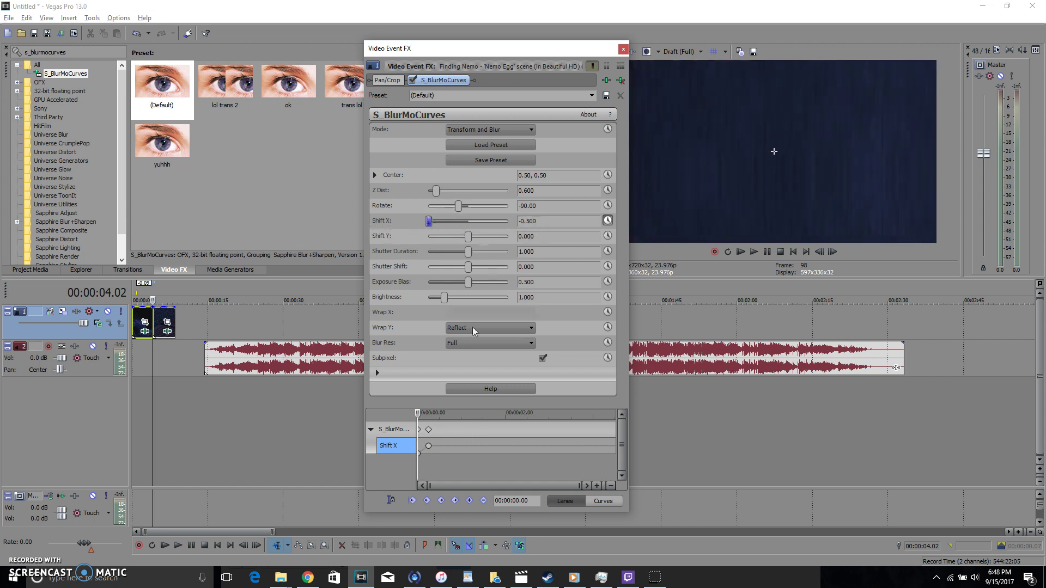
Apply Fast Fade to the first Shift X keyframe of the second clip's S_BlurMoCurves effect and close the effect window.
left_click(419, 454)
right_click(418, 454)
left_click(418, 453)
right_click(418, 453)
left_click(450, 377)
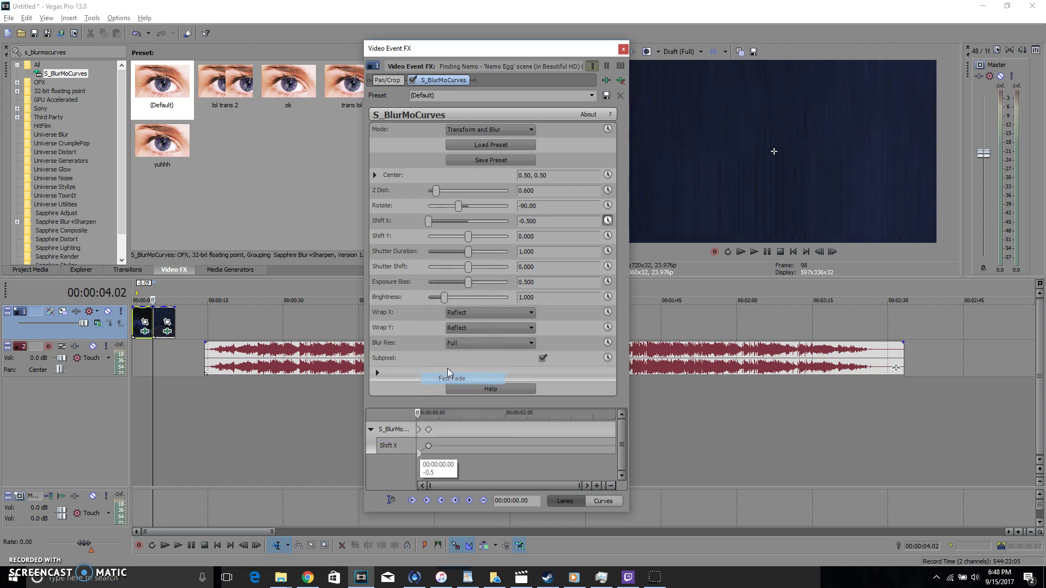
left_click(623, 50)
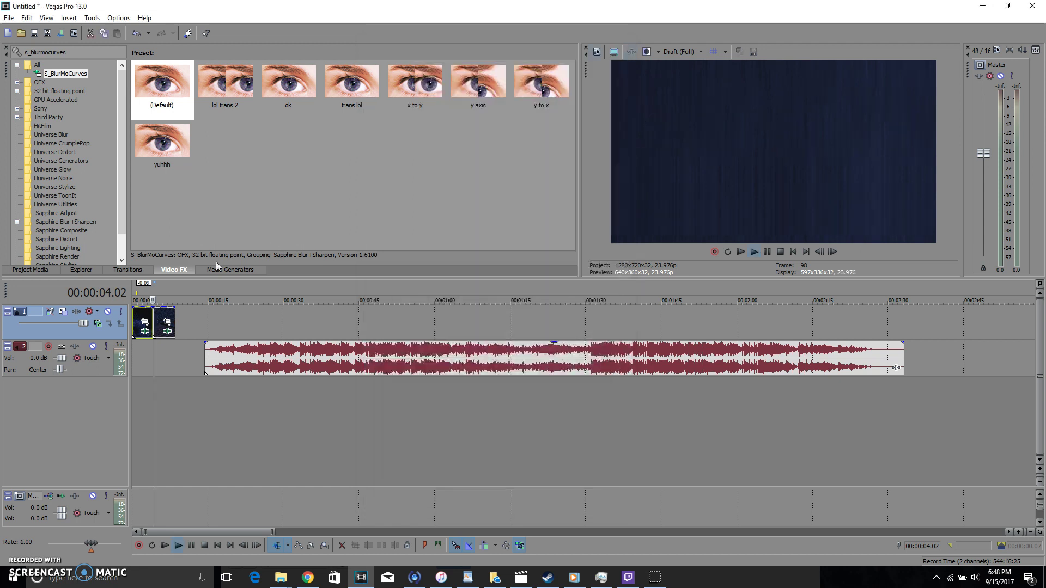
Play back the slide transition between the two clips.
key("space")
left_click(147, 292)
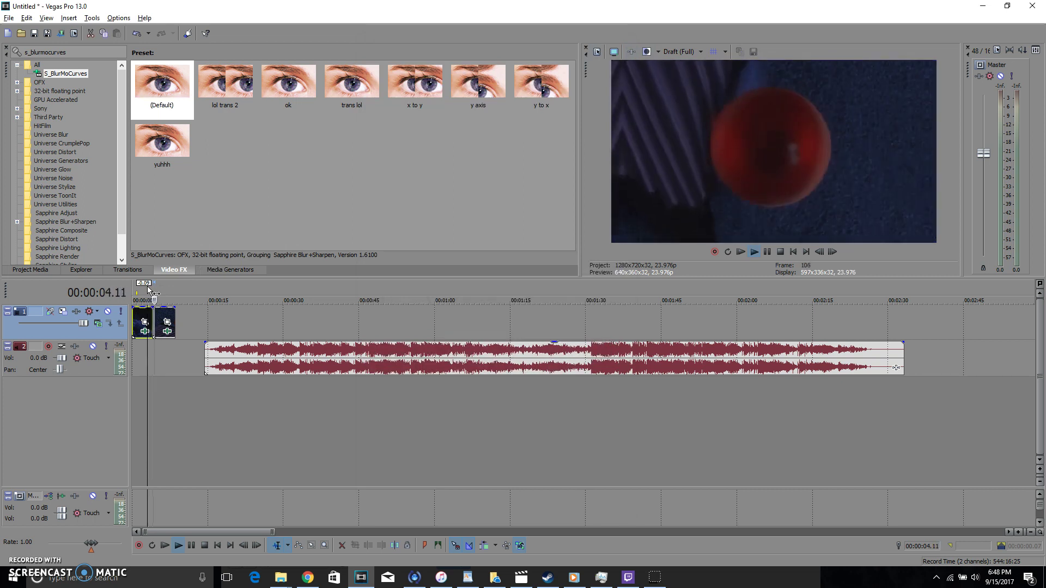
key("space")
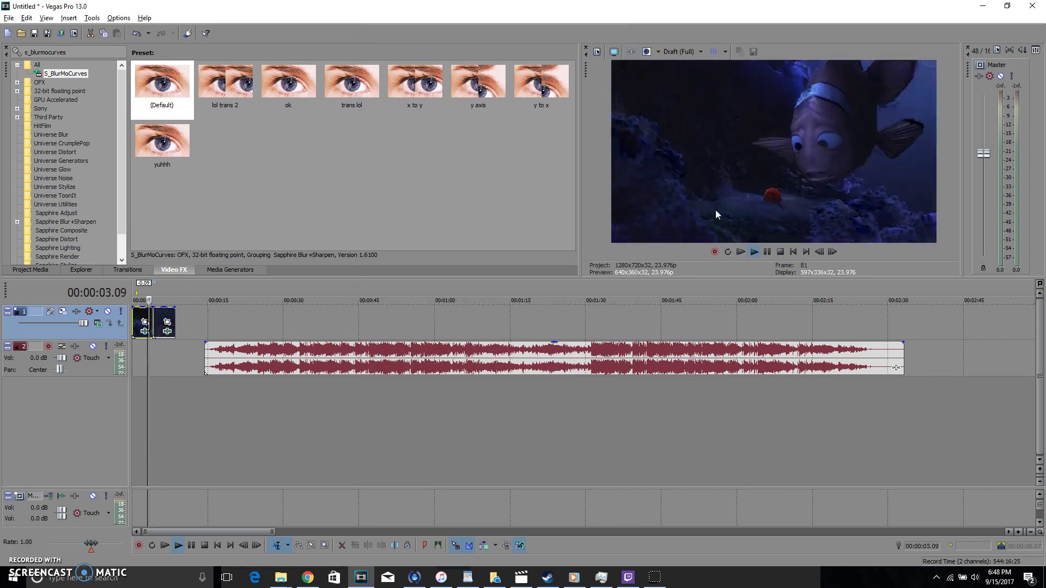
left_click(767, 252)
Set Rotate to 0.00 and Z Dist to 1 in the second clip's S_BlurMoCurves effect.
left_click(167, 325)
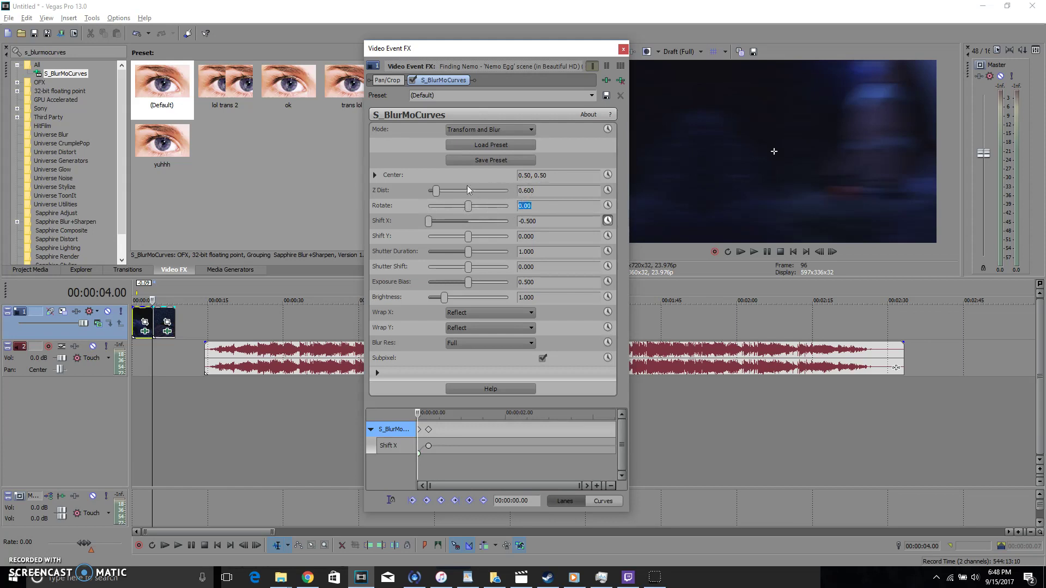
left_click(555, 191)
type("1")
key("Return")
left_click(623, 49)
Replay the corrected horizontal slide transition between the two clips several times.
key("space")
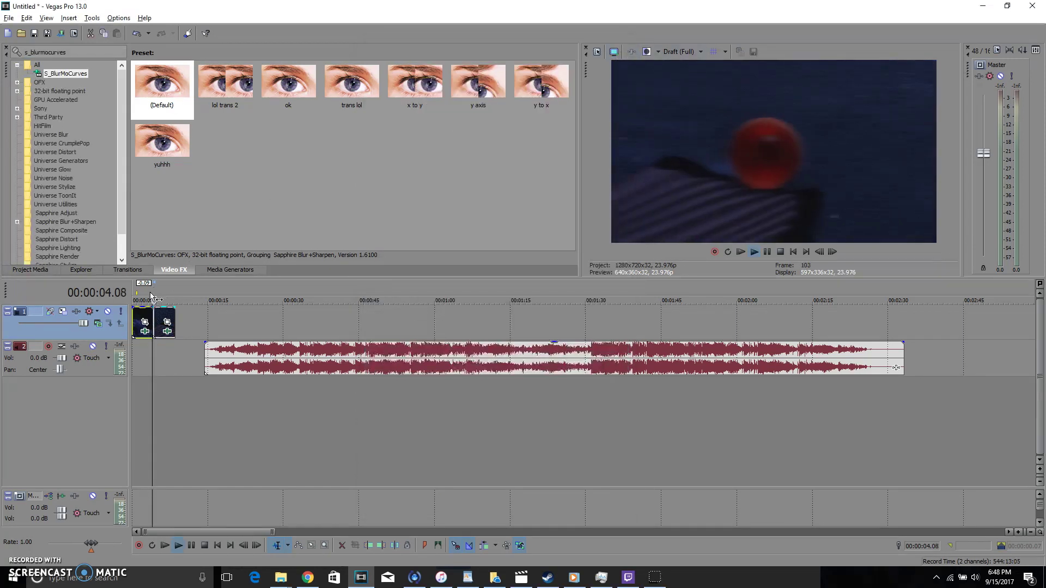
left_click(146, 294)
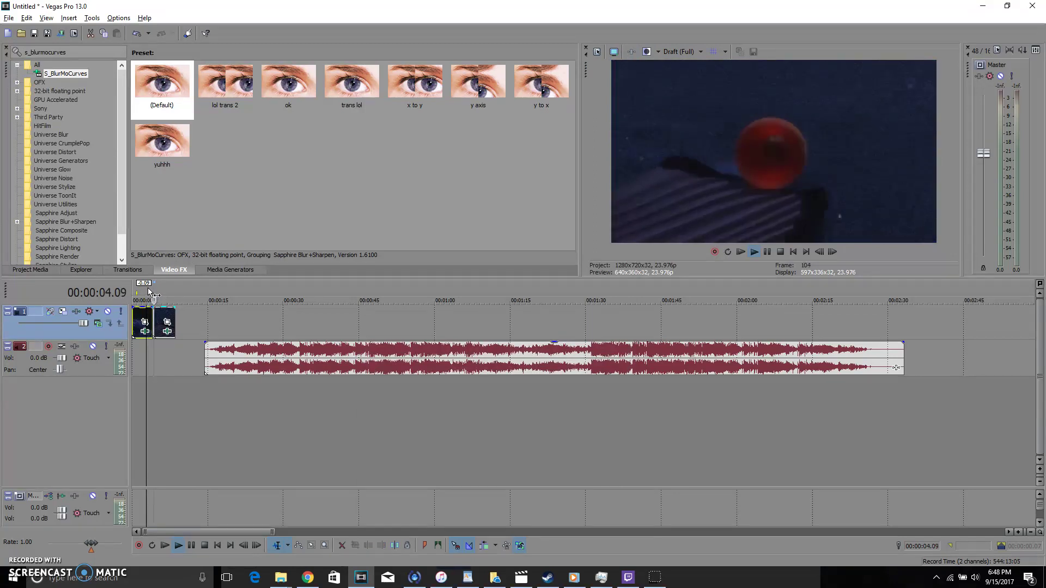
left_click(148, 295)
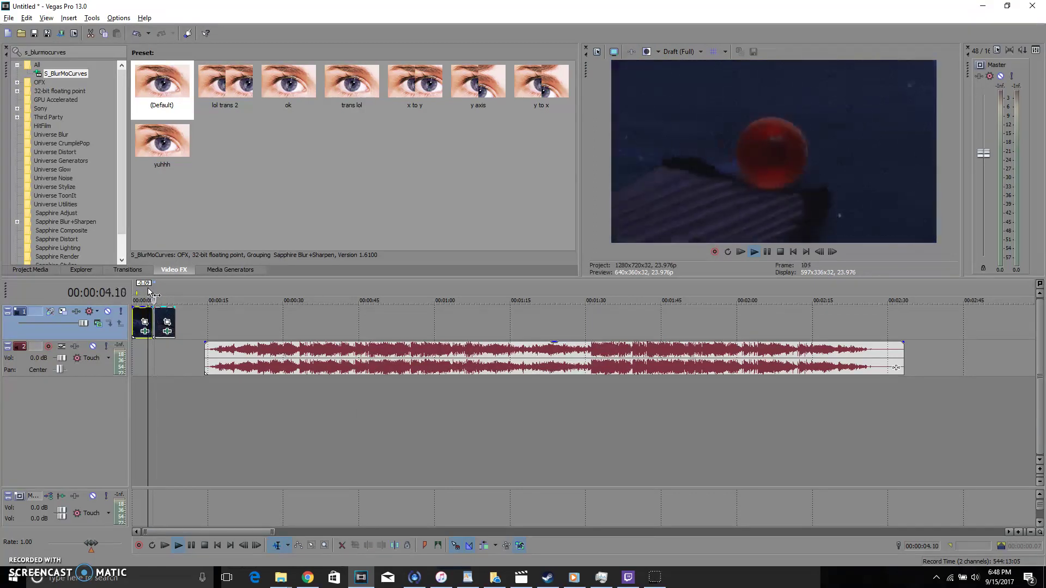
left_click(147, 295)
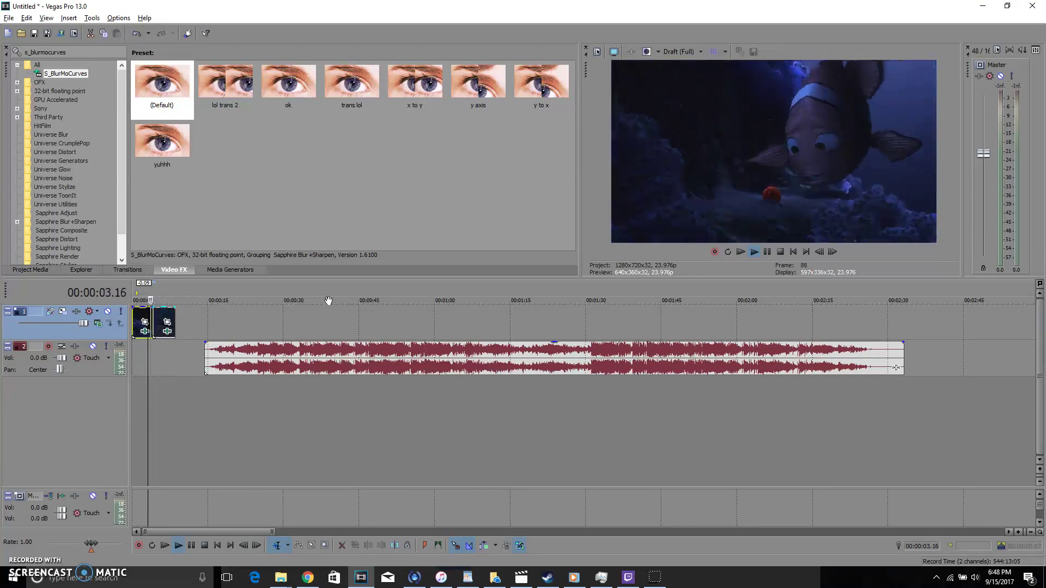
key("space")
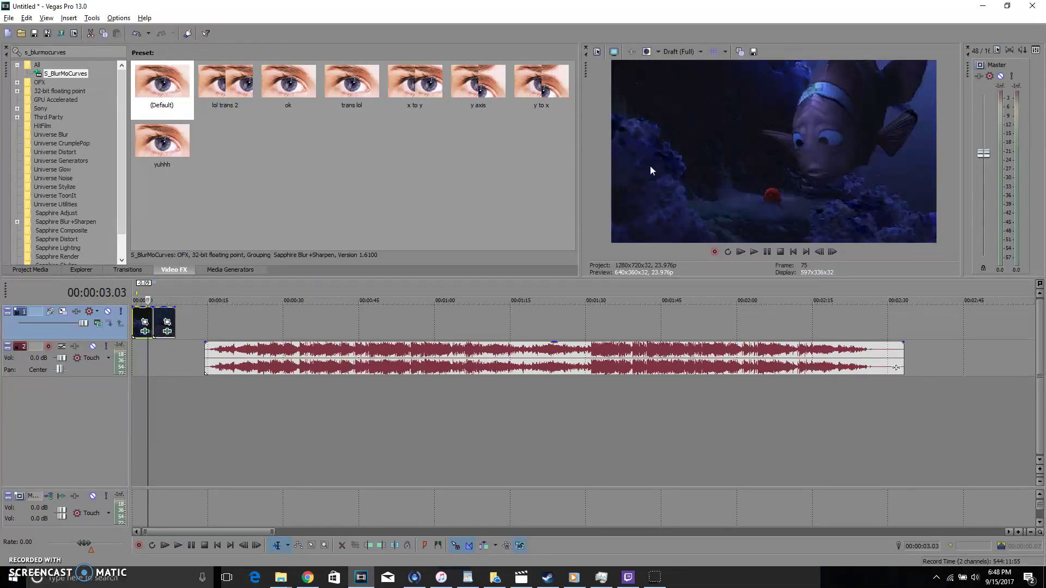
key("space")
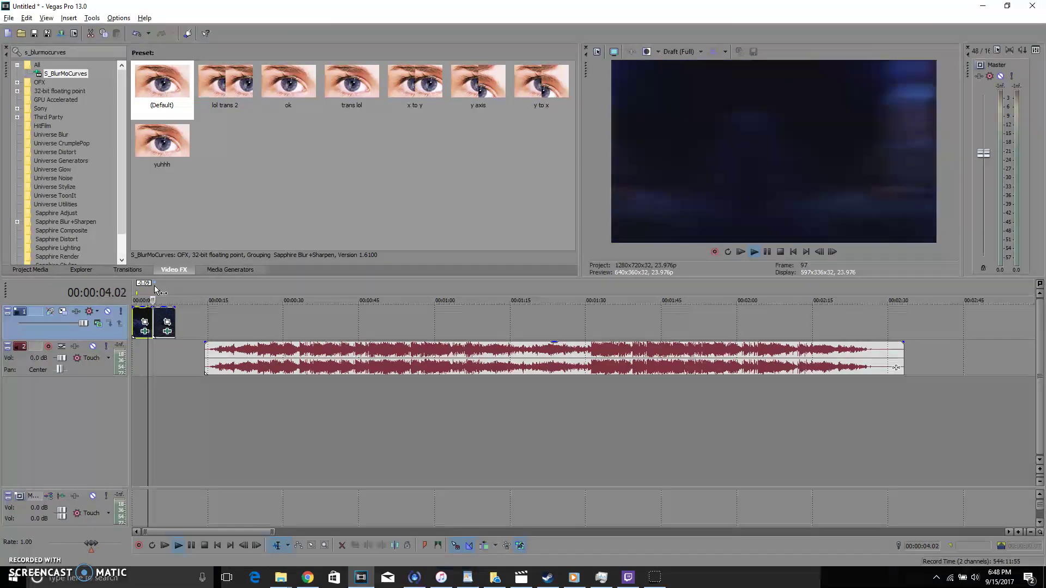
key("space")
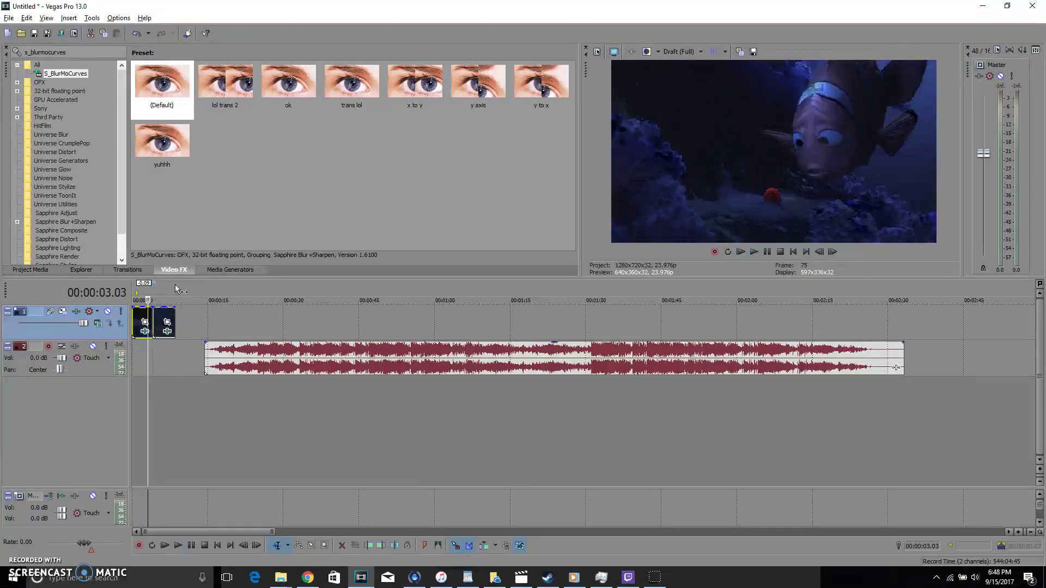
Search the video effects for "vhs" and apply the VHS effect with its default preset to video track 1.
left_click(77, 313)
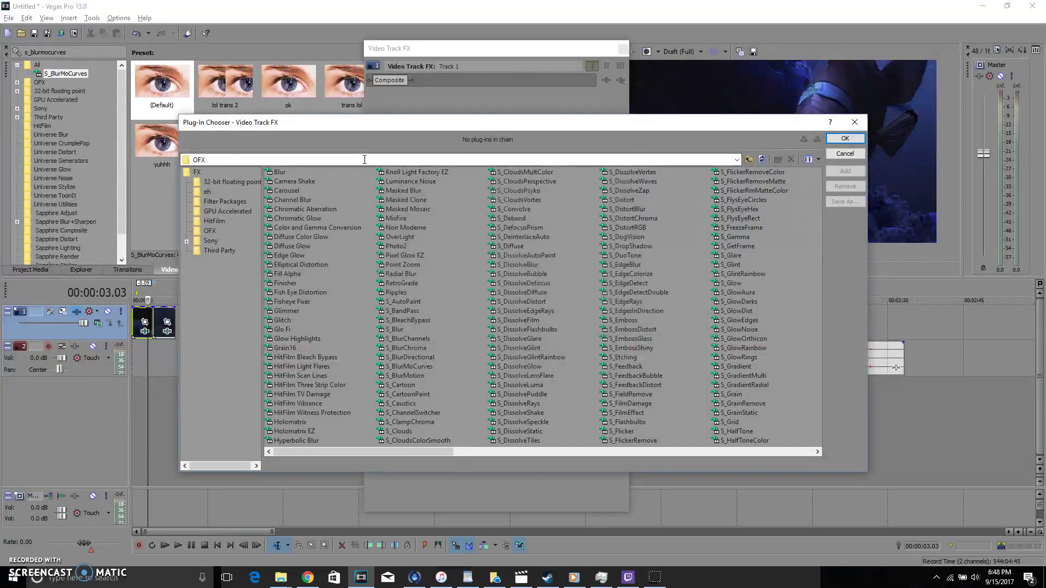
left_click(855, 122)
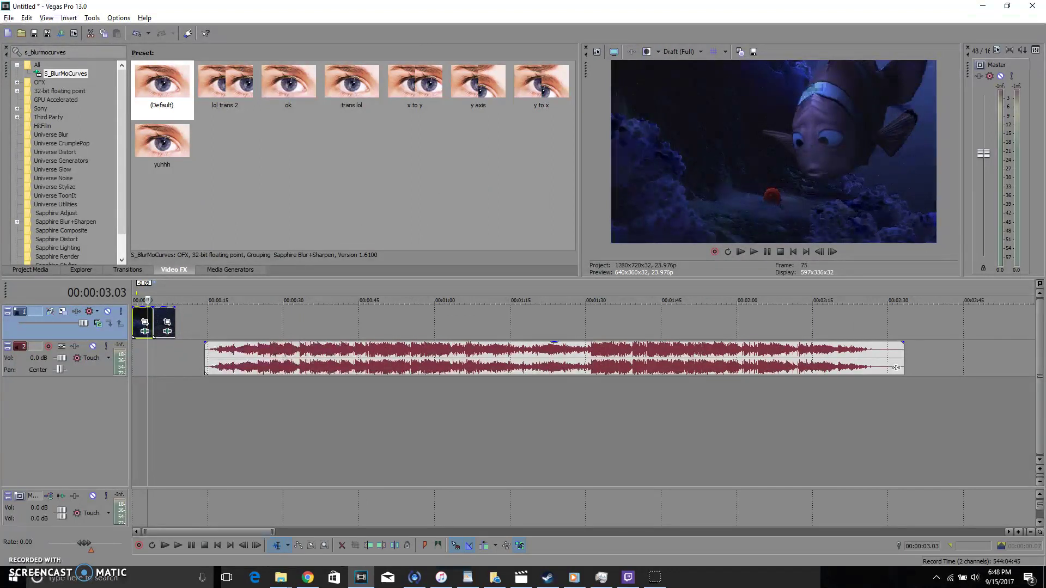
left_click(71, 52)
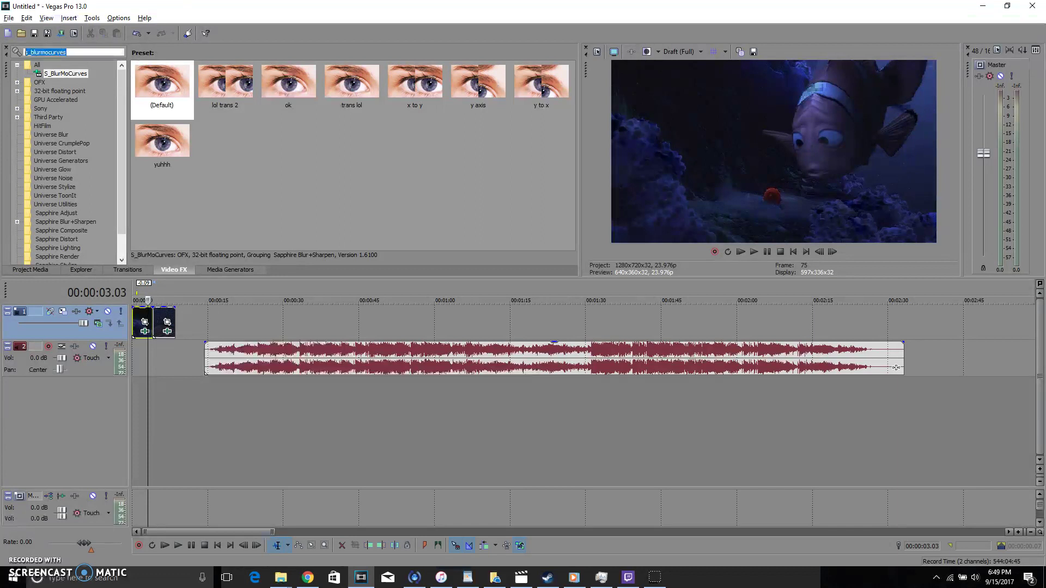
type("vhs")
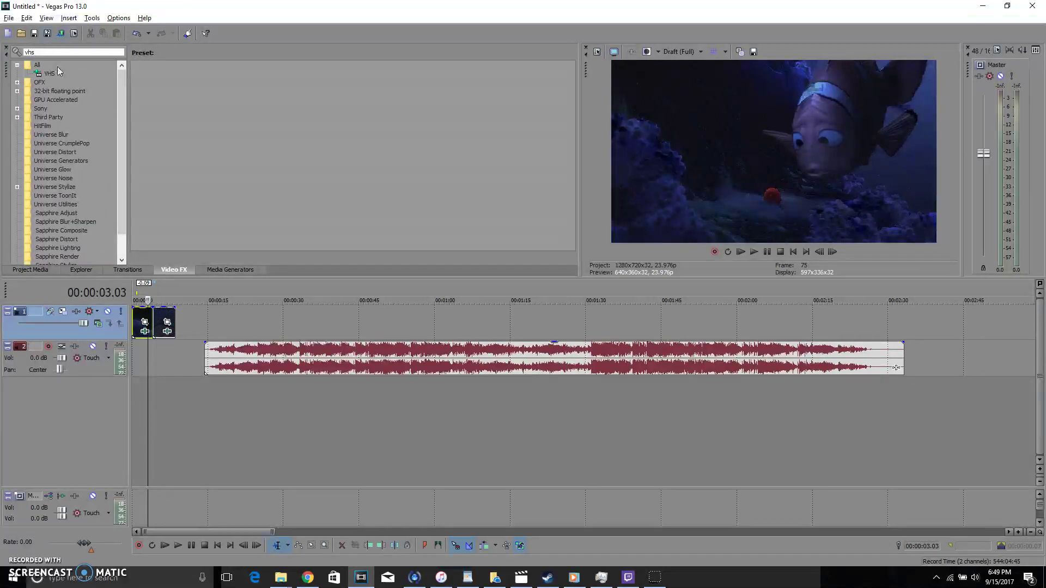
left_click(50, 74)
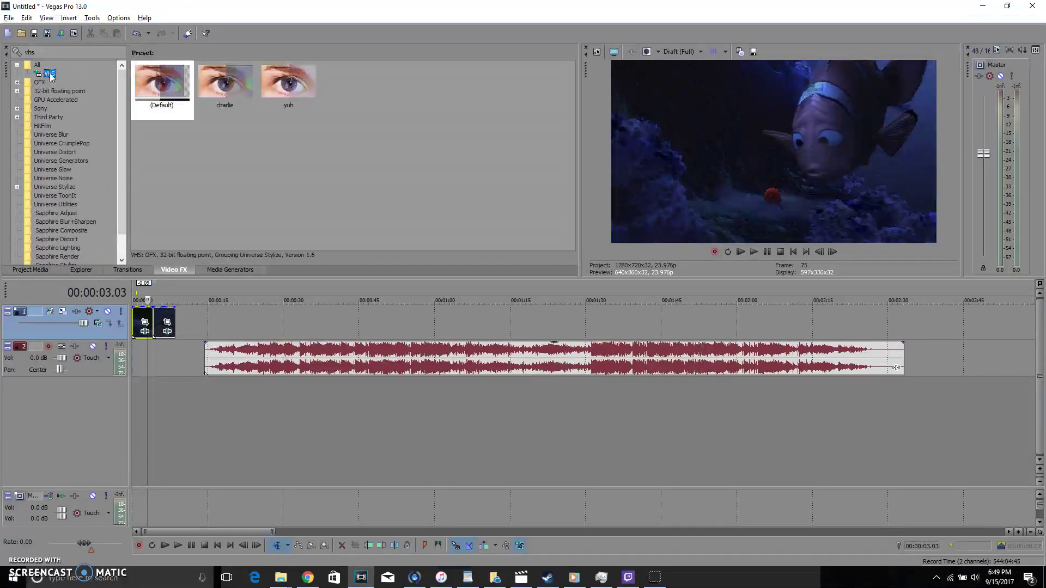
left_click(98, 324)
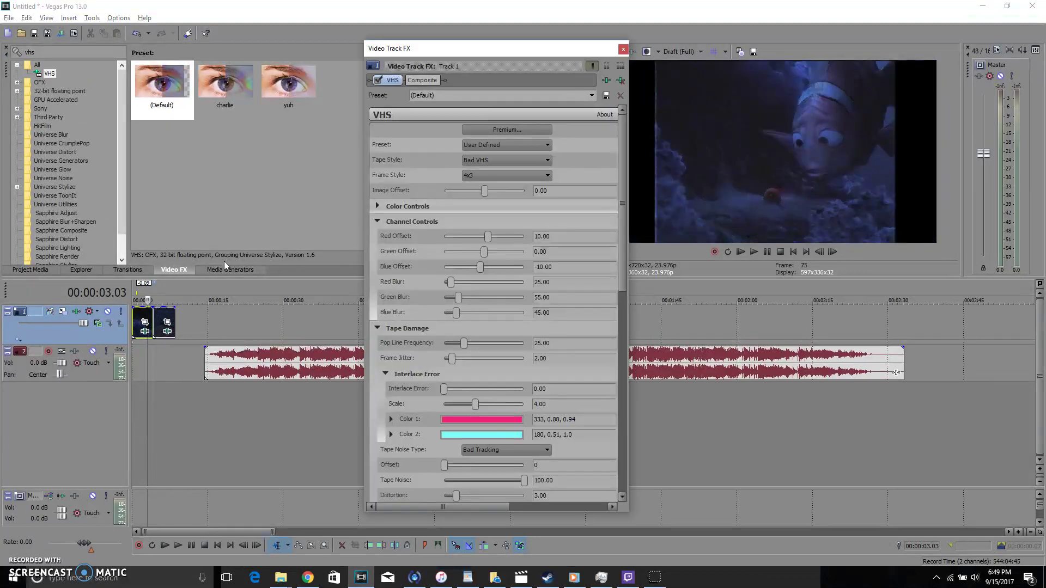
Set the VHS effect's Frame Style to Original and close the track effects window.
left_click(507, 175)
left_click(491, 191)
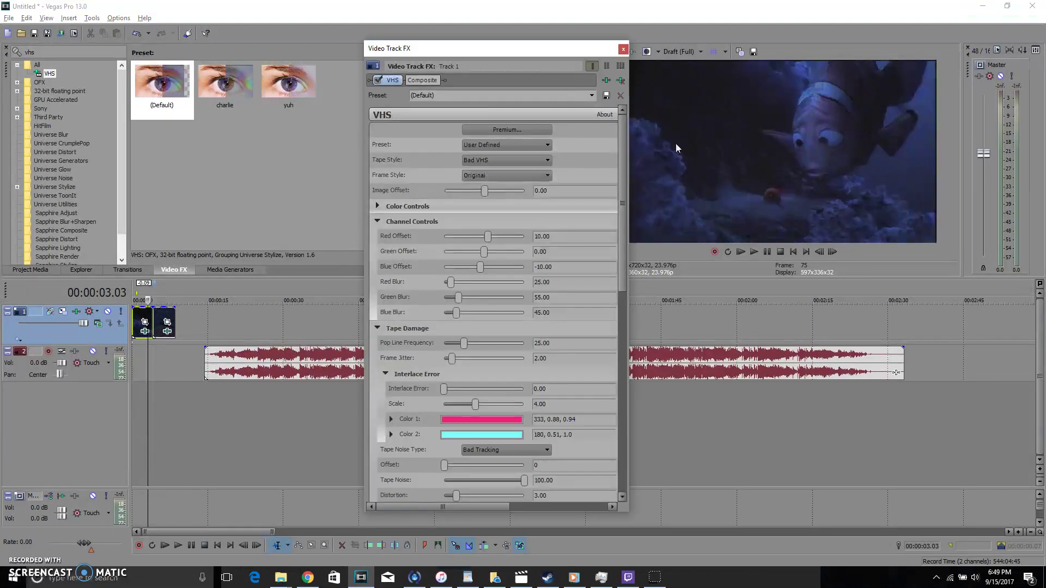
left_click_drag(585, 49, 474, 74)
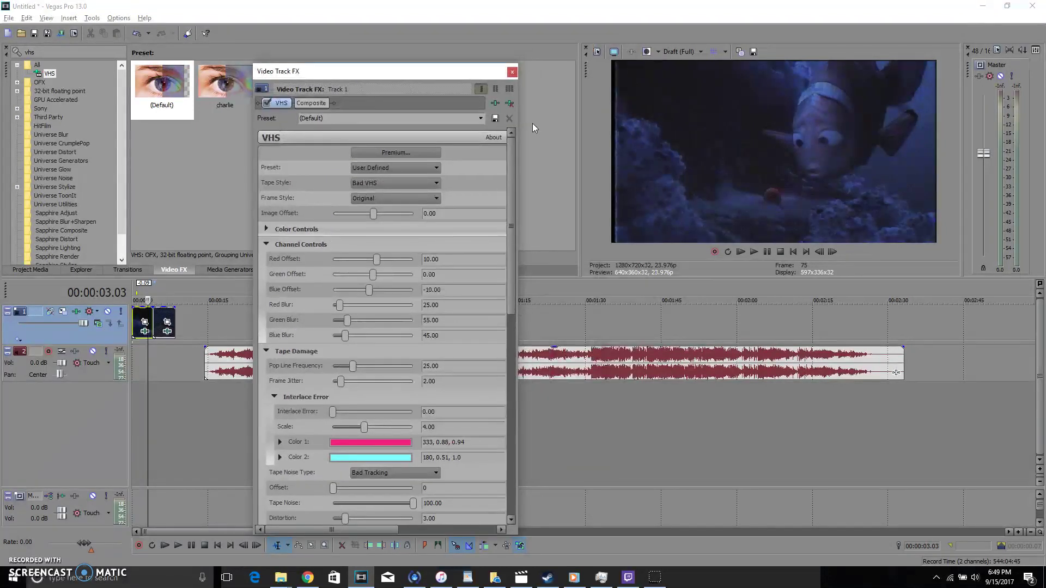
left_click(512, 71)
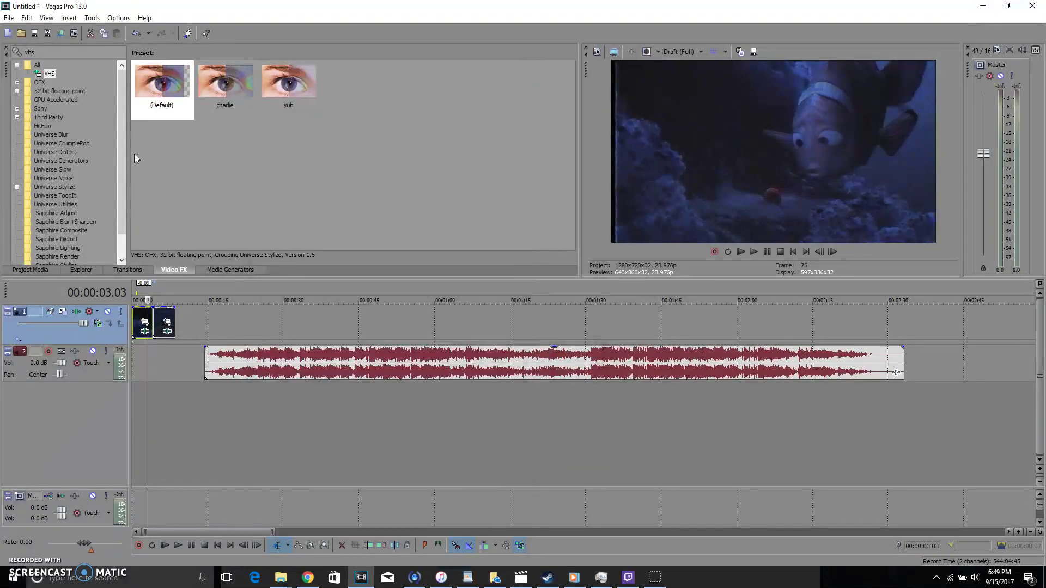
Search the video effects for "s_shake" and apply S_Shake with the aye preset to video track 1.
double_click(30, 52)
type("s_")
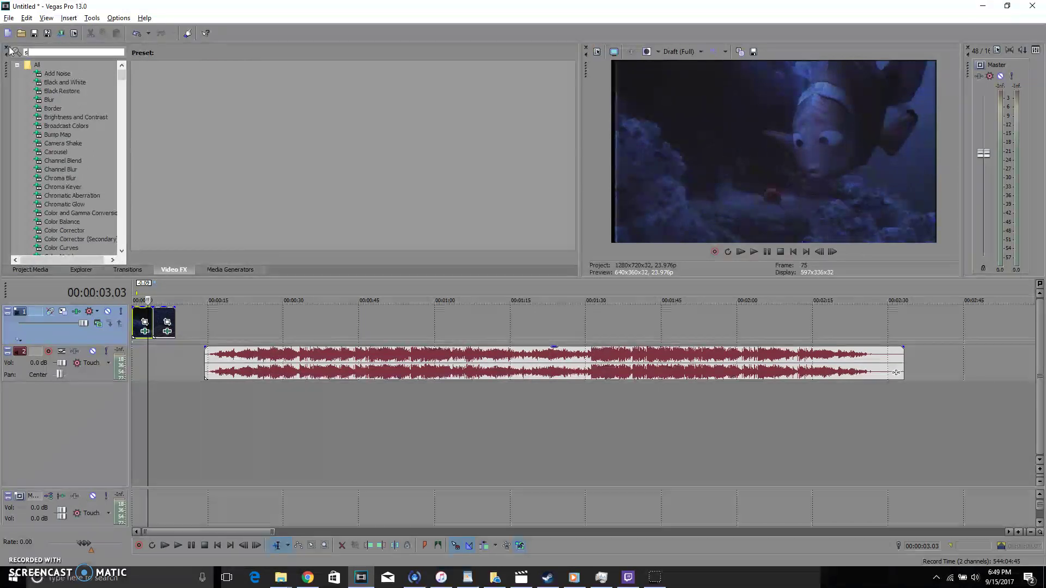
type("shakr")
key("BackSpace")
type("e")
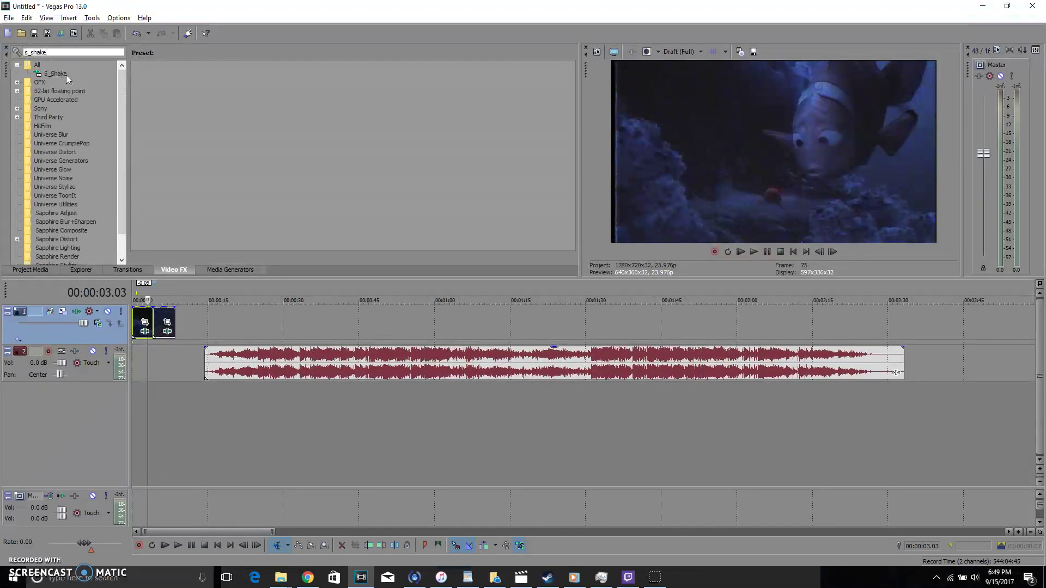
left_click_drag(57, 74, 104, 334)
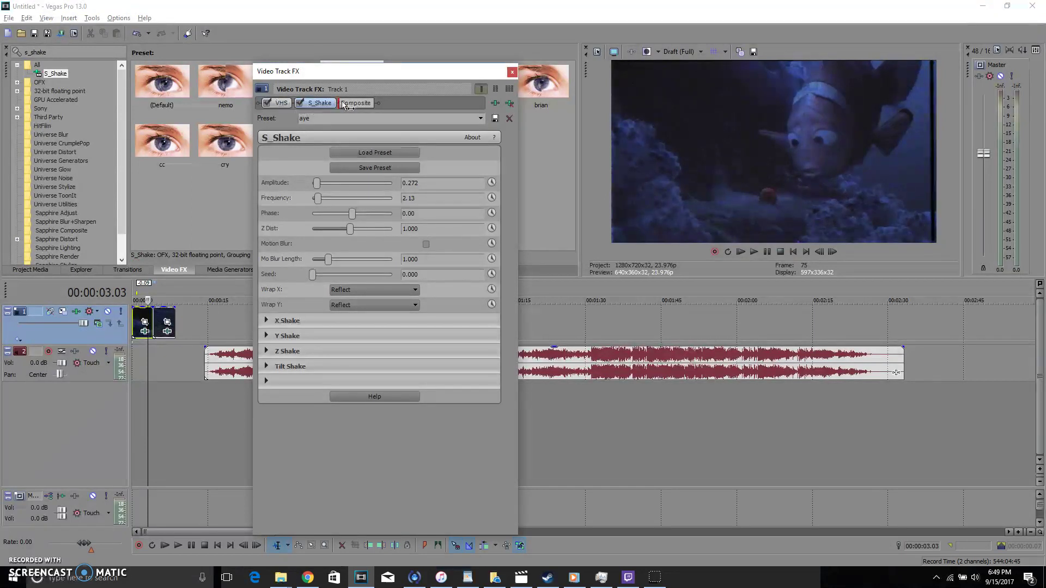
Move S_Shake ahead of VHS in the track's effect chain and set its Amplitude to 0.200.
left_click_drag(352, 101, 353, 102)
left_click(295, 104)
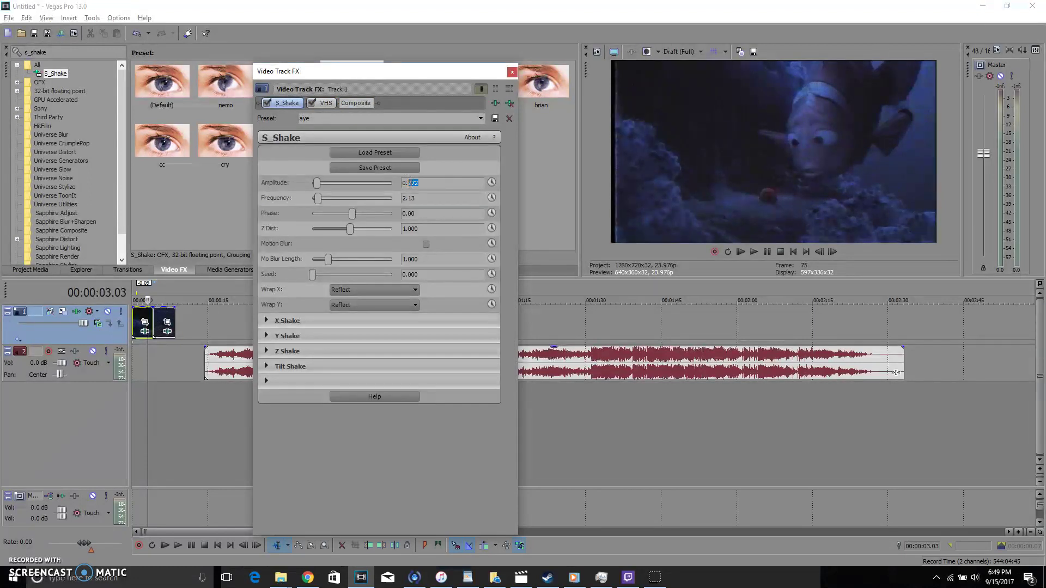
type("00")
key("Return")
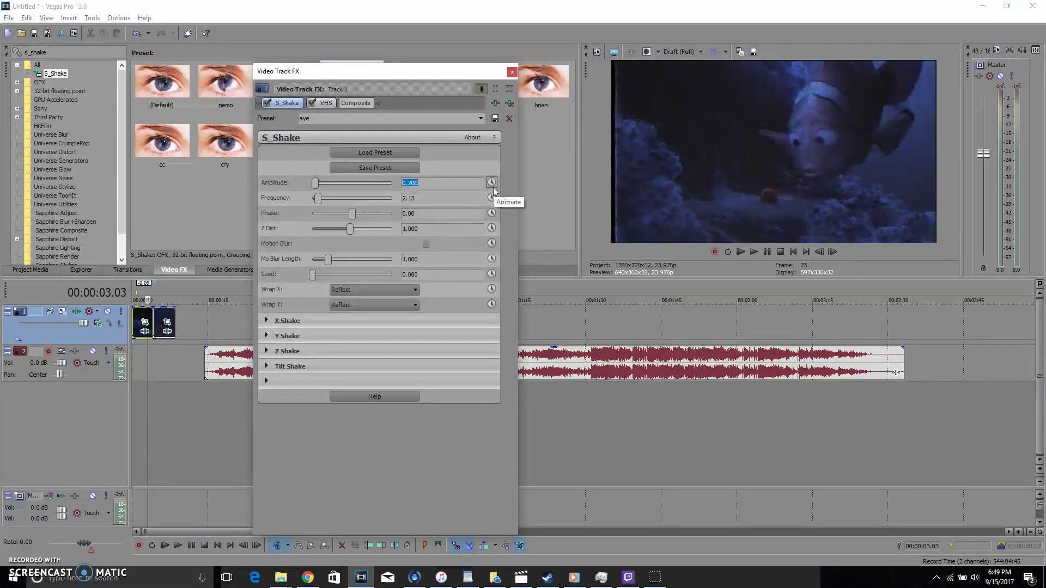
key("Tab")
key("Return")
left_click(512, 72)
Play back the clips with the VHS and S_Shake track effects applied.
key("space")
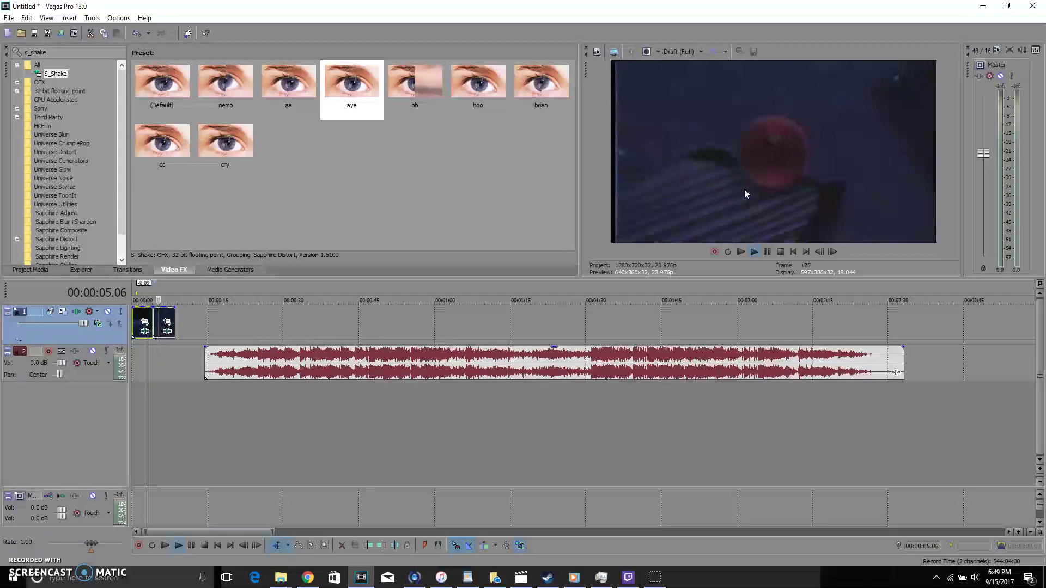
left_click(153, 295)
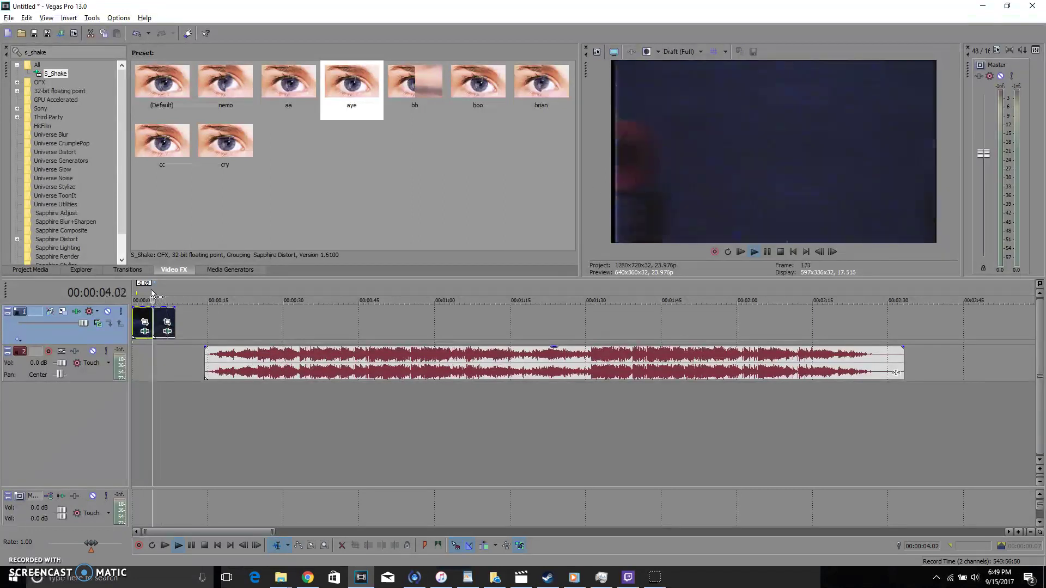
left_click(142, 295)
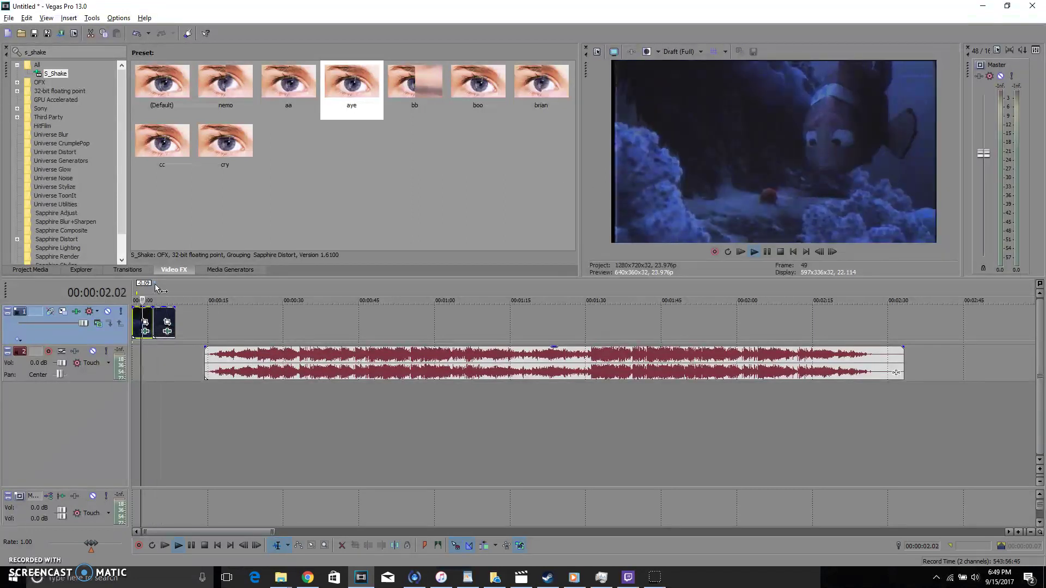
Trim about 49 seconds from the audio clip's beginning and align the clip with the start of the timeline.
left_click_drag(218, 362, 117, 338)
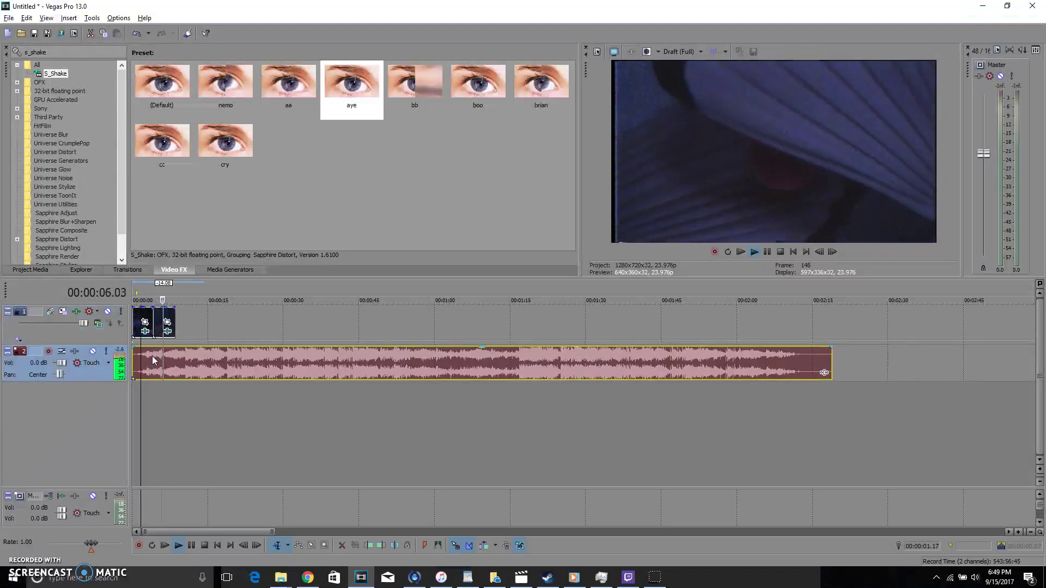
left_click_drag(134, 360, 381, 359)
left_click_drag(486, 354, 238, 353)
mouse_move(131, 360)
left_mouse_down()
mouse_move(199, 358)
mouse_move(129, 359)
left_mouse_up()
key("space")
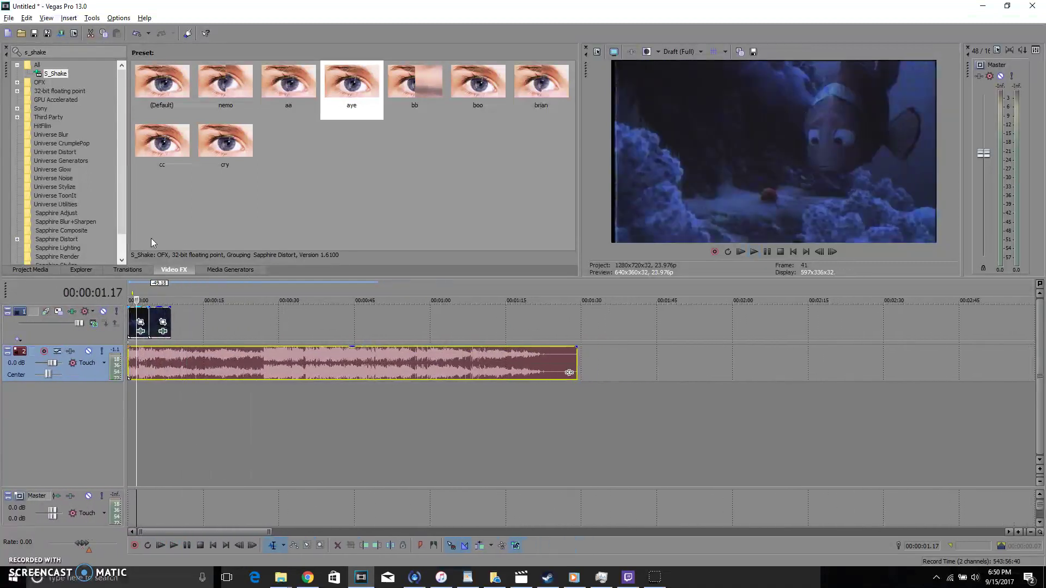